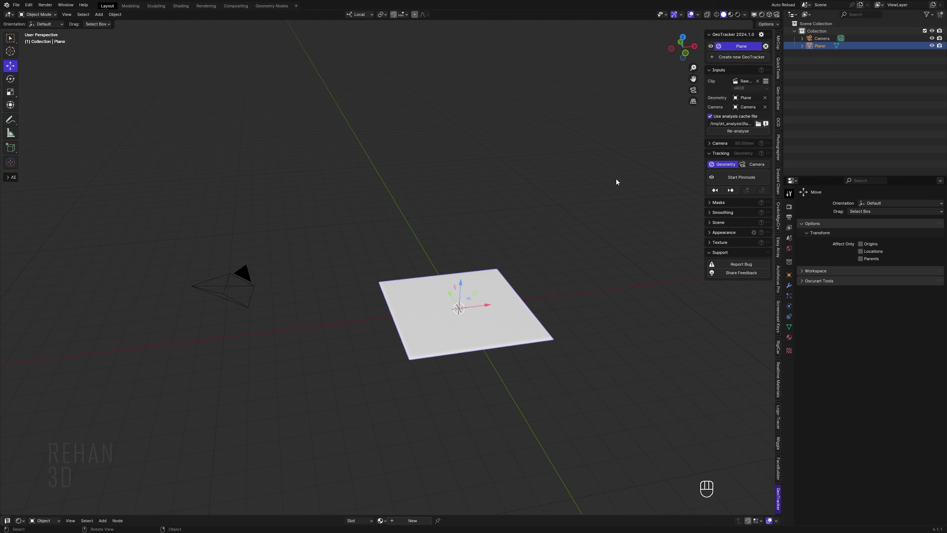
Step: Switch the GeoTracker's tracking mode from geometry to camera and expand its camera lens settings
{"action": "scroll", "coordinate": [611, 179], "scroll_direction": "up", "scroll_amount": 1}
{"action": "middle_click_drag", "start_coordinate": [599, 185], "coordinate": [623, 188]}
{"action": "scroll", "coordinate": [634, 189], "scroll_direction": "up", "scroll_amount": 1}
{"action": "scroll", "coordinate": [646, 189], "scroll_direction": "up", "scroll_amount": 1}
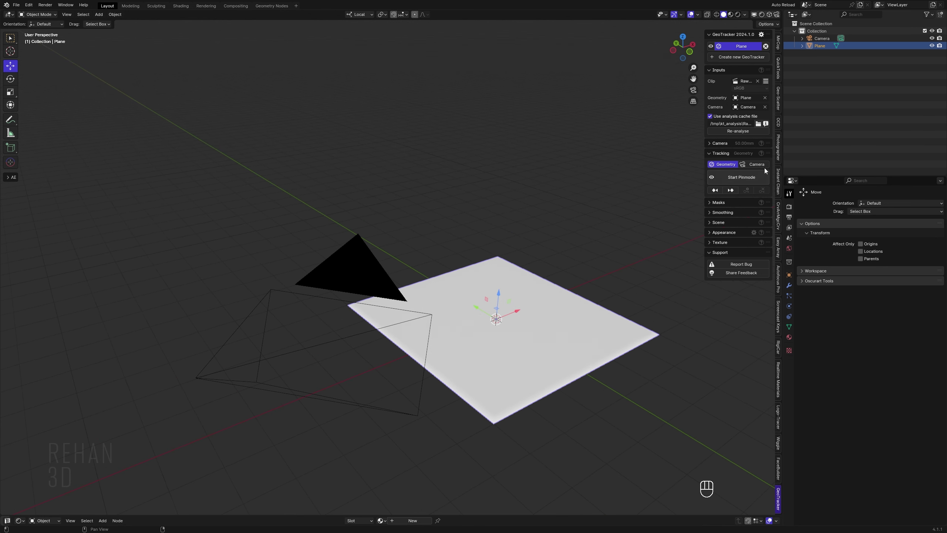
{"action": "left_click", "coordinate": [764, 164]}
{"action": "left_click", "coordinate": [745, 143]}
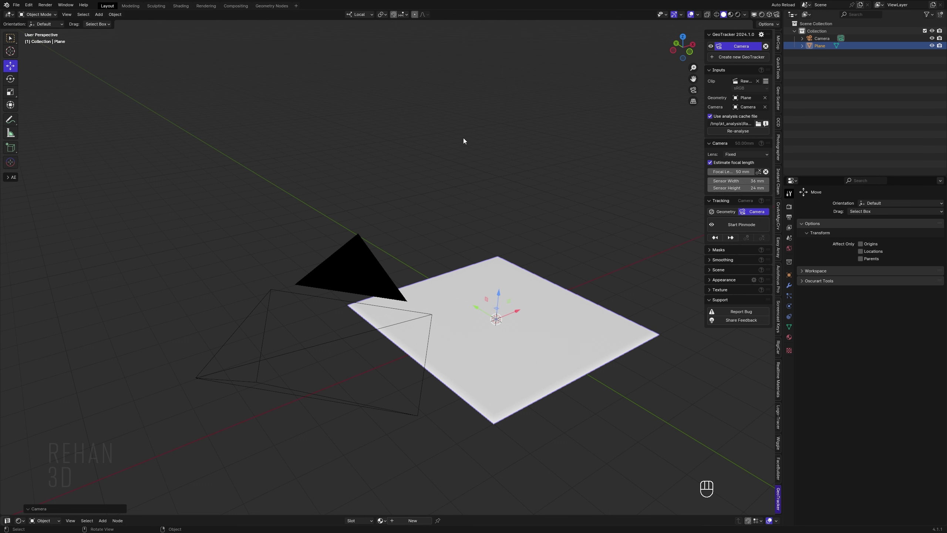
Step: Look through the scene camera and lock the camera to the view
{"action": "key", "text": "KP_0"}
{"action": "scroll", "coordinate": [394, 233], "scroll_direction": "up", "scroll_amount": 3}
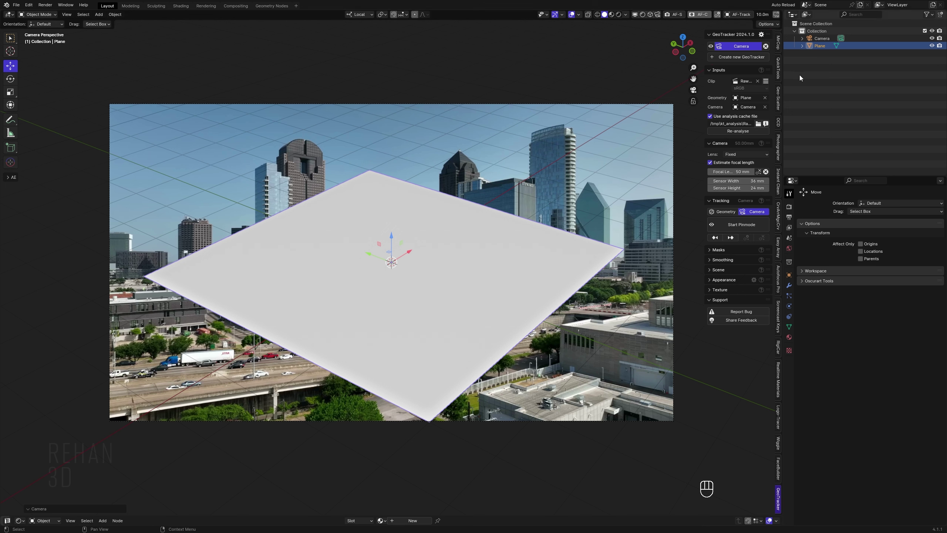
{"action": "left_click", "coordinate": [779, 71]}
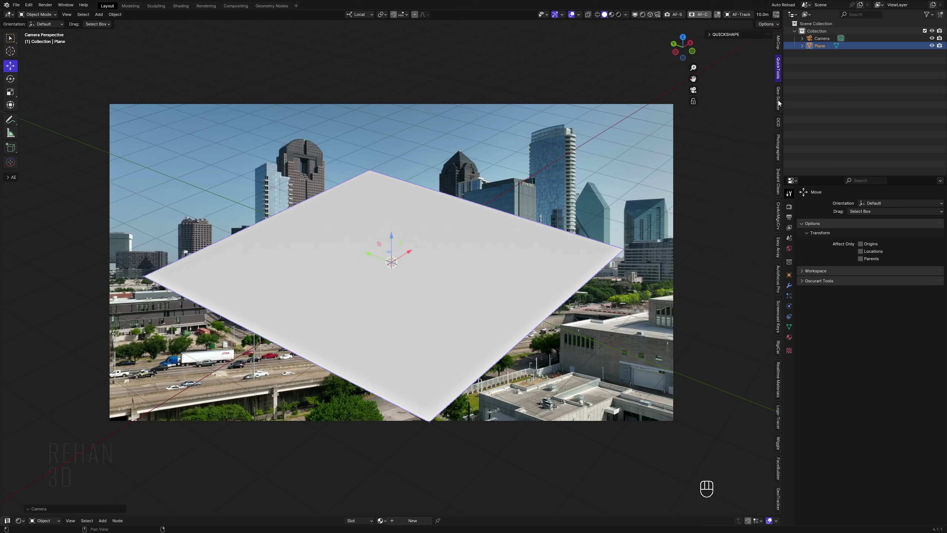
{"action": "scroll", "coordinate": [778, 49], "scroll_direction": "up", "scroll_amount": 5}
{"action": "left_click", "coordinate": [778, 42]}
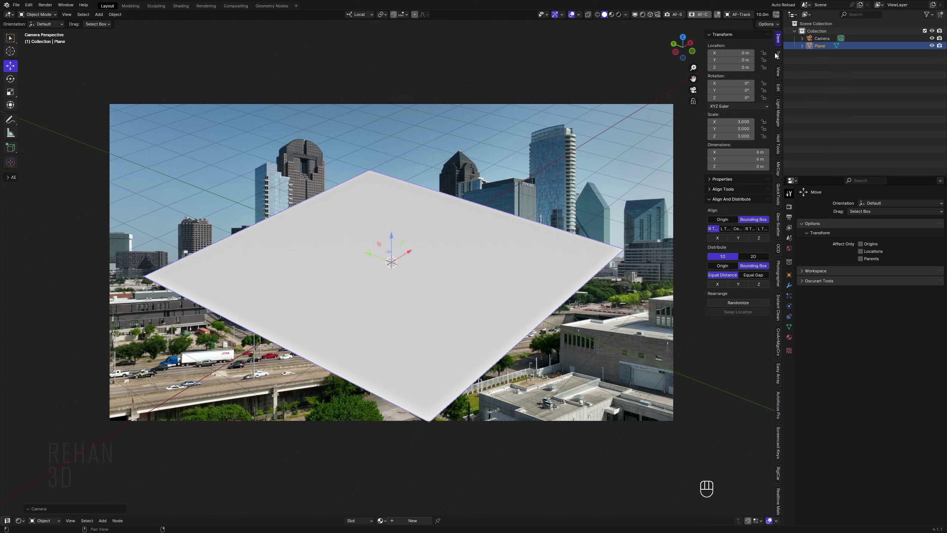
{"action": "left_click", "coordinate": [778, 56]}
{"action": "left_click", "coordinate": [778, 73]}
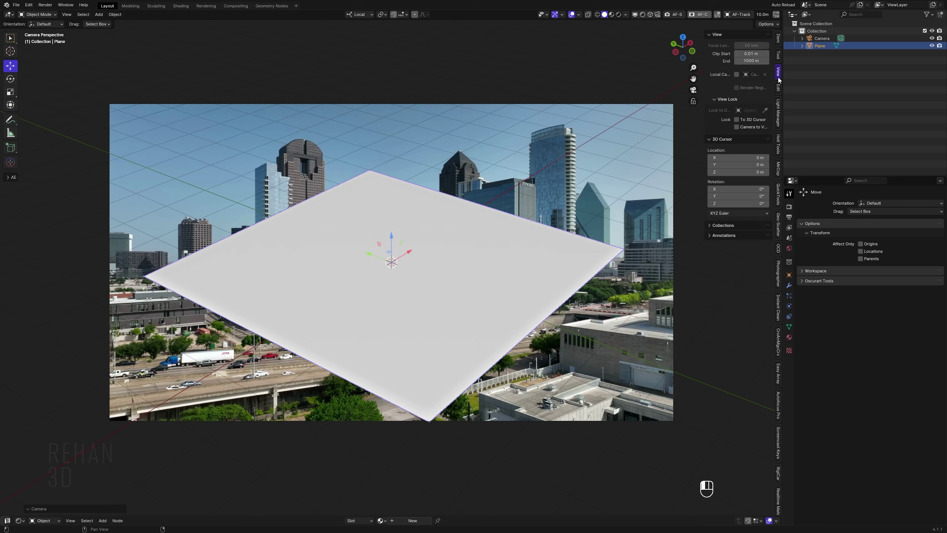
{"action": "left_click", "coordinate": [748, 127]}
Step: Orbit the locked camera until the plane lies over the flat building roof, and scale the plane by about 0.703
{"action": "scroll", "coordinate": [392, 296], "scroll_direction": "down", "scroll_amount": 2}
{"action": "middle_click_drag", "start_coordinate": [409, 286], "coordinate": [429, 261]}
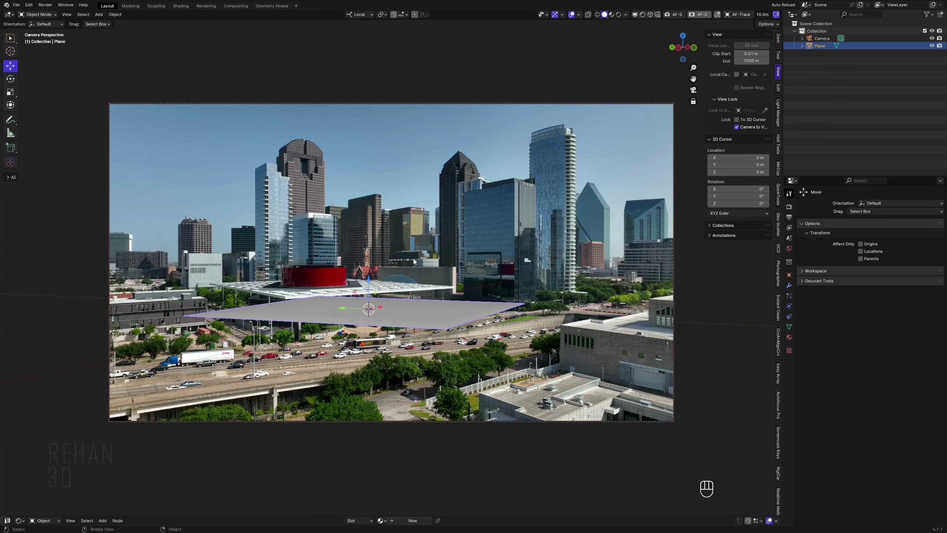
{"action": "middle_click_drag", "start_coordinate": [407, 306], "coordinate": [385, 314], "text": "shift"}
{"action": "key", "text": "s"}
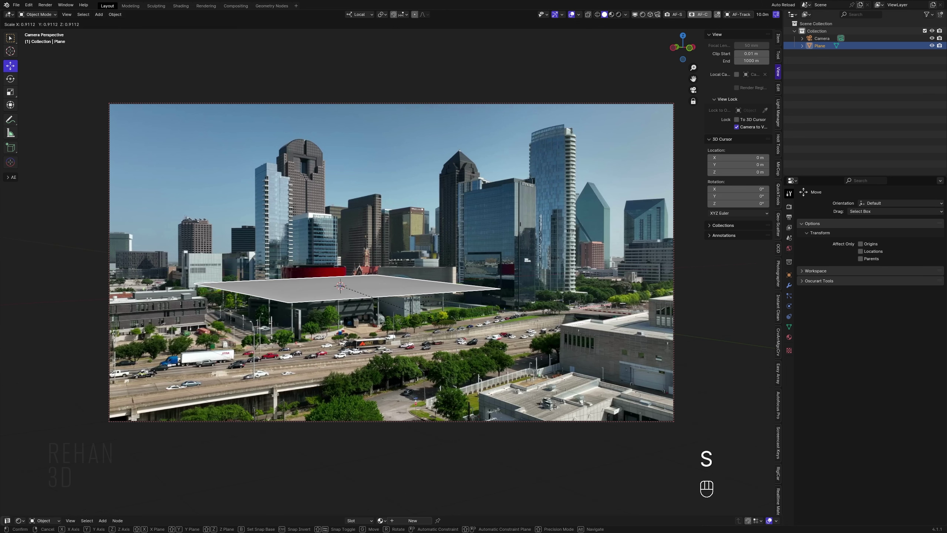
{"action": "left_click", "coordinate": [411, 307]}
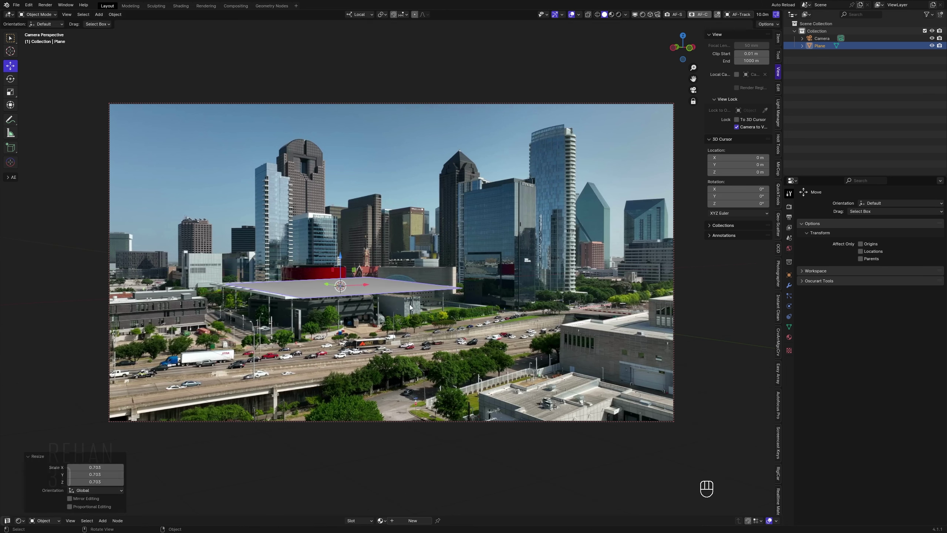
{"action": "key", "text": "g"}
{"action": "right_click", "coordinate": [376, 307]}
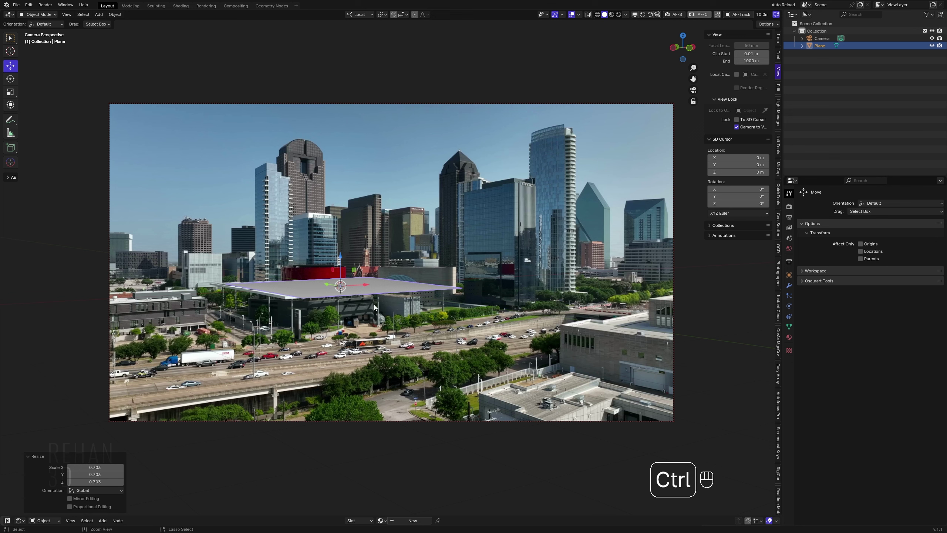
{"action": "key", "text": "ctrl+z"}
Step: Adjust the camera angle to the roof's perspective and rotate the plane about 0.694° around its local Y axis
{"action": "middle_click_drag", "start_coordinate": [375, 307], "coordinate": [367, 325], "text": "shift"}
{"action": "key", "text": "r"}
{"action": "key", "text": "z"}
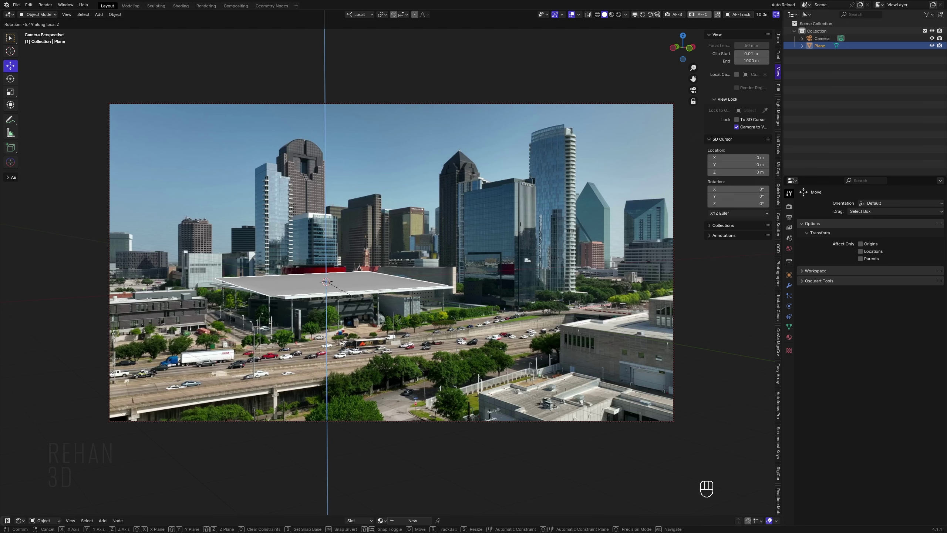
{"action": "key", "text": "y"}
{"action": "left_click", "coordinate": [386, 312], "text": "shift"}
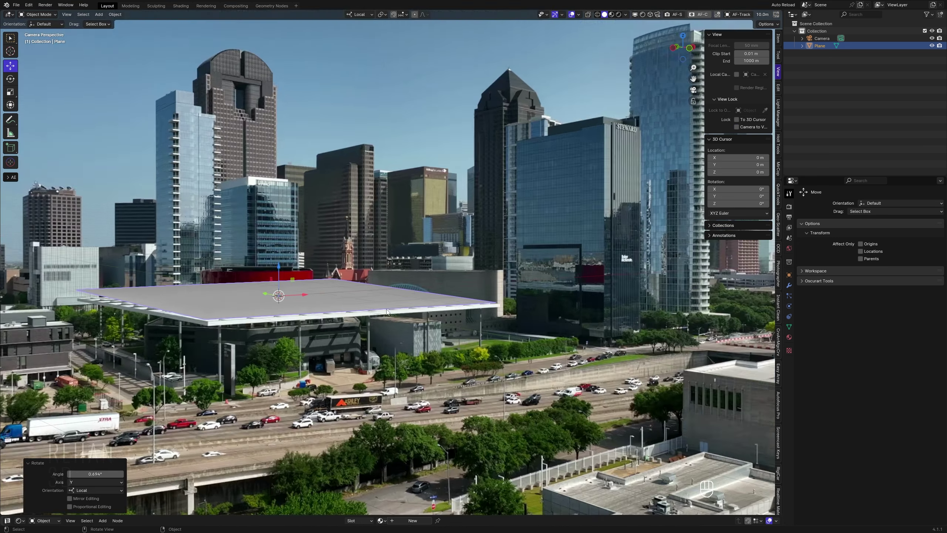
Step: Move the plane along its local Z axis and then freely so it sits on the building's roof
{"action": "scroll", "coordinate": [387, 312], "scroll_direction": "up", "scroll_amount": 2}
{"action": "middle_click_drag", "start_coordinate": [218, 362], "coordinate": [344, 266], "text": "shift"}
{"action": "key", "text": "g"}
{"action": "key", "text": "z"}
{"action": "left_click", "coordinate": [344, 265], "text": "shift"}
{"action": "key", "text": "g"}
{"action": "left_click", "coordinate": [423, 312], "text": "shift"}
Step: Fine-tune the plane's tilt around its local Y axis to follow the roof edges
{"action": "key", "text": "r"}
{"action": "key", "text": "y"}
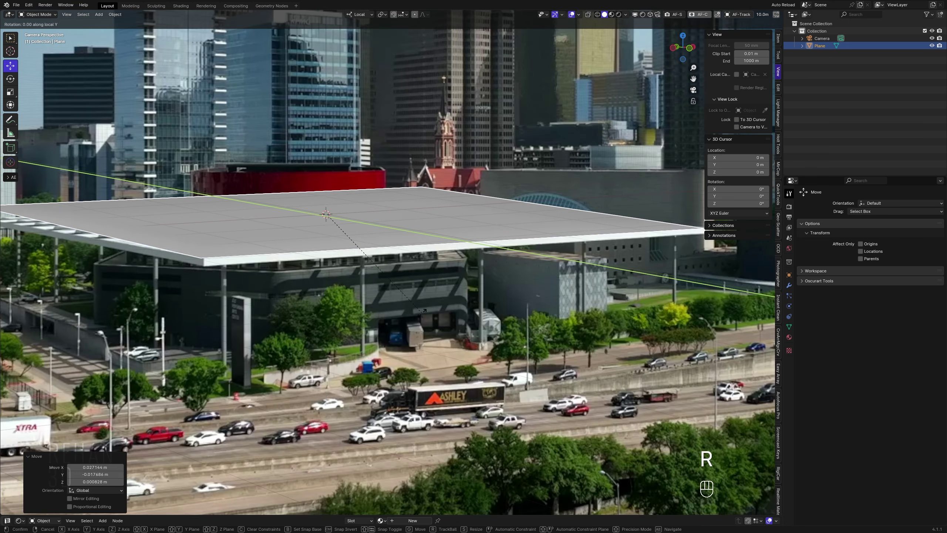
{"action": "left_click", "coordinate": [423, 312], "text": "shift"}
{"action": "scroll", "coordinate": [423, 312], "scroll_direction": "down", "scroll_amount": 3}
{"action": "middle_click_drag", "start_coordinate": [334, 305], "coordinate": [348, 274], "text": "shift"}
{"action": "key", "text": "r"}
{"action": "key", "text": "y"}
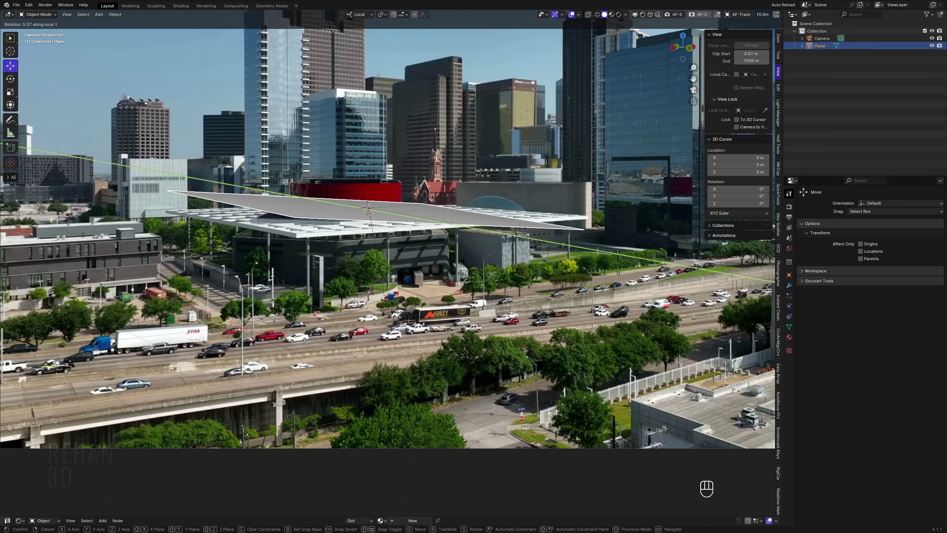
{"action": "left_click", "coordinate": [388, 313]}
Step: Rotate the plane around its local Z and X axes and lower it about 0.028 m along local Z
{"action": "key", "text": "r"}
{"action": "key", "text": "z"}
{"action": "left_click", "coordinate": [463, 334]}
{"action": "key", "text": "r"}
{"action": "key", "text": "x"}
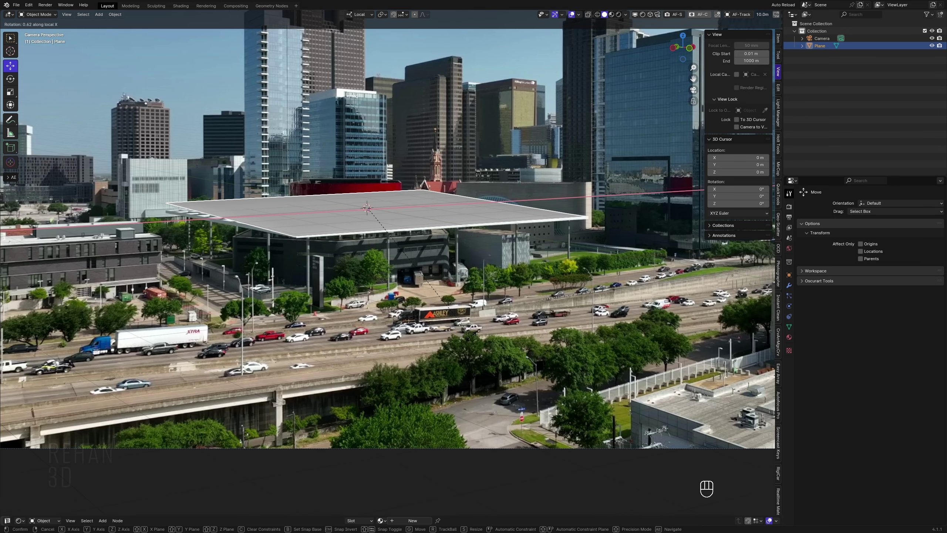
{"action": "key", "text": "g"}
{"action": "key", "text": "z"}
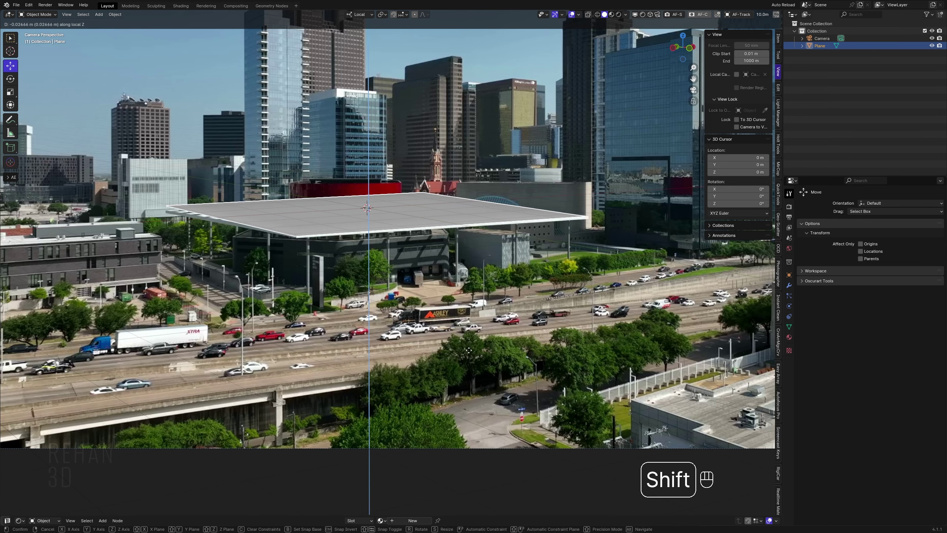
{"action": "left_click", "coordinate": [469, 350]}
Step: Refine the camera angle so the plane's outline matches the edges of the building's roof
{"action": "key", "text": "KP_0"}
{"action": "key", "text": "KP_0"}
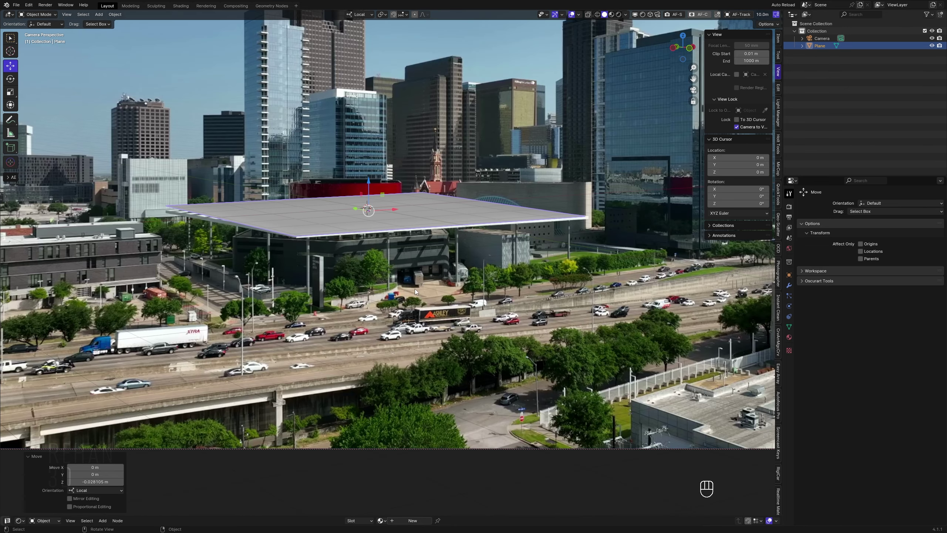
{"action": "middle_click_drag", "start_coordinate": [415, 292], "coordinate": [433, 312], "text": "shift"}
{"action": "middle_click_drag", "start_coordinate": [376, 321], "coordinate": [368, 296], "text": "shift"}
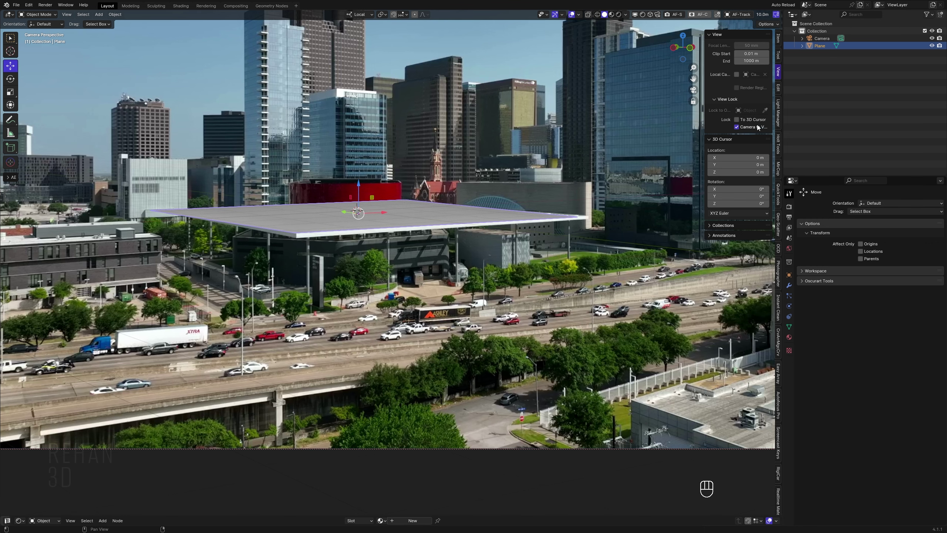
Step: Unlock the camera from the view and start Pinmode in GeoTracker
{"action": "scroll", "coordinate": [503, 164], "scroll_direction": "down", "scroll_amount": 3}
{"action": "middle_click_drag", "start_coordinate": [503, 165], "coordinate": [409, 238], "text": "shift"}
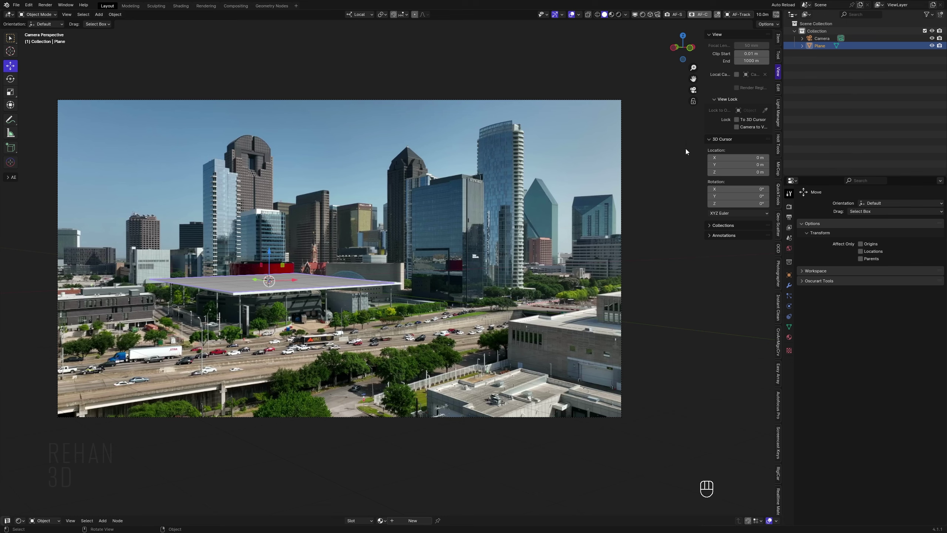
{"action": "scroll", "coordinate": [396, 212], "scroll_direction": "up", "scroll_amount": 1}
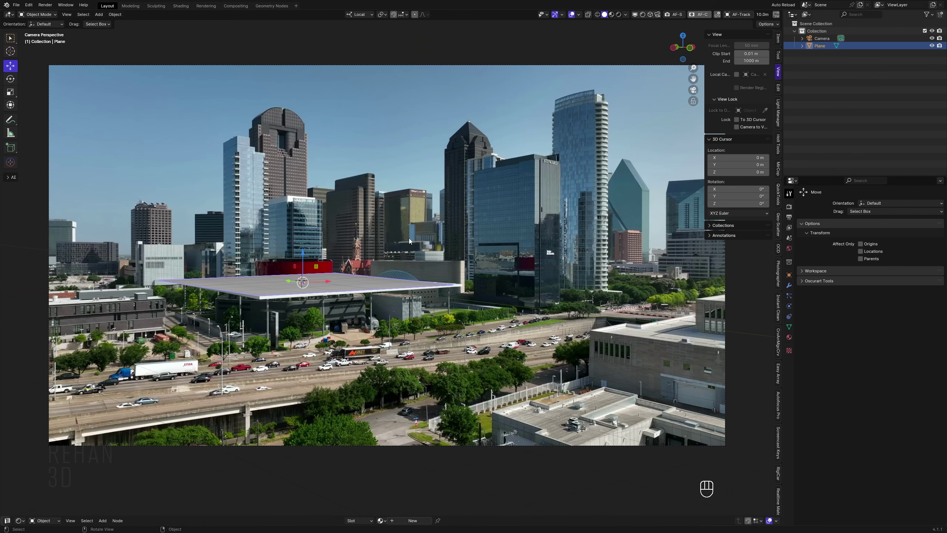
{"action": "scroll", "coordinate": [779, 127], "scroll_direction": "down", "scroll_amount": 5}
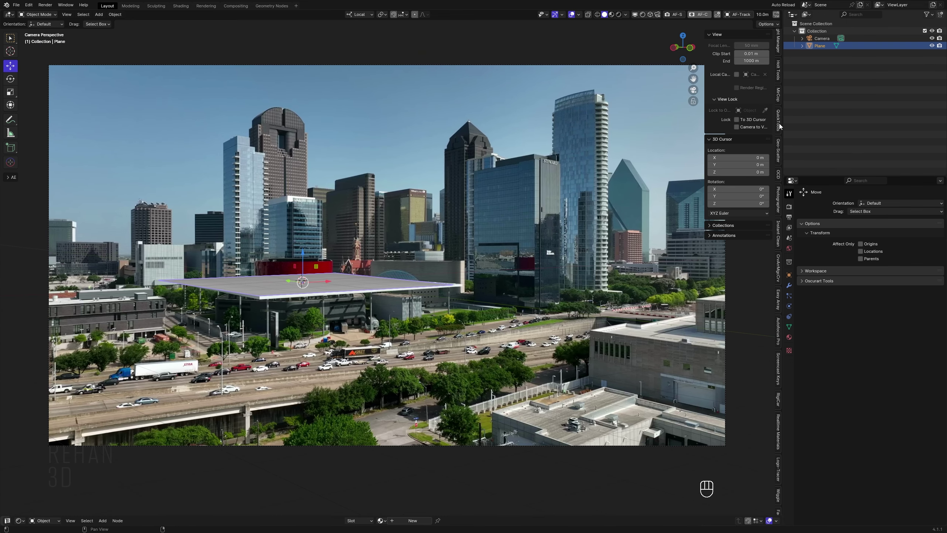
{"action": "left_click", "coordinate": [779, 496]}
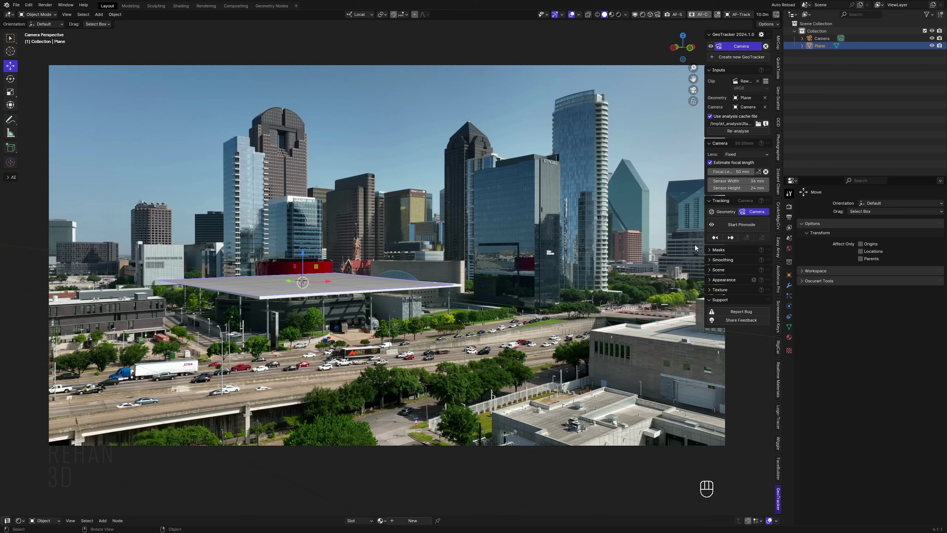
{"action": "left_click", "coordinate": [723, 225]}
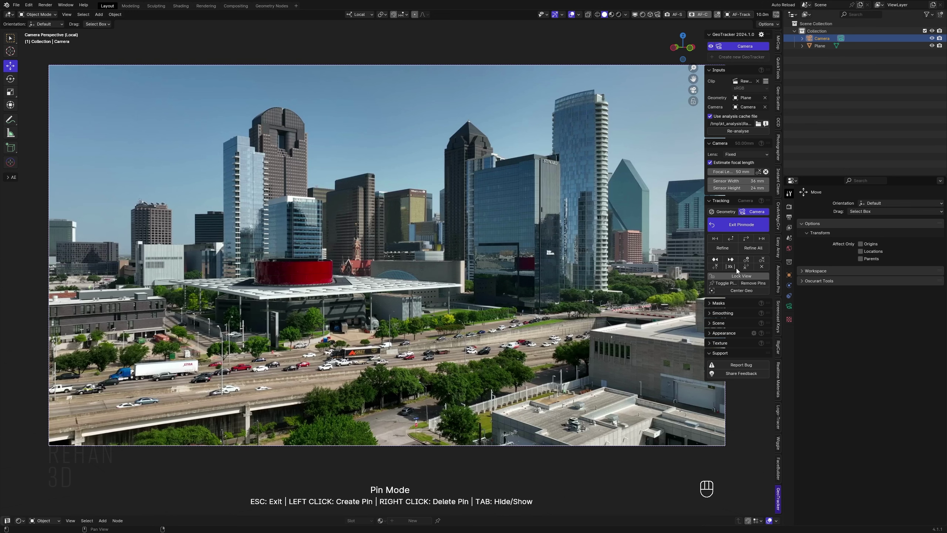
Step: Set GeoTracker's wireframe opacity to 1.00 and exit Pinmode
{"action": "left_click", "coordinate": [725, 333]}
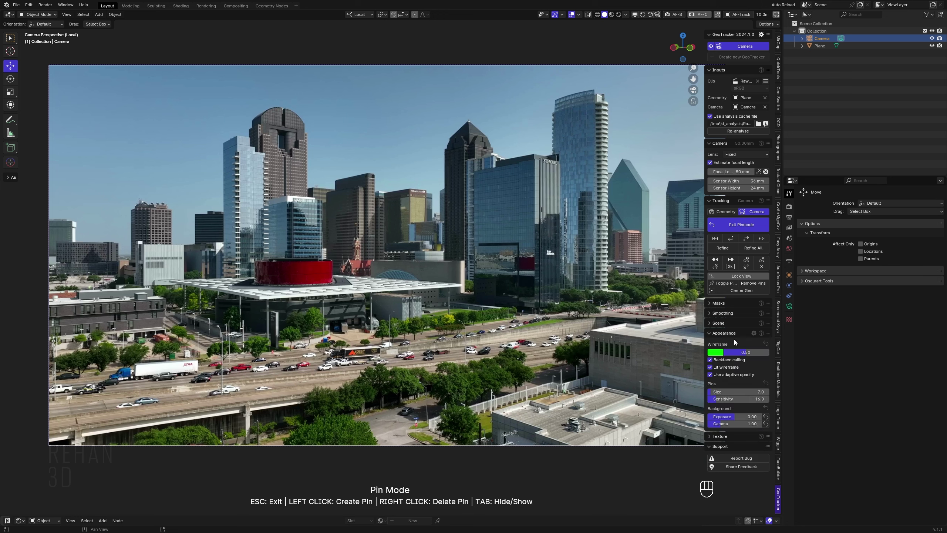
{"action": "left_click_drag", "start_coordinate": [746, 354], "coordinate": [769, 354]}
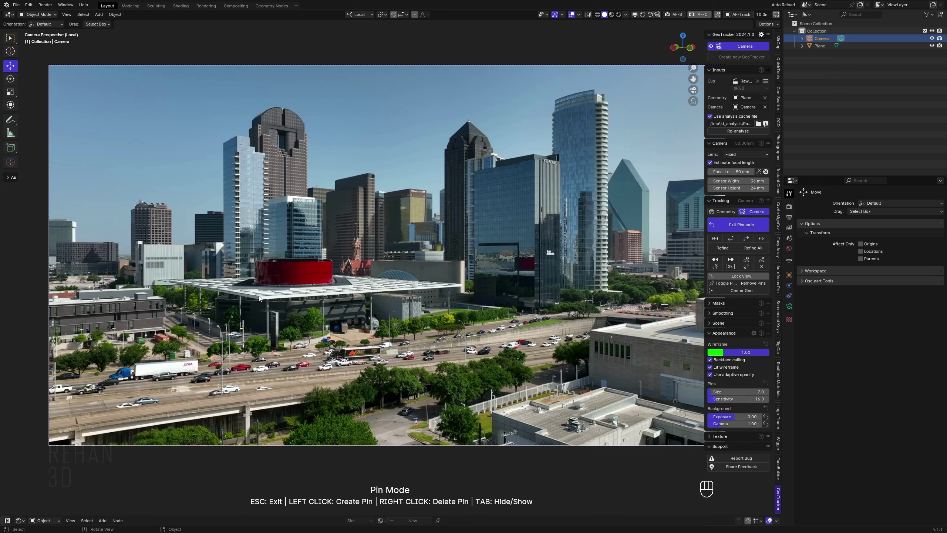
{"action": "left_click", "coordinate": [725, 226]}
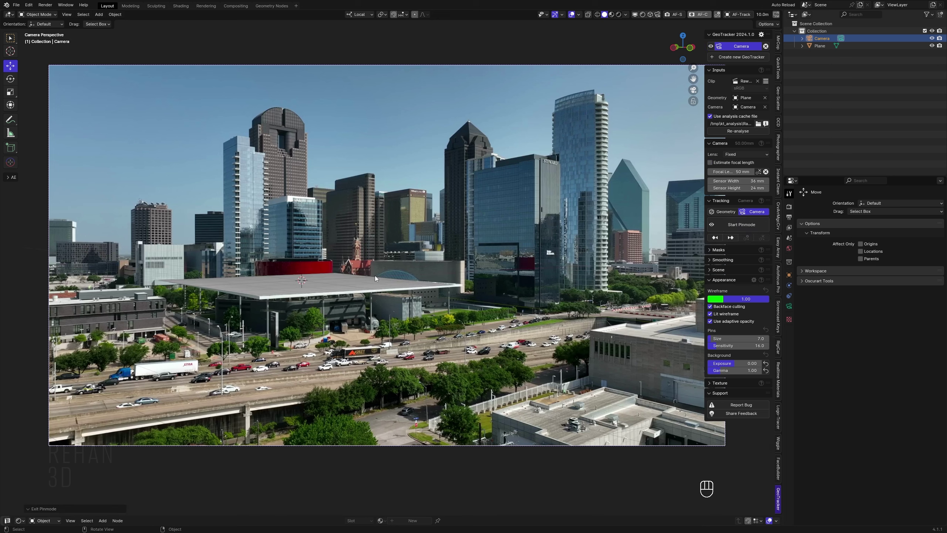
Step: Subdivide the roof plane's mesh in Edit Mode and return to Object Mode
{"action": "left_click", "coordinate": [333, 274]}
{"action": "key", "text": "Tab"}
{"action": "right_click", "coordinate": [332, 297]}
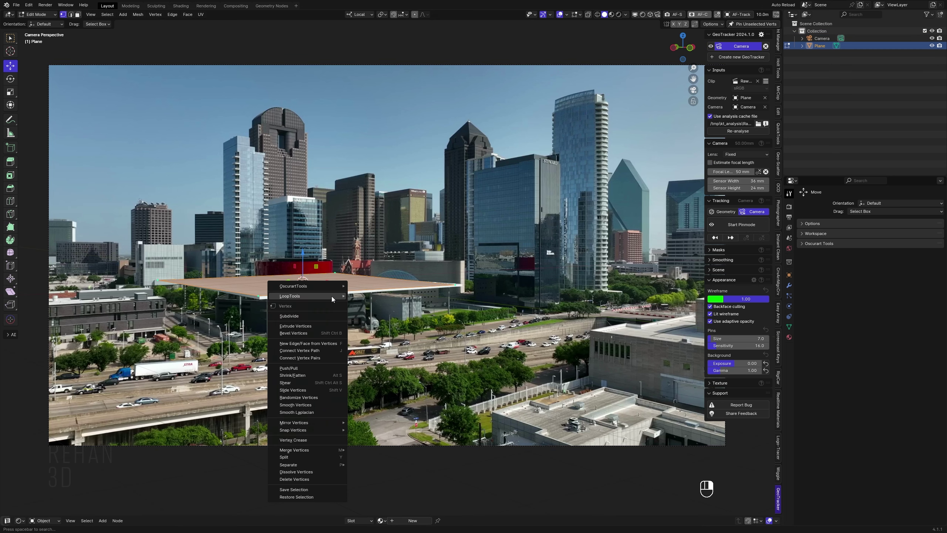
{"action": "left_click", "coordinate": [329, 318]}
{"action": "key", "text": "Tab"}
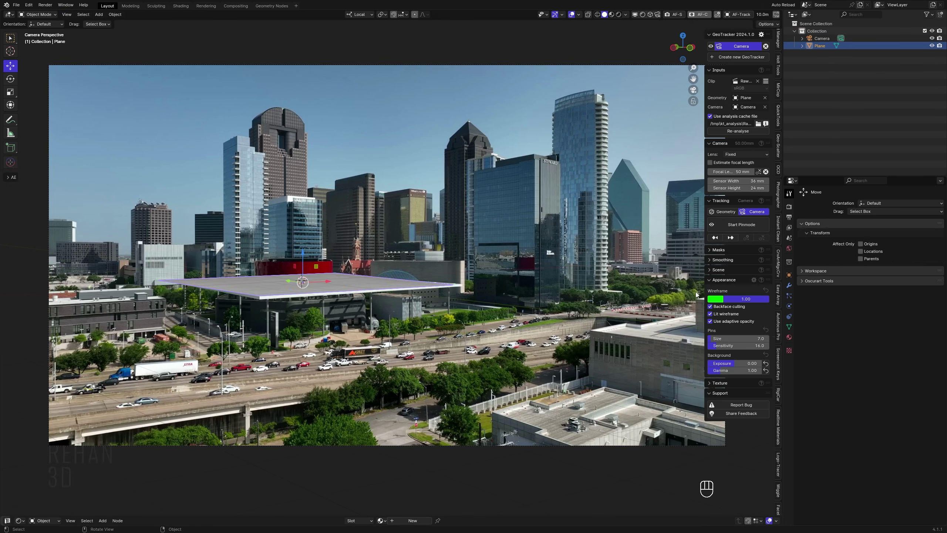
Step: Restart Pinmode and pin the plane's corners to the matching corners of the roof
{"action": "left_click", "coordinate": [742, 224]}
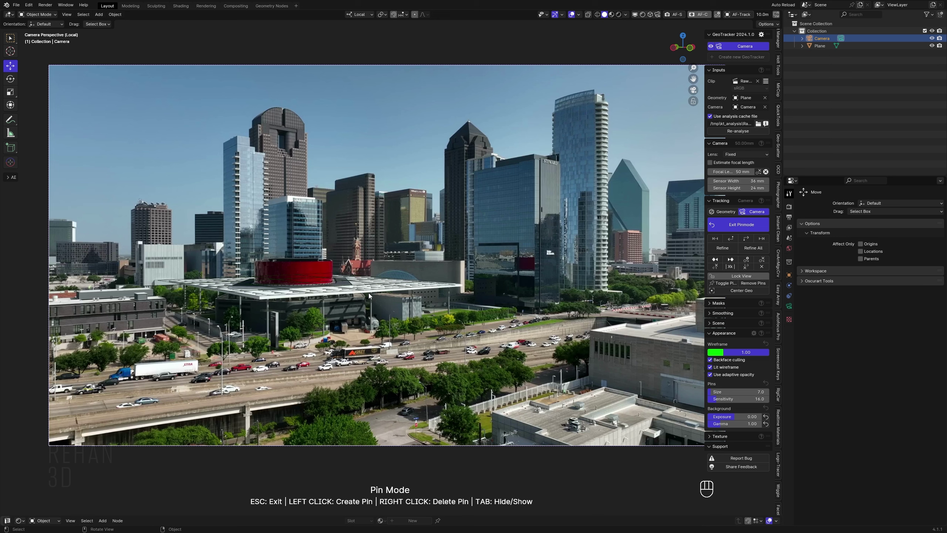
{"action": "left_click", "coordinate": [458, 286]}
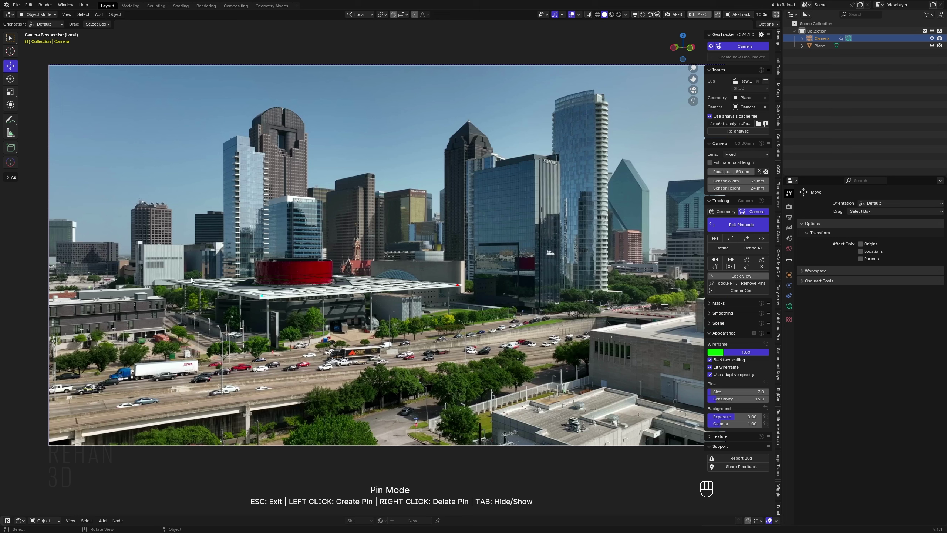
{"action": "left_click", "coordinate": [167, 281]}
Step: Track the camera forward to the end of the clip and back to the start, then exit Pinmode
{"action": "left_click", "coordinate": [747, 241]}
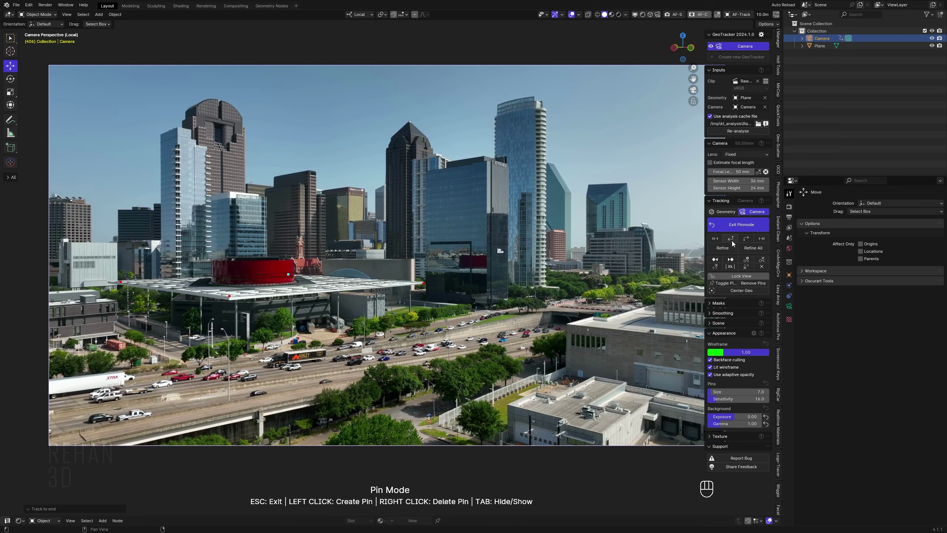
{"action": "left_click", "coordinate": [731, 240]}
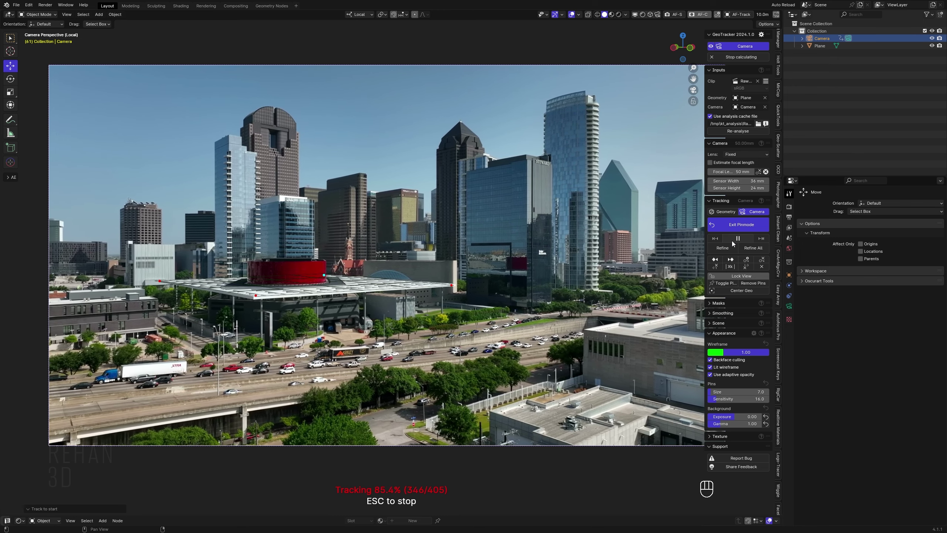
{"action": "key", "text": "Escape"}
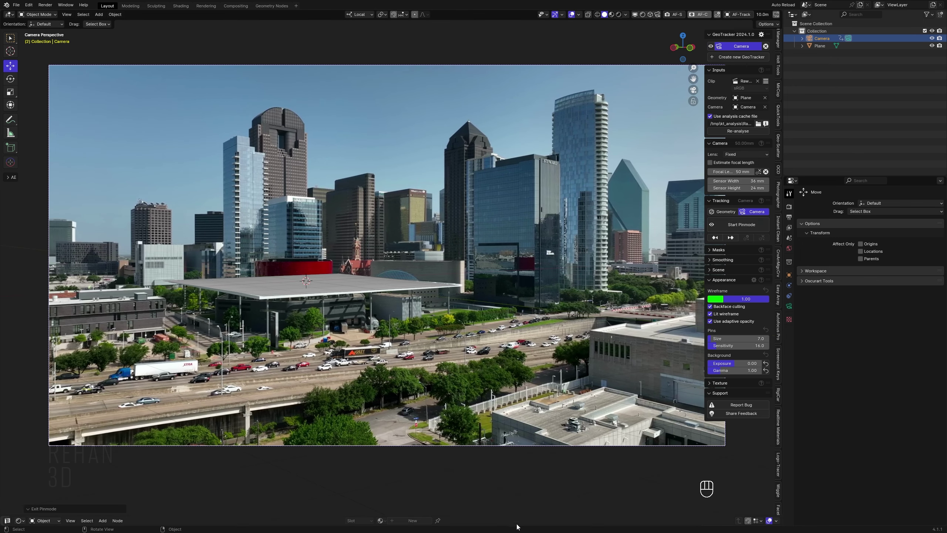
Step: Enlarge the editor below the viewport and switch it to the Timeline to show the tracked keyframes
{"action": "left_click_drag", "start_coordinate": [513, 518], "coordinate": [481, 444]}
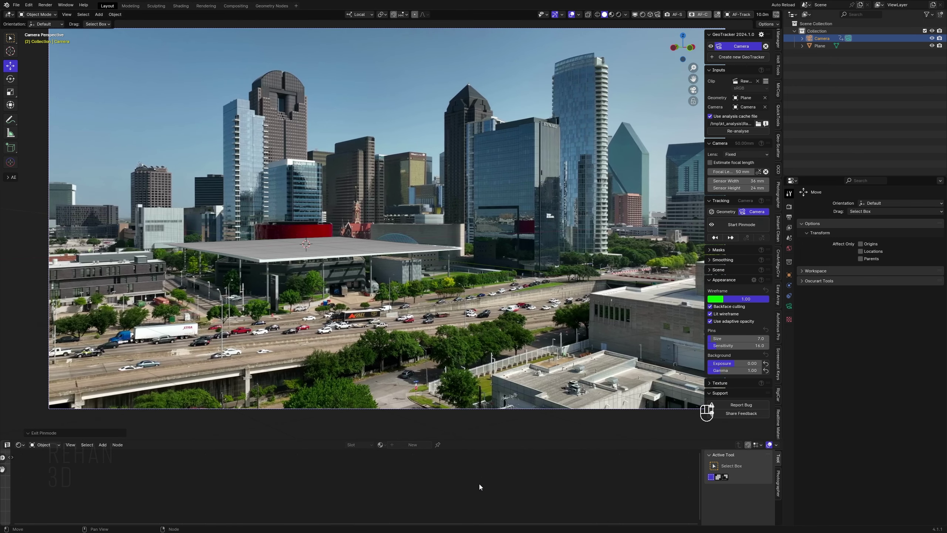
{"action": "key", "text": "shift+F12"}
{"action": "scroll", "coordinate": [479, 484], "scroll_direction": "down", "scroll_amount": 2}
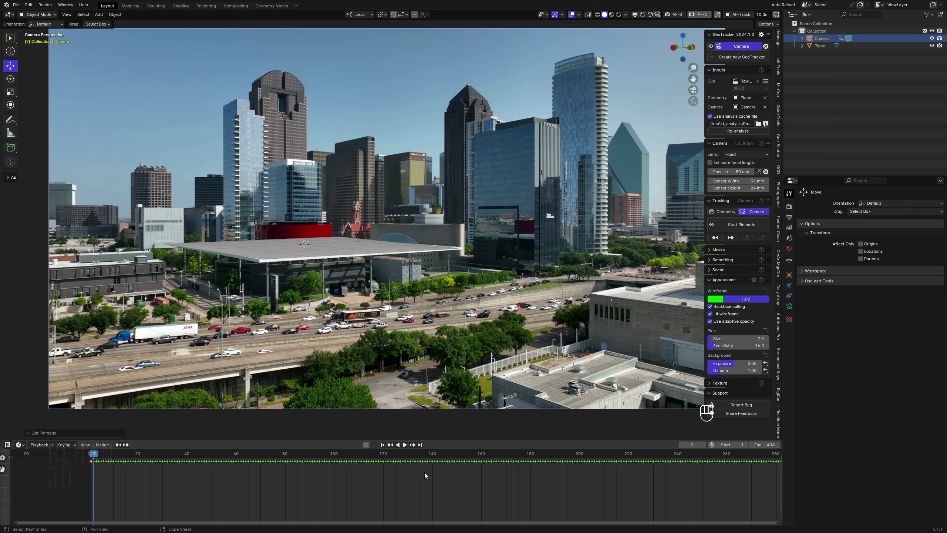
Step: Play back the tracked shot from its first frame to check the plane's alignment on the roof, and return to the start
{"action": "left_click", "coordinate": [383, 445]}
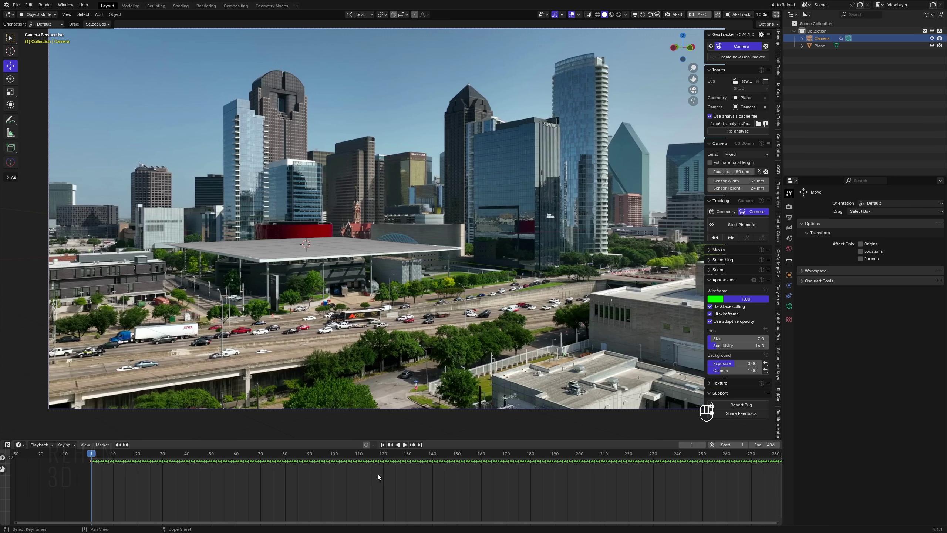
{"action": "key", "text": "shift+space"}
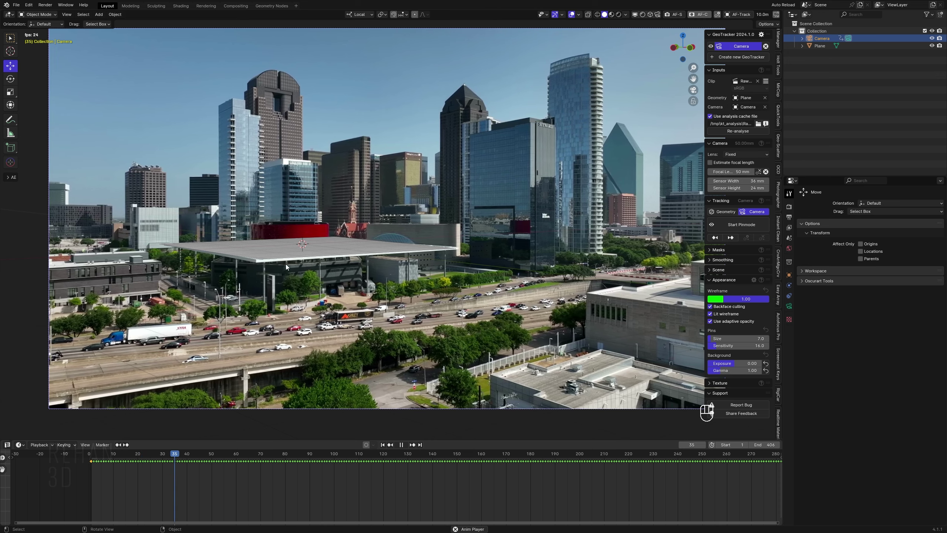
{"action": "scroll", "coordinate": [285, 256], "scroll_direction": "up", "scroll_amount": 4}
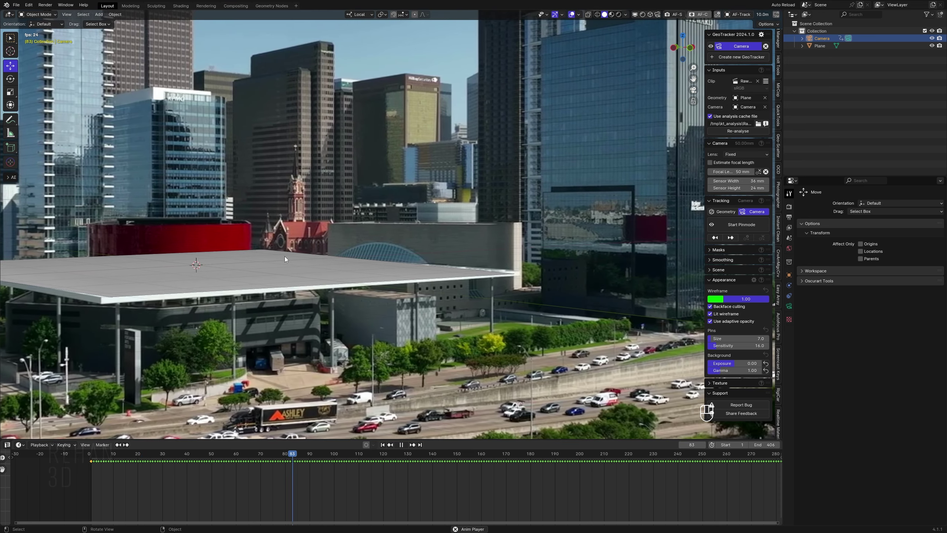
{"action": "scroll", "coordinate": [284, 256], "scroll_direction": "down", "scroll_amount": 4}
{"action": "middle_click_drag", "start_coordinate": [373, 323], "coordinate": [359, 331], "text": "shift"}
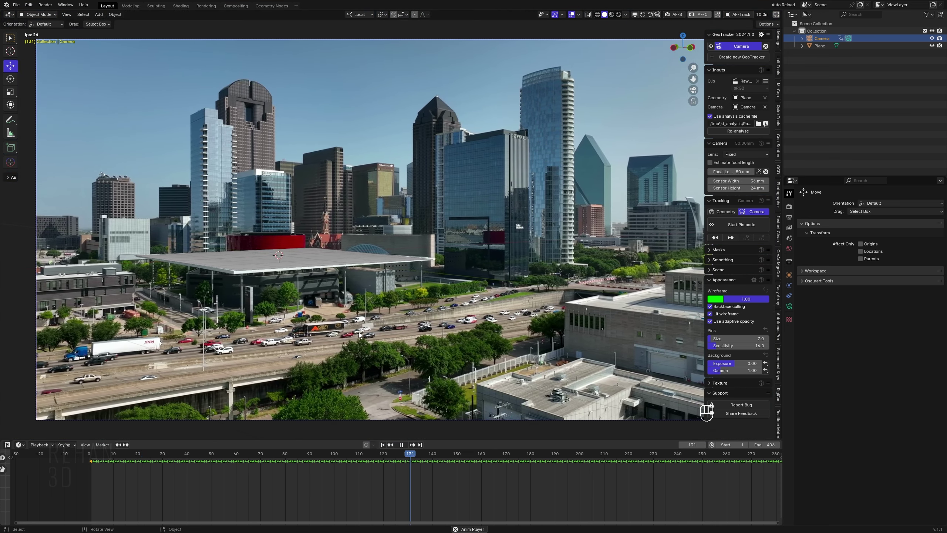
{"action": "scroll", "coordinate": [360, 335], "scroll_direction": "down", "scroll_amount": 1}
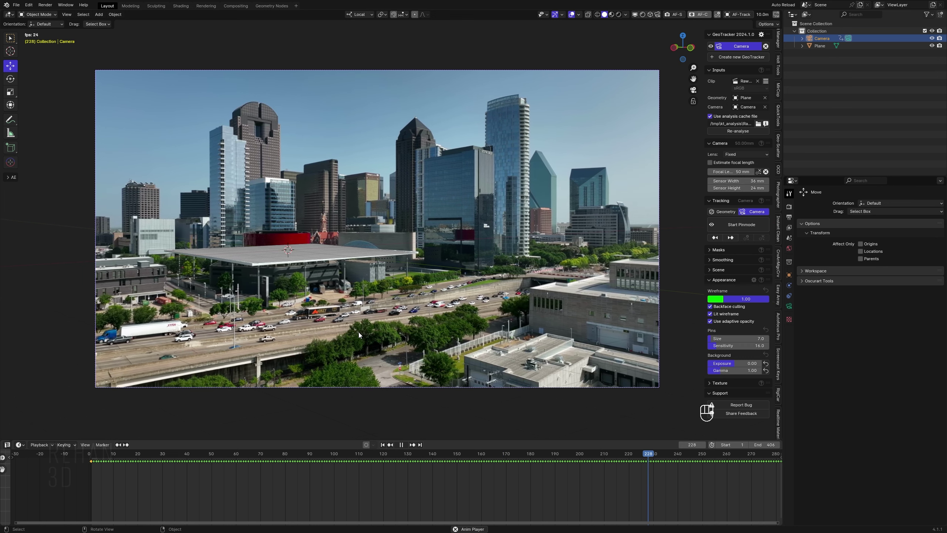
{"action": "key", "text": "shift"}
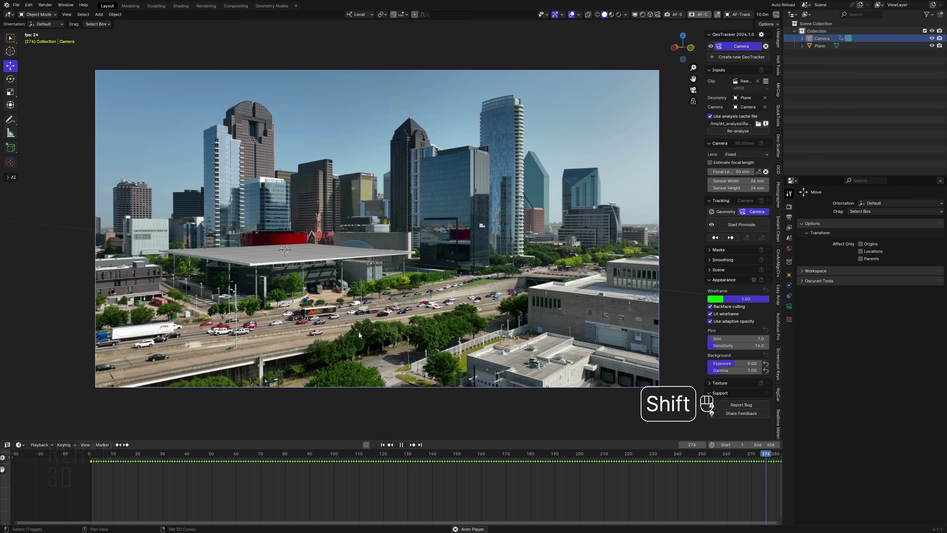
{"action": "key", "text": "shift+space"}
{"action": "left_click", "coordinate": [382, 445]}
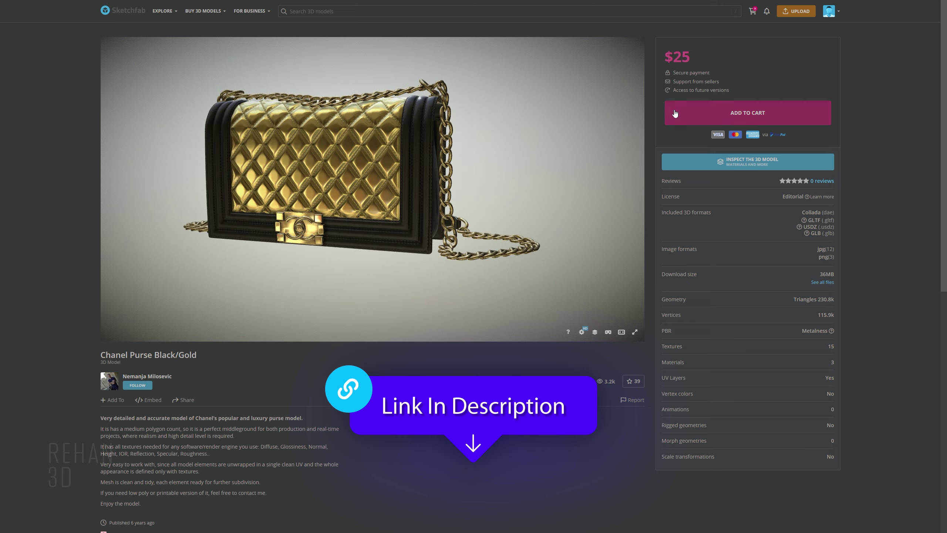
Step: Examine the Chanel Purse Black/Gold model from several angles on its Sketchfab page and in its own Blender scene
{"action": "mouse_move", "coordinate": [260, 256]}
{"action": "left_mouse_down"}
{"action": "mouse_move", "coordinate": [449, 262]}
{"action": "mouse_move", "coordinate": [311, 265]}
{"action": "left_mouse_up"}
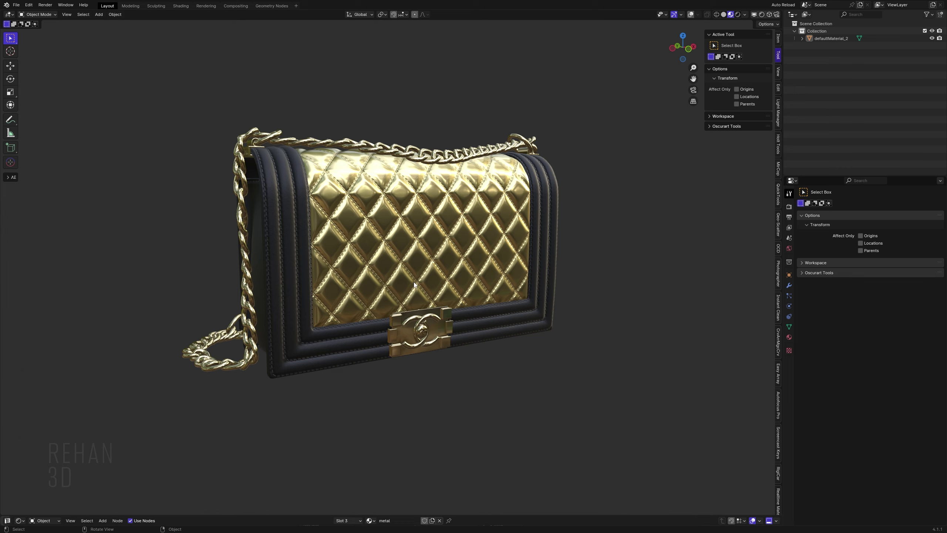
{"action": "mouse_move", "coordinate": [414, 282]}
{"action": "middle_mouse_down"}
{"action": "mouse_move", "coordinate": [330, 289]}
{"action": "mouse_move", "coordinate": [422, 286]}
{"action": "mouse_move", "coordinate": [412, 272]}
{"action": "middle_mouse_up"}
{"action": "scroll", "coordinate": [330, 289], "scroll_direction": "down", "scroll_amount": 2}
{"action": "scroll", "coordinate": [421, 286], "scroll_direction": "up", "scroll_amount": 1}
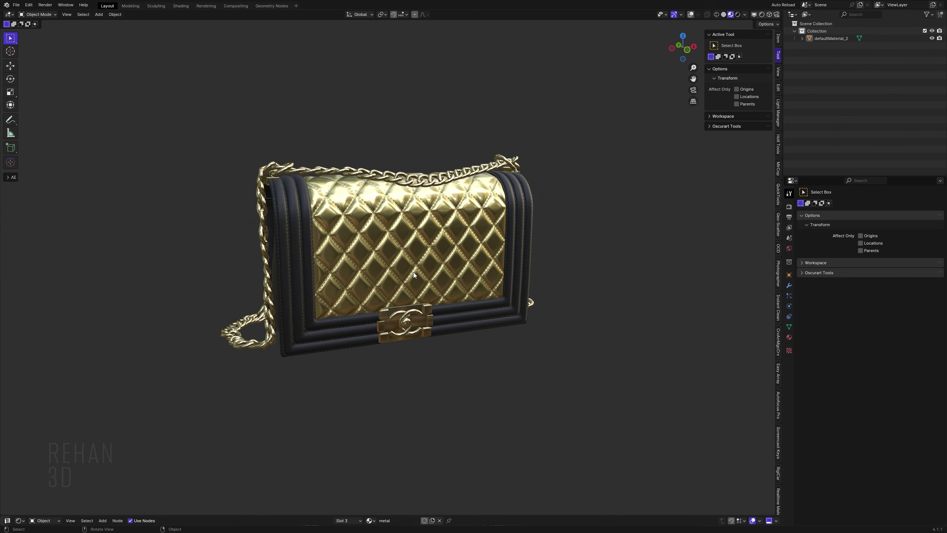
Step: Show the viewport overlays, copy the purse object, and paste it into the tracked city scene
{"action": "left_click", "coordinate": [413, 273]}
{"action": "key", "text": "shift+alt+z"}
{"action": "right_click", "coordinate": [423, 258]}
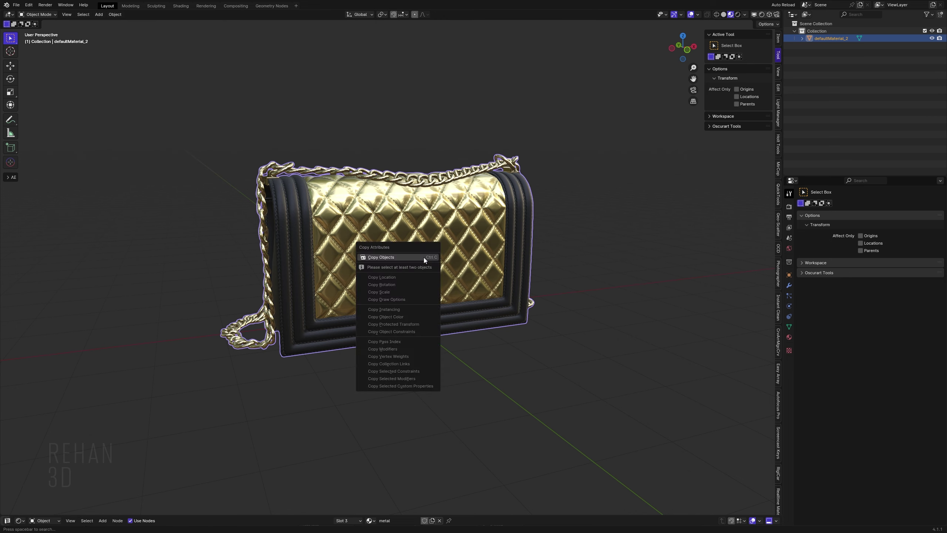
{"action": "left_click", "coordinate": [423, 258]}
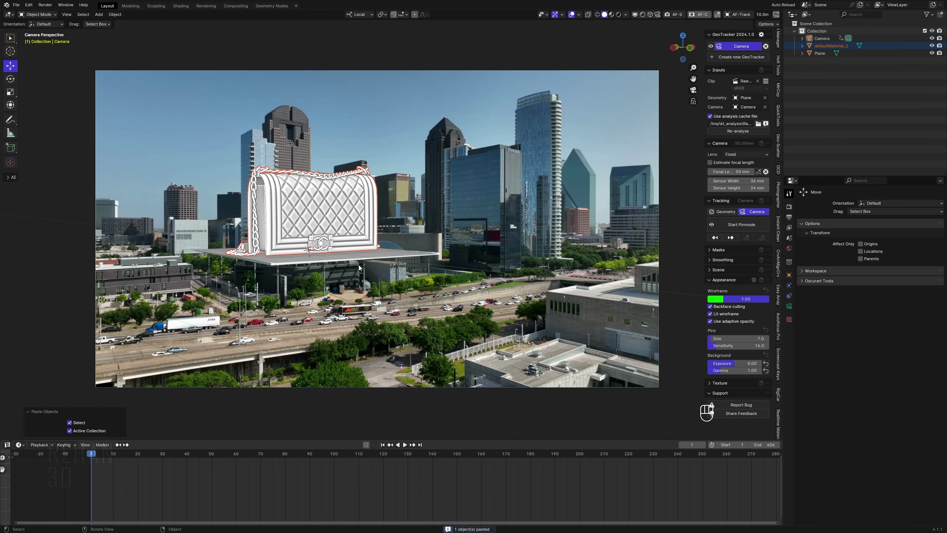
Step: Move the purse about -1.76 m along local Y on the roof plane and scale it up by about 1.155
{"action": "left_click", "coordinate": [335, 237]}
{"action": "middle_click_drag", "start_coordinate": [360, 278], "coordinate": [324, 273]}
{"action": "key", "text": "KP_Decimal"}
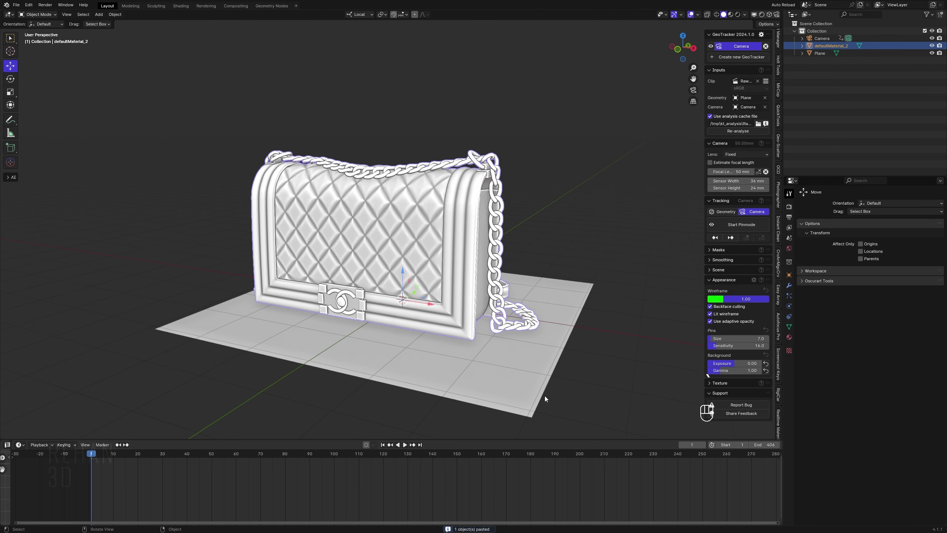
{"action": "scroll", "coordinate": [339, 319], "scroll_direction": "down", "scroll_amount": 3}
{"action": "middle_click_drag", "start_coordinate": [339, 320], "coordinate": [404, 344]}
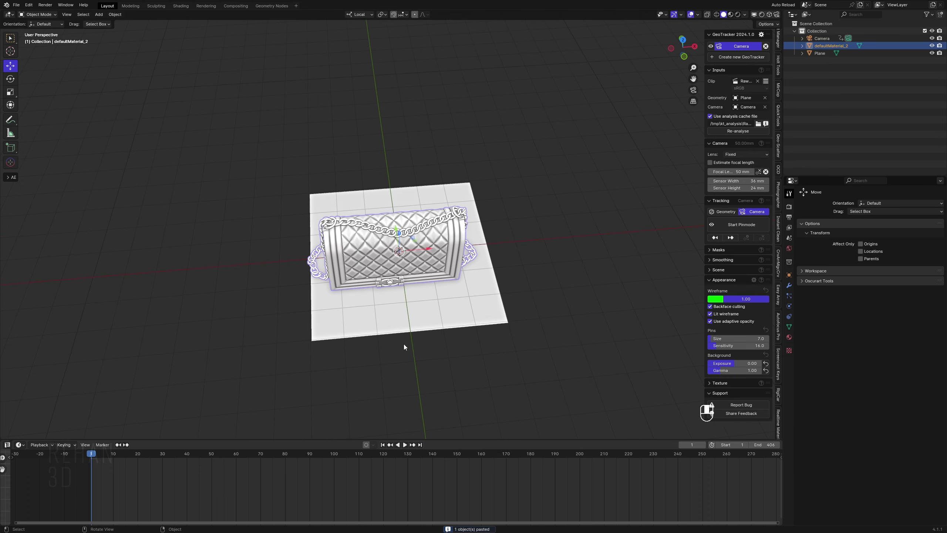
{"action": "key", "text": "KP_0"}
{"action": "scroll", "coordinate": [243, 346], "scroll_direction": "up", "scroll_amount": 1}
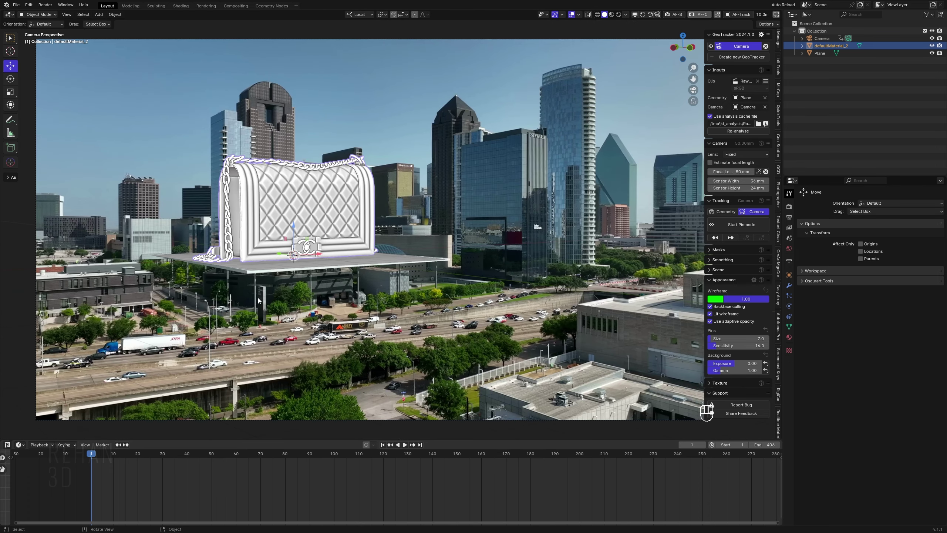
{"action": "left_click_drag", "start_coordinate": [281, 255], "coordinate": [315, 293]}
{"action": "key", "text": "s"}
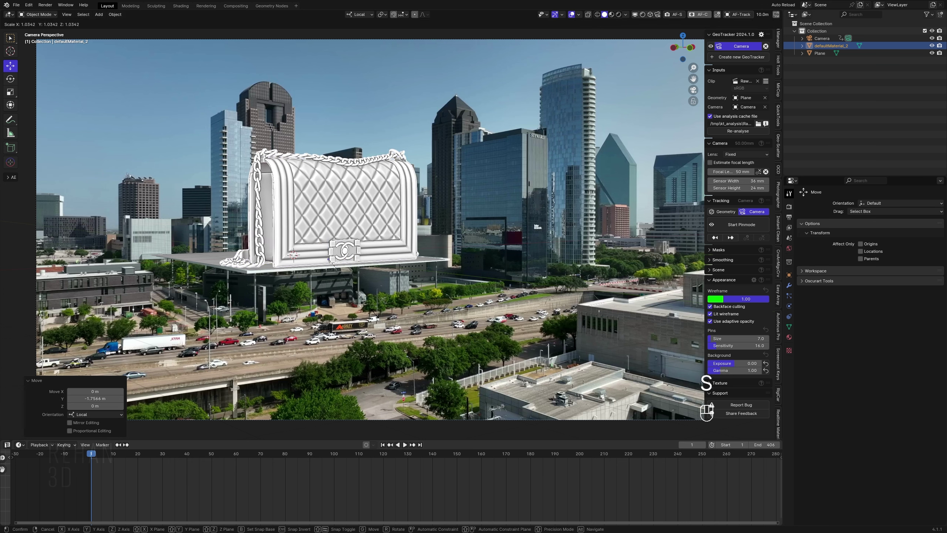
{"action": "left_click", "coordinate": [381, 319]}
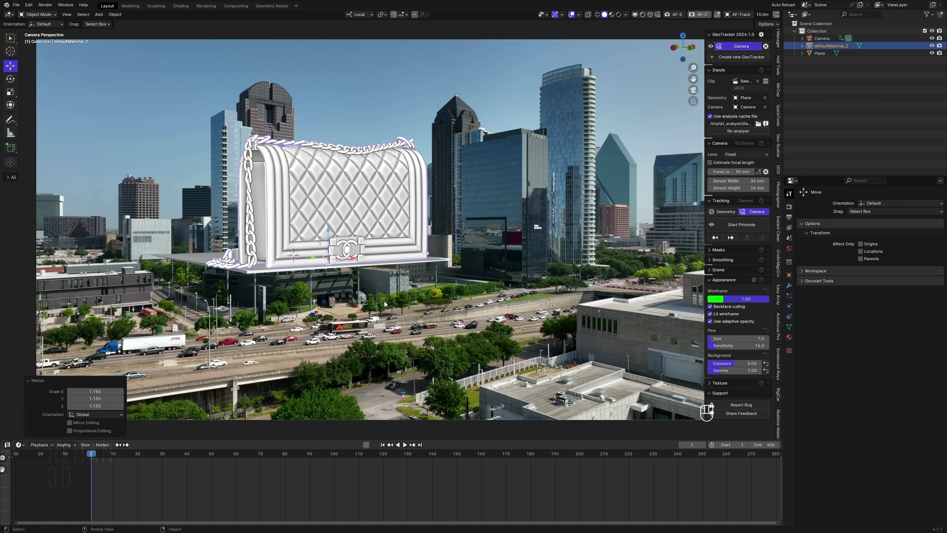
Step: Switch the viewport to rendered shading and enable the Transparent film option in the Cycles render settings
{"action": "left_click", "coordinate": [612, 15]}
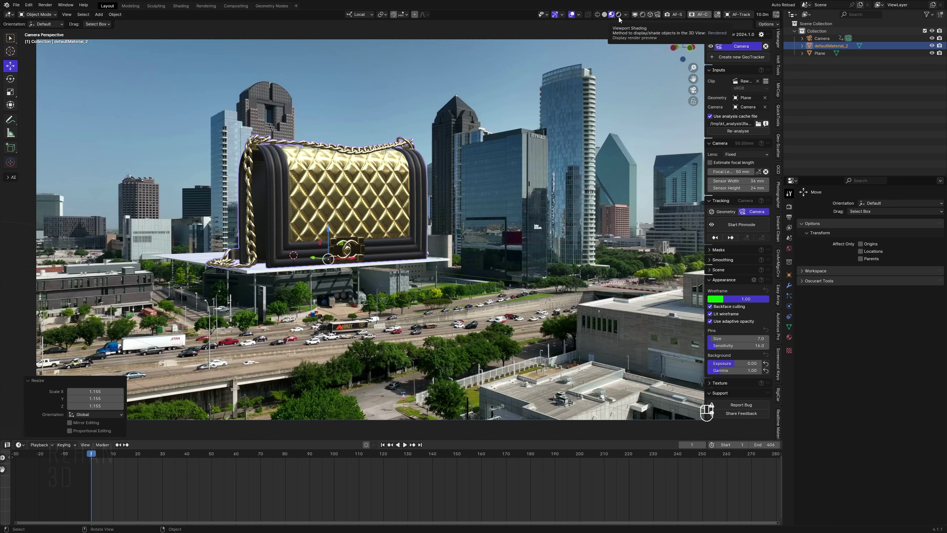
{"action": "left_click", "coordinate": [618, 15]}
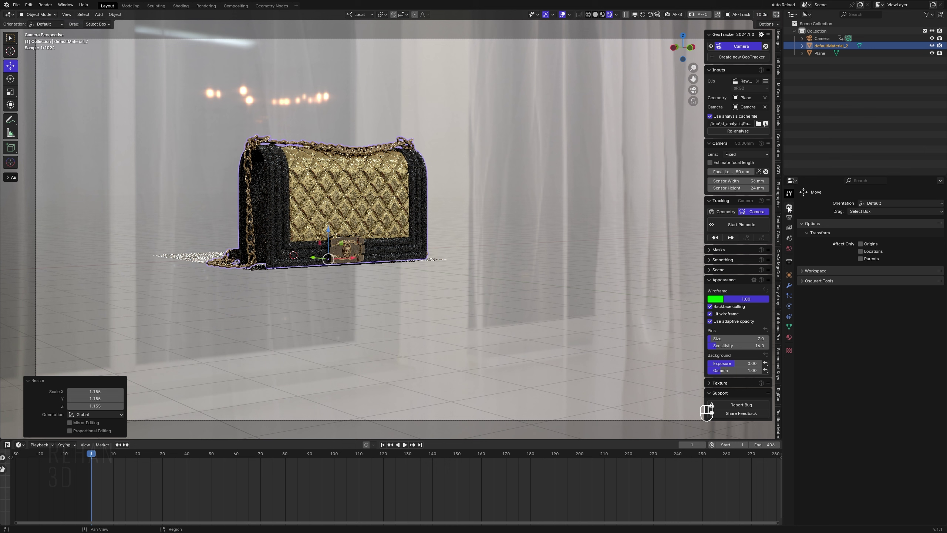
{"action": "left_click", "coordinate": [790, 207]}
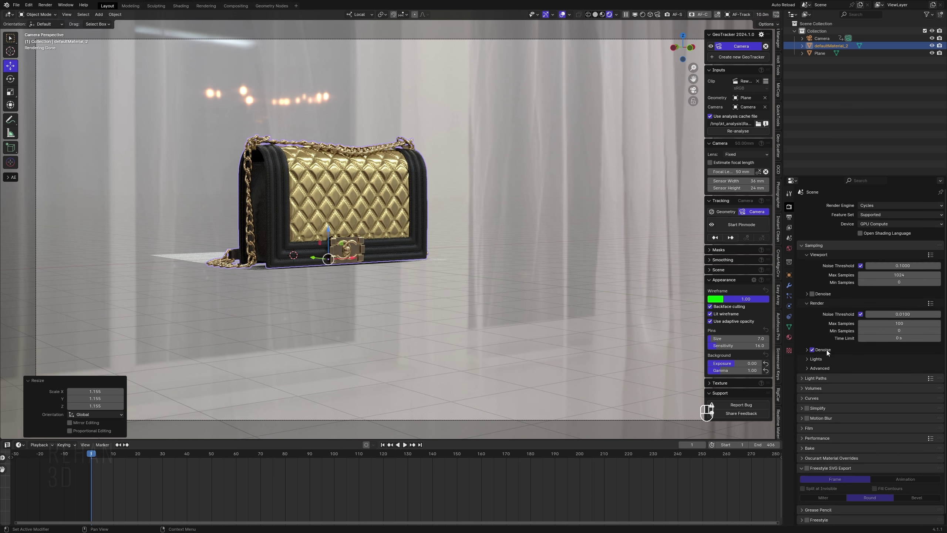
{"action": "scroll", "coordinate": [816, 384], "scroll_direction": "down", "scroll_amount": 1}
{"action": "left_click", "coordinate": [808, 418]}
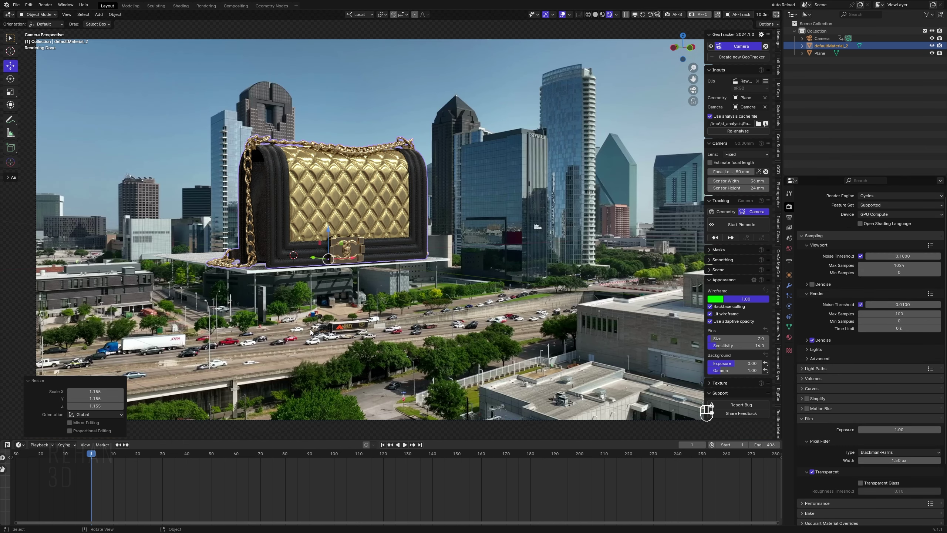
{"action": "left_click", "coordinate": [311, 331]}
Step: Make the roof plane a Shadow Catcher in its object visibility settings
{"action": "left_click", "coordinate": [208, 263]}
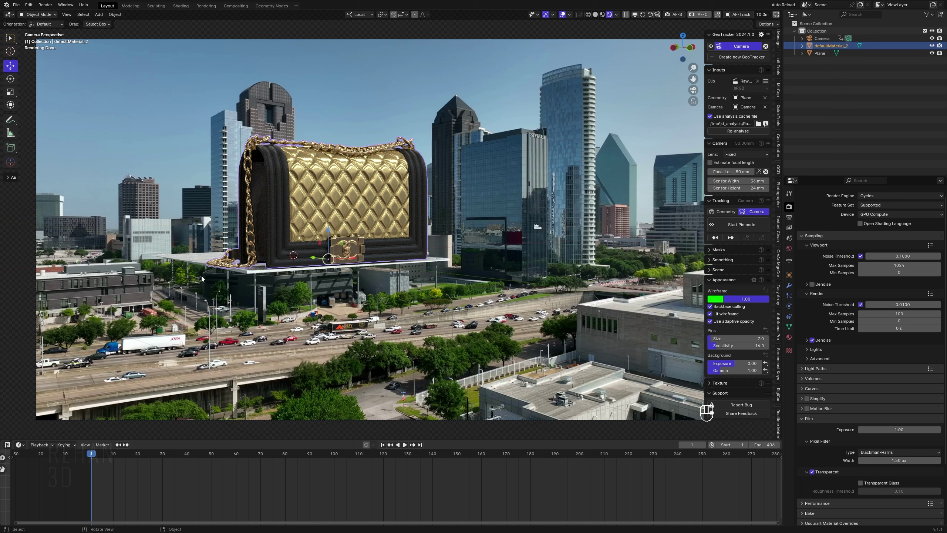
{"action": "left_click", "coordinate": [200, 262]}
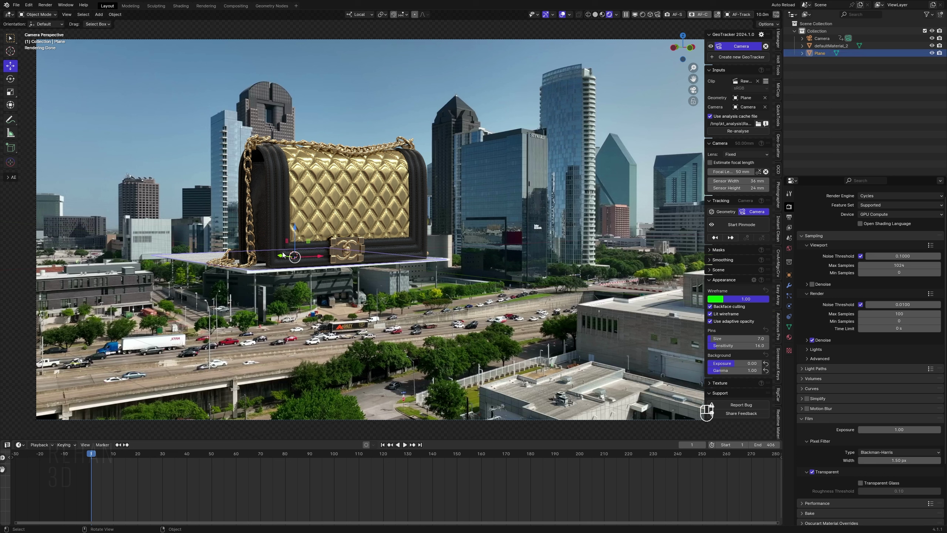
{"action": "left_click", "coordinate": [789, 275]}
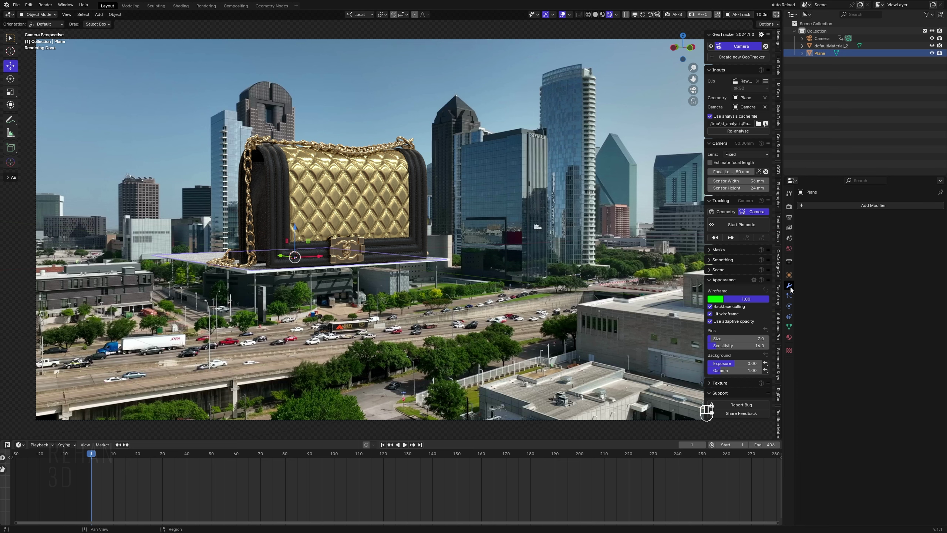
{"action": "left_click", "coordinate": [825, 383]}
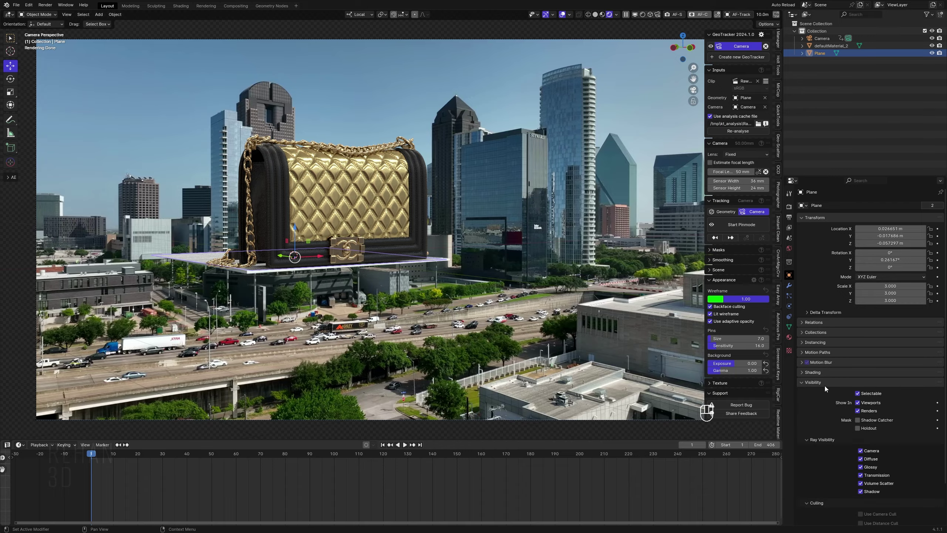
{"action": "left_click", "coordinate": [858, 423]}
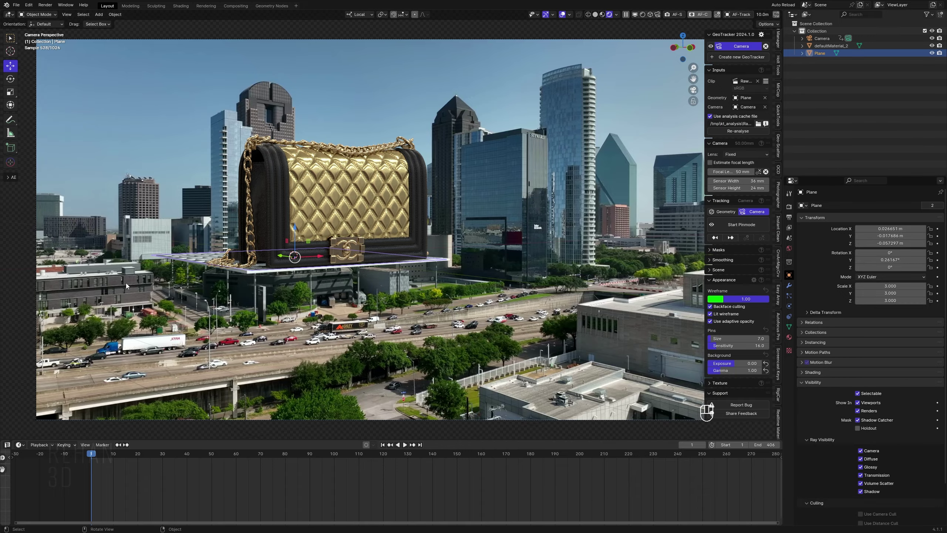
Step: Compare the purse's base with the plane's Shadow Catcher off and on, then try moving the purse and undo it
{"action": "scroll", "coordinate": [126, 282], "scroll_direction": "up", "scroll_amount": 5}
{"action": "middle_click_drag", "start_coordinate": [138, 271], "coordinate": [361, 260], "text": "shift"}
{"action": "scroll", "coordinate": [360, 261], "scroll_direction": "up", "scroll_amount": 2}
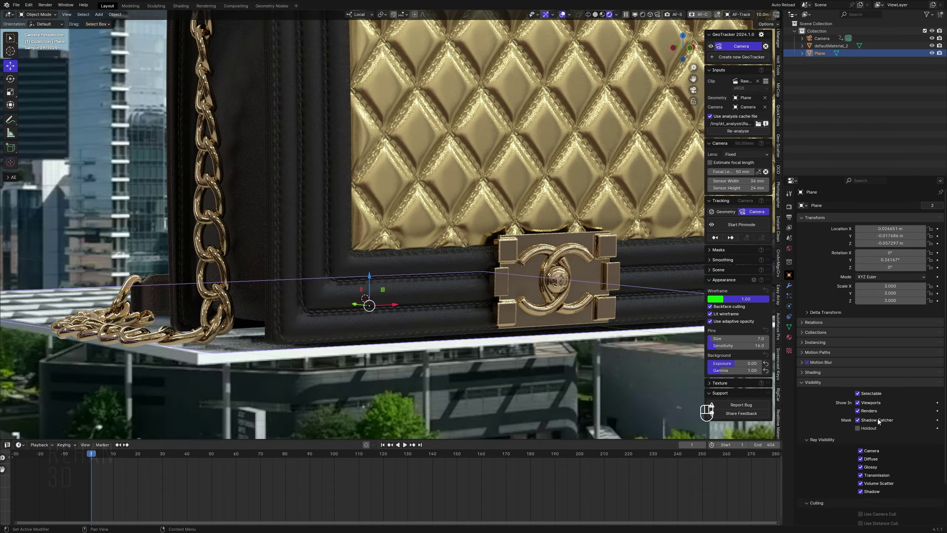
{"action": "left_click", "coordinate": [857, 423]}
{"action": "left_click", "coordinate": [856, 423]}
{"action": "left_click_drag", "start_coordinate": [312, 271], "coordinate": [315, 229]}
{"action": "key", "text": "ctrl+z"}
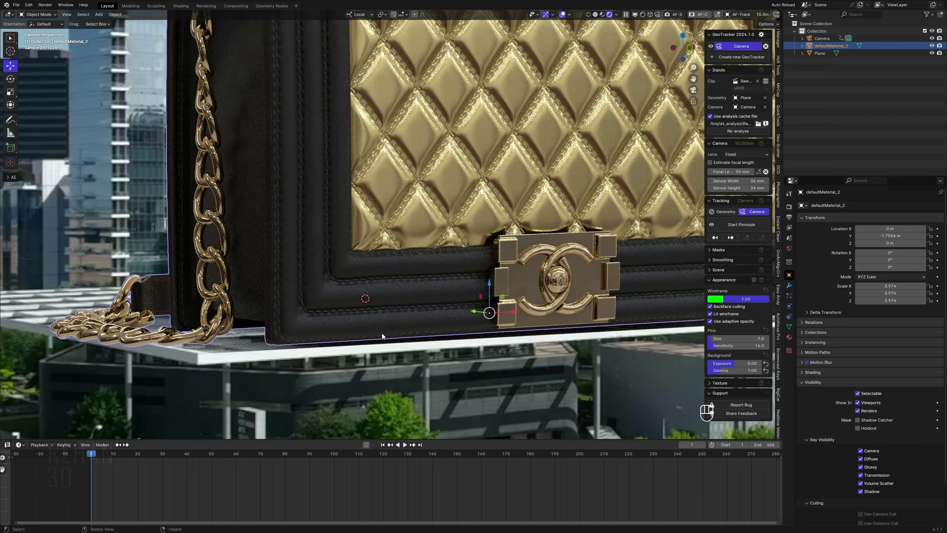
Step: Lower the purse about 0.029 m along its local Z axis so its base meets the roof plane
{"action": "scroll", "coordinate": [382, 333], "scroll_direction": "down", "scroll_amount": 3}
{"action": "scroll", "coordinate": [382, 333], "scroll_direction": "down", "scroll_amount": 3}
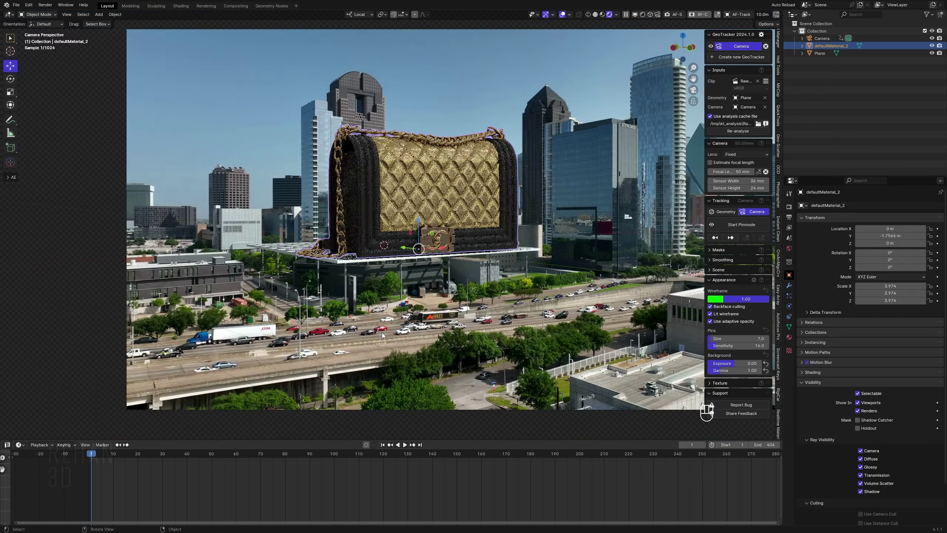
{"action": "middle_click_drag", "start_coordinate": [388, 342], "coordinate": [367, 339], "text": "shift"}
{"action": "scroll", "coordinate": [367, 338], "scroll_direction": "up", "scroll_amount": 2}
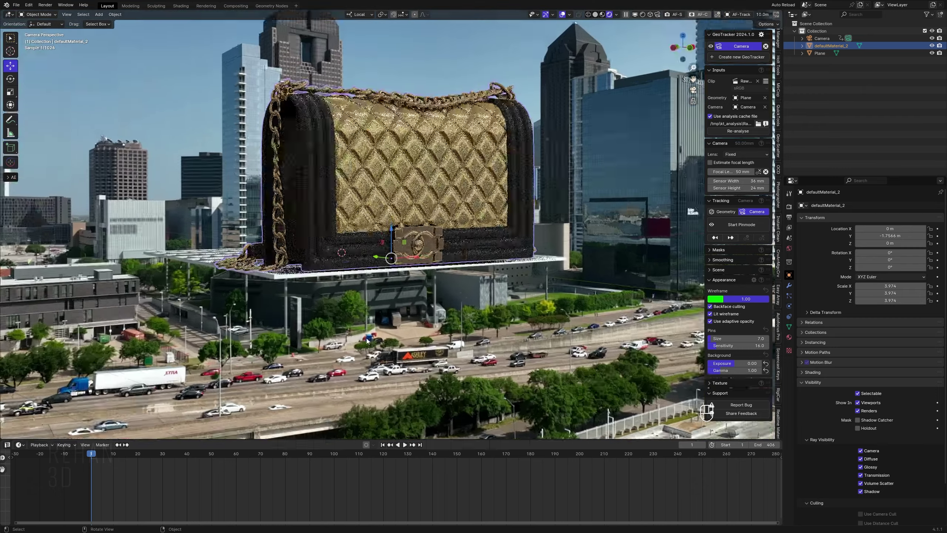
{"action": "scroll", "coordinate": [367, 340], "scroll_direction": "up", "scroll_amount": 4}
{"action": "key", "text": "g"}
{"action": "middle_click", "coordinate": [437, 332]}
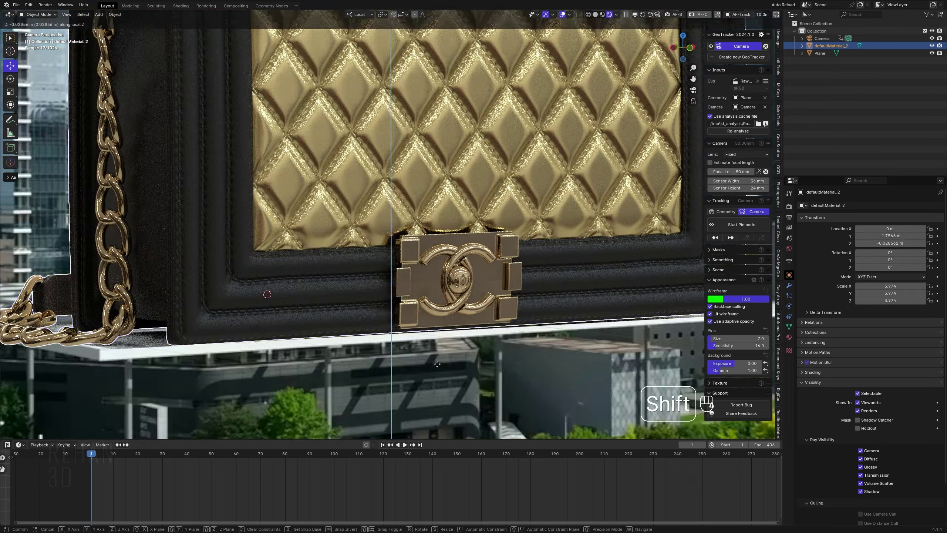
{"action": "left_click_drag", "start_coordinate": [437, 364], "coordinate": [438, 366]}
{"action": "scroll", "coordinate": [441, 376], "scroll_direction": "down", "scroll_amount": 5}
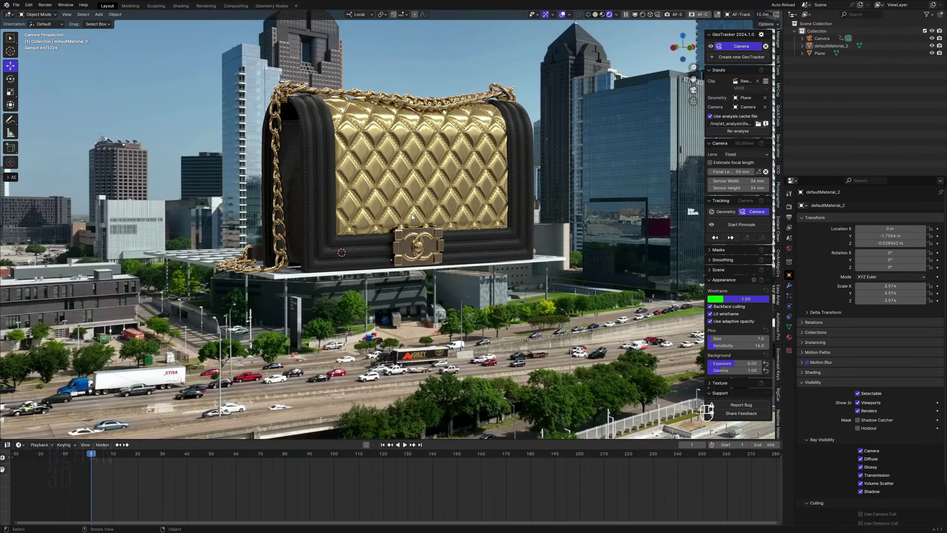
Step: Fine-tune the purse's height along local Z so that its base rests on the roof
{"action": "left_click", "coordinate": [412, 217]}
{"action": "scroll", "coordinate": [492, 377], "scroll_direction": "up", "scroll_amount": 4}
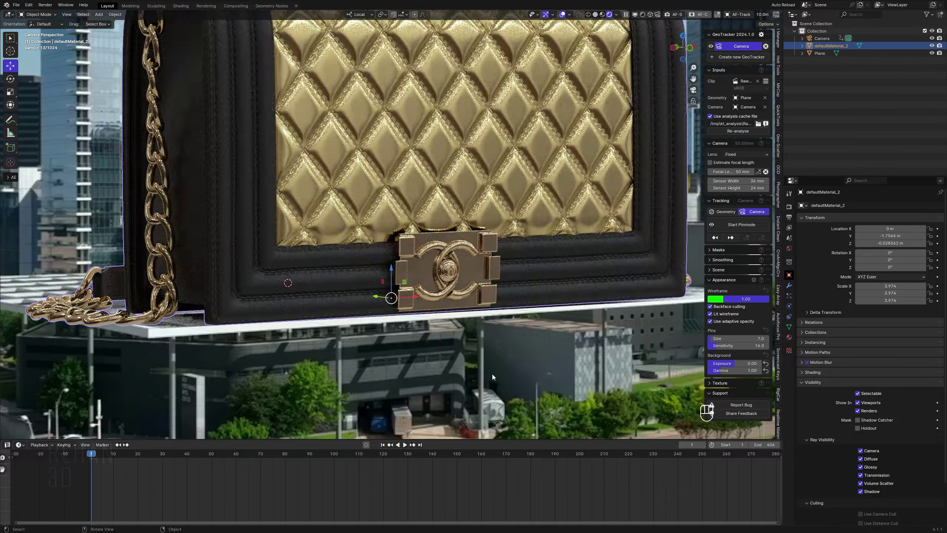
{"action": "key", "text": "g"}
{"action": "middle_click", "coordinate": [493, 375]}
{"action": "left_click", "coordinate": [493, 377]}
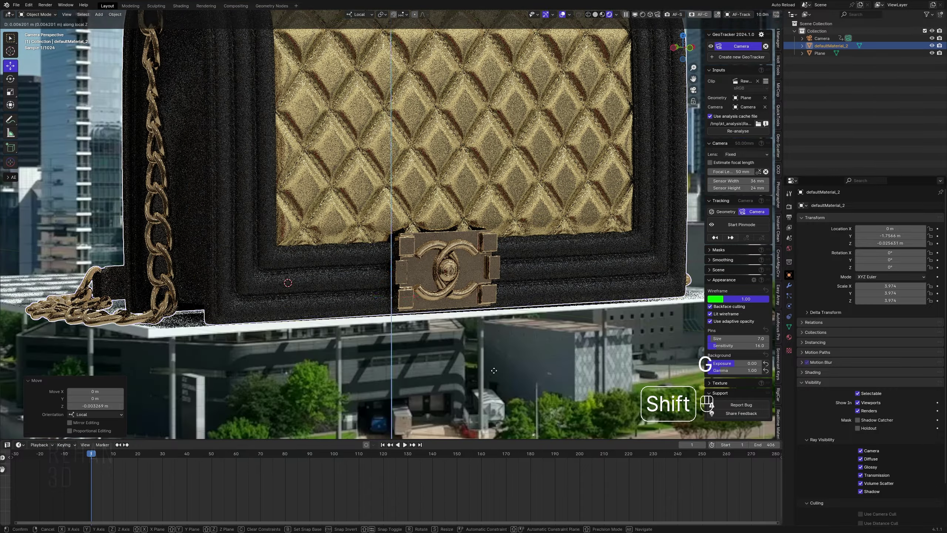
Step: In Edit Mode, shift the roof plane's near-left corner about -0.098 m along local X to match the roof
{"action": "left_click", "coordinate": [188, 321]}
{"action": "key", "text": "Tab"}
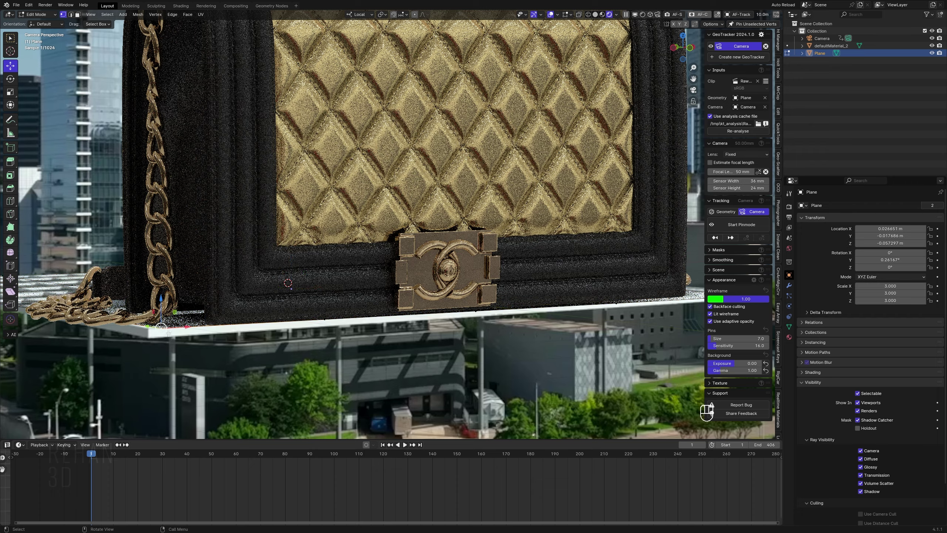
{"action": "key", "text": "g"}
{"action": "key", "text": "z"}
{"action": "key", "text": "z"}
{"action": "left_click_drag", "start_coordinate": [177, 331], "coordinate": [176, 330]}
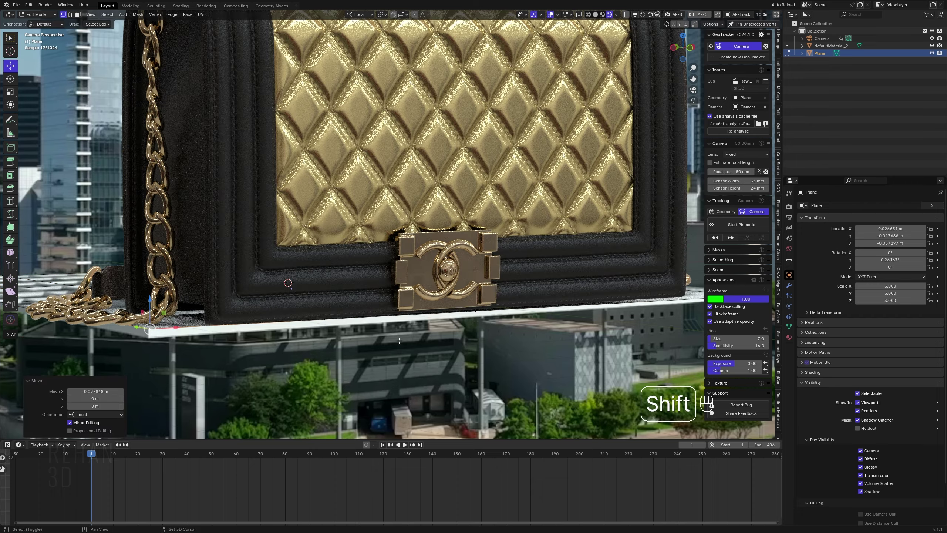
Step: Select the roof plane's near-right corner and adjust its height along local Z to match the roof edge
{"action": "middle_click_drag", "start_coordinate": [410, 299], "coordinate": [302, 285], "text": "shift"}
{"action": "left_click_drag", "start_coordinate": [531, 252], "coordinate": [606, 281]}
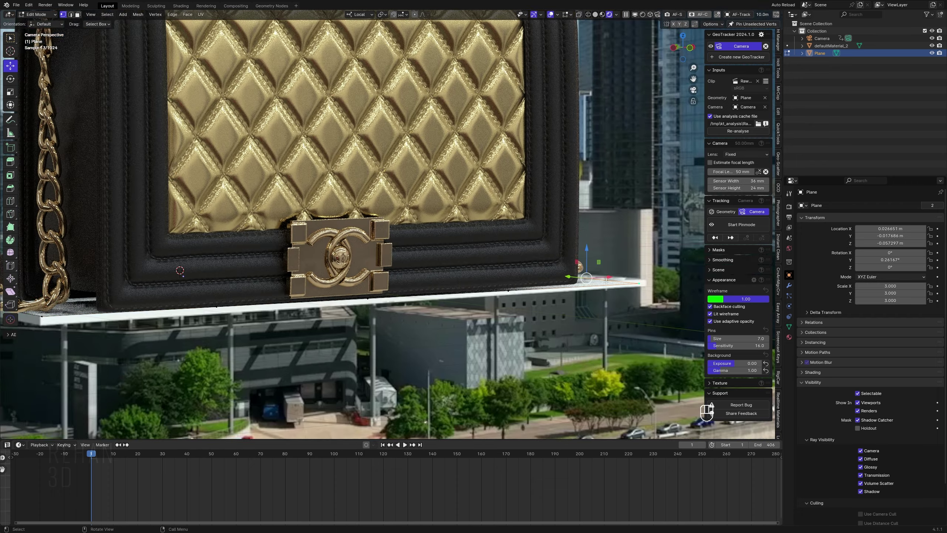
{"action": "key", "text": "g"}
{"action": "key", "text": "z"}
{"action": "key", "text": "z"}
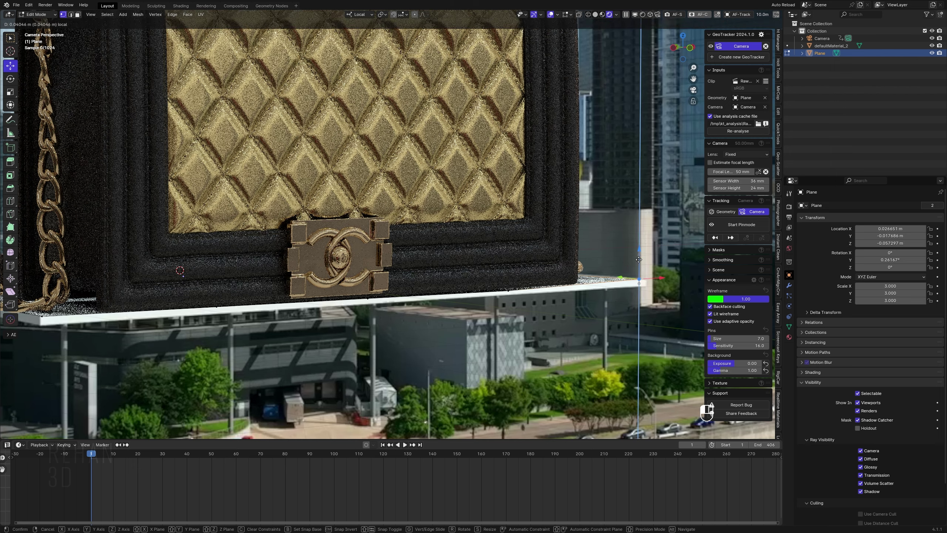
{"action": "left_click", "coordinate": [581, 266]}
Step: Raise the plane vertex behind the purse about 0.007 m and lower the near-right corner about 0.010 m along local Z
{"action": "left_click_drag", "start_coordinate": [455, 270], "coordinate": [549, 302]}
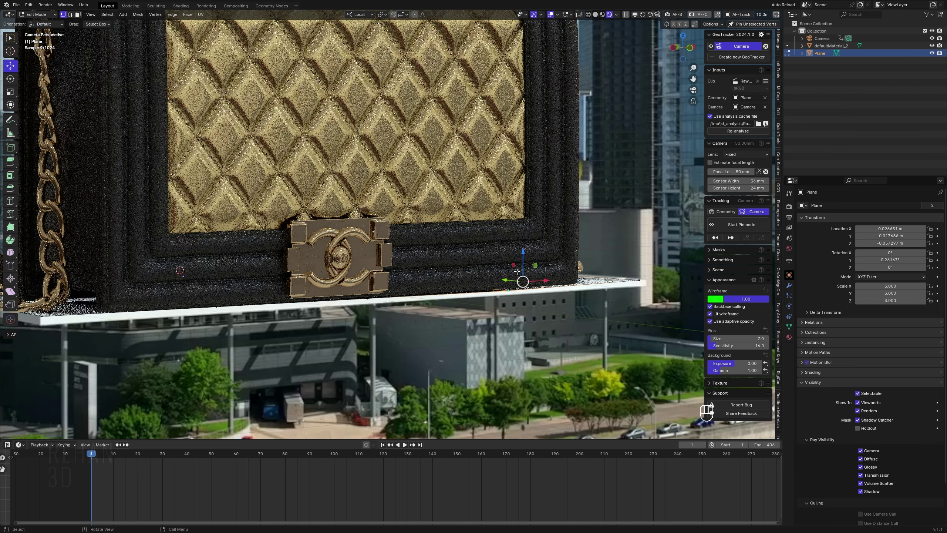
{"action": "left_click_drag", "start_coordinate": [524, 262], "coordinate": [524, 259]}
{"action": "left_click", "coordinate": [524, 258]}
{"action": "left_click", "coordinate": [639, 279]}
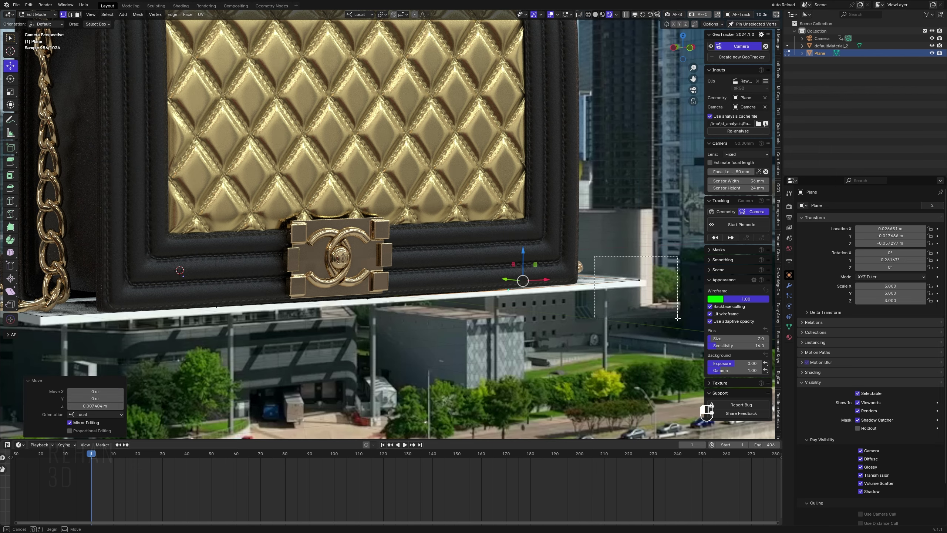
{"action": "left_click_drag", "start_coordinate": [640, 259], "coordinate": [640, 266]}
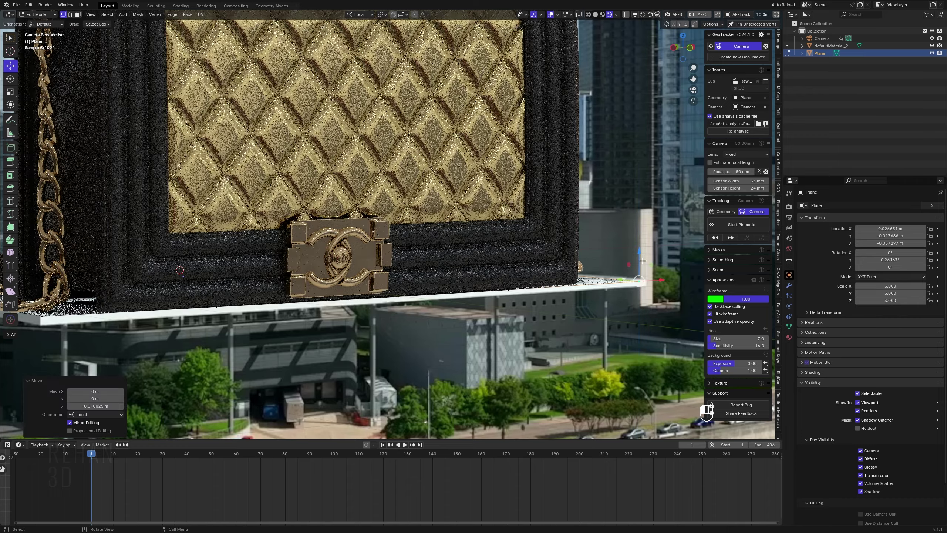
Step: Extrude the roof plane's front edge about 0.091 m downward along local Z and return to Object Mode
{"action": "scroll", "coordinate": [382, 317], "scroll_direction": "down", "scroll_amount": 3}
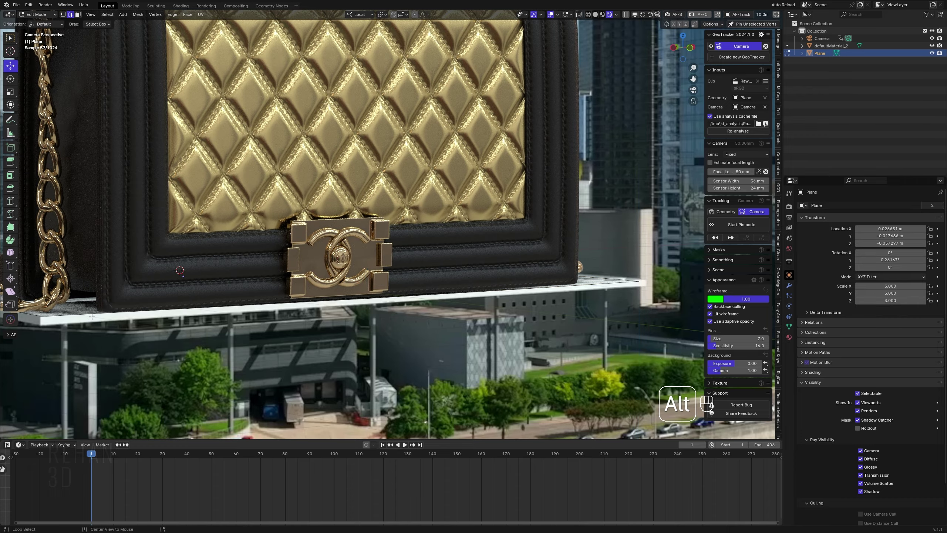
{"action": "scroll", "coordinate": [206, 329], "scroll_direction": "down", "scroll_amount": 3}
{"action": "scroll", "coordinate": [207, 329], "scroll_direction": "up", "scroll_amount": 3}
{"action": "key", "text": "e"}
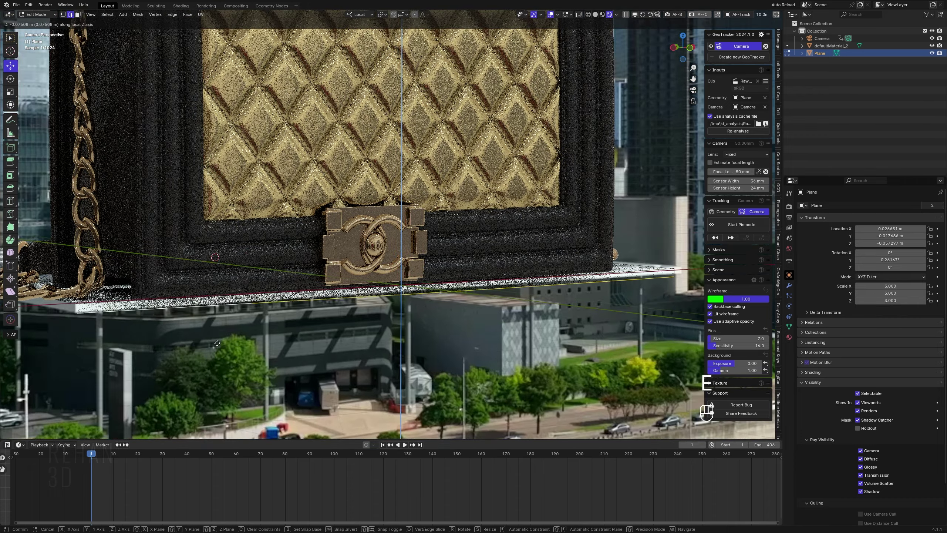
{"action": "left_click", "coordinate": [217, 345]}
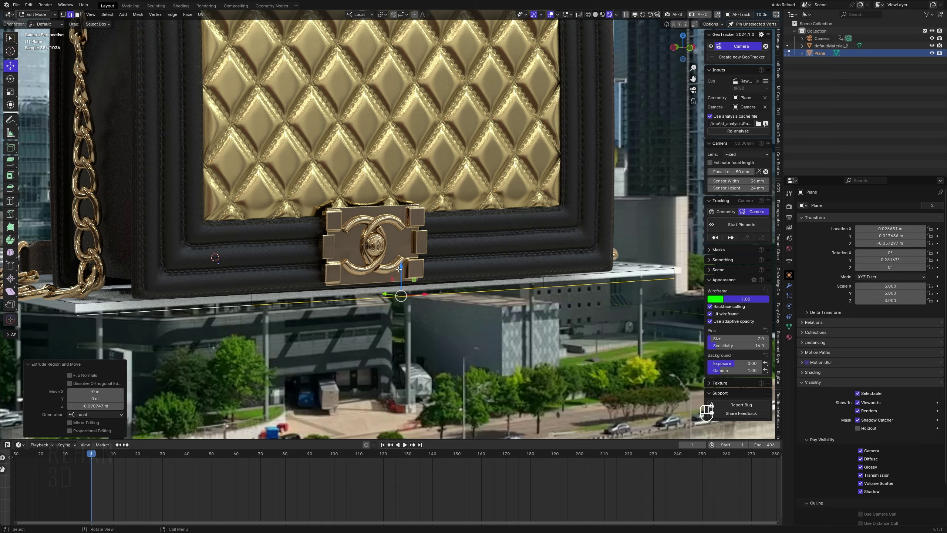
{"action": "key", "text": "Tab"}
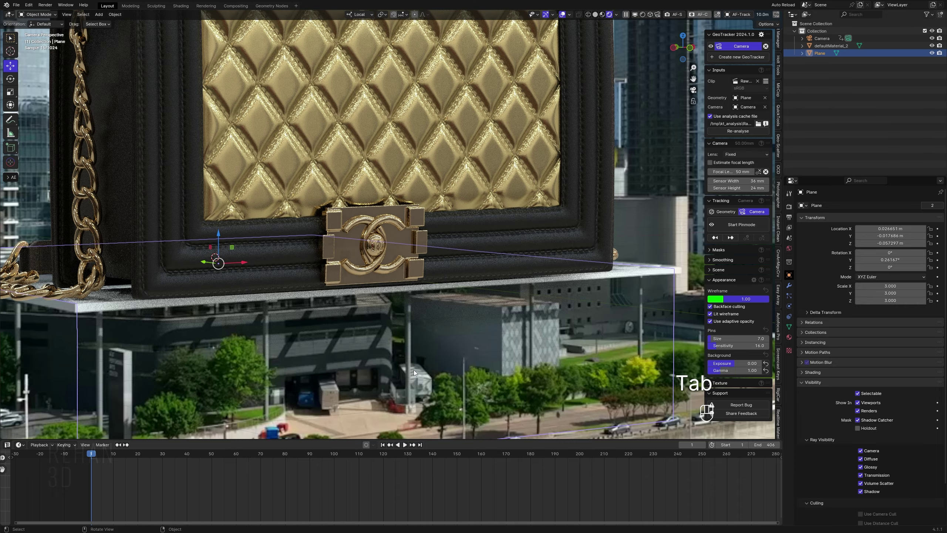
Step: In Edit Mode, extrude the roof plane's left edge downward along Z to form a side wall
{"action": "scroll", "coordinate": [414, 370], "scroll_direction": "down", "scroll_amount": 3}
{"action": "middle_click_drag", "start_coordinate": [168, 284], "coordinate": [259, 290], "text": "shift"}
{"action": "scroll", "coordinate": [259, 291], "scroll_direction": "up", "scroll_amount": 1}
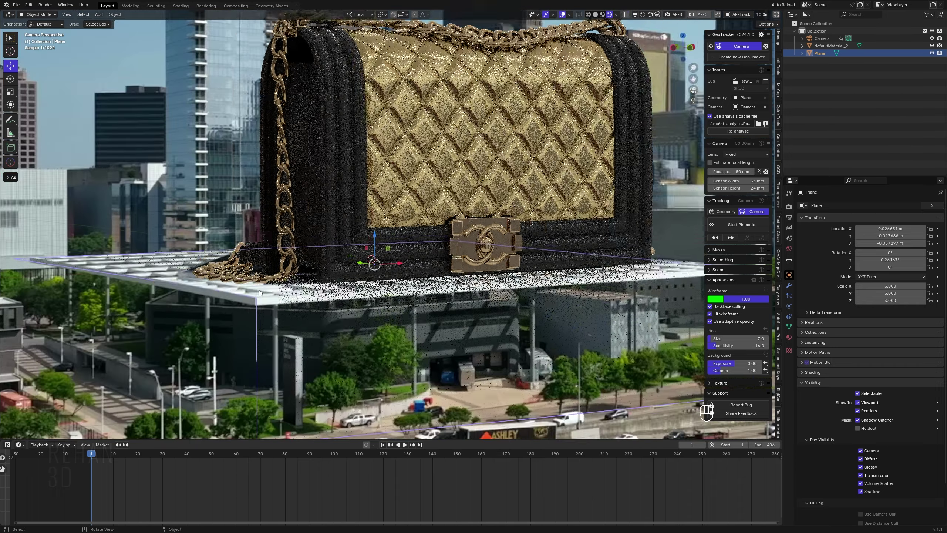
{"action": "key", "text": "Tab"}
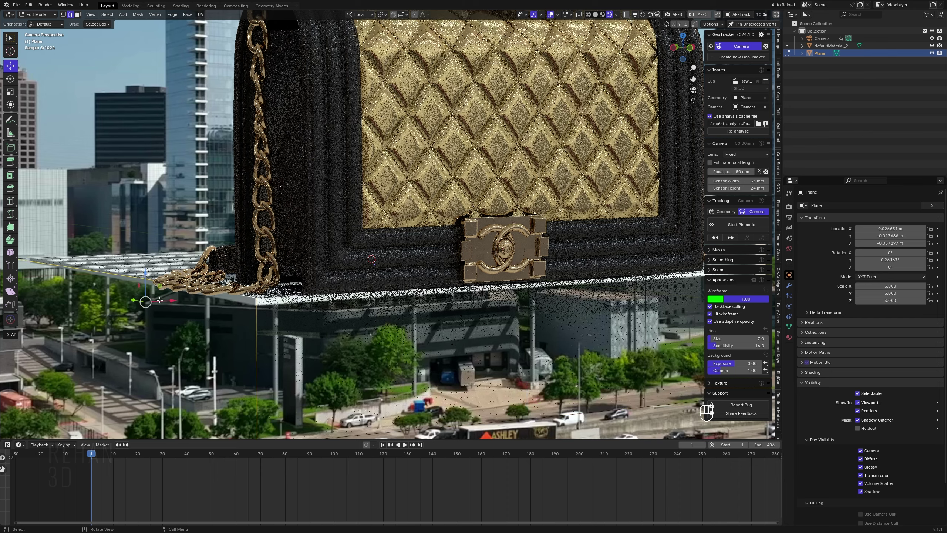
{"action": "scroll", "coordinate": [237, 347], "scroll_direction": "down", "scroll_amount": 3}
{"action": "scroll", "coordinate": [238, 347], "scroll_direction": "up", "scroll_amount": 2}
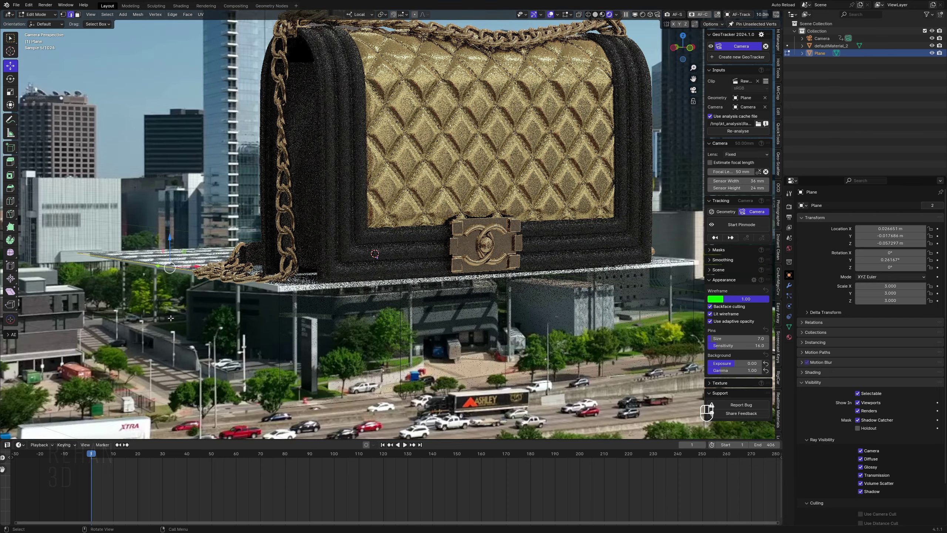
{"action": "left_click", "coordinate": [176, 270]}
{"action": "key", "text": "e"}
{"action": "key", "text": "z"}
{"action": "left_click", "coordinate": [183, 351]}
{"action": "key", "text": "Tab"}
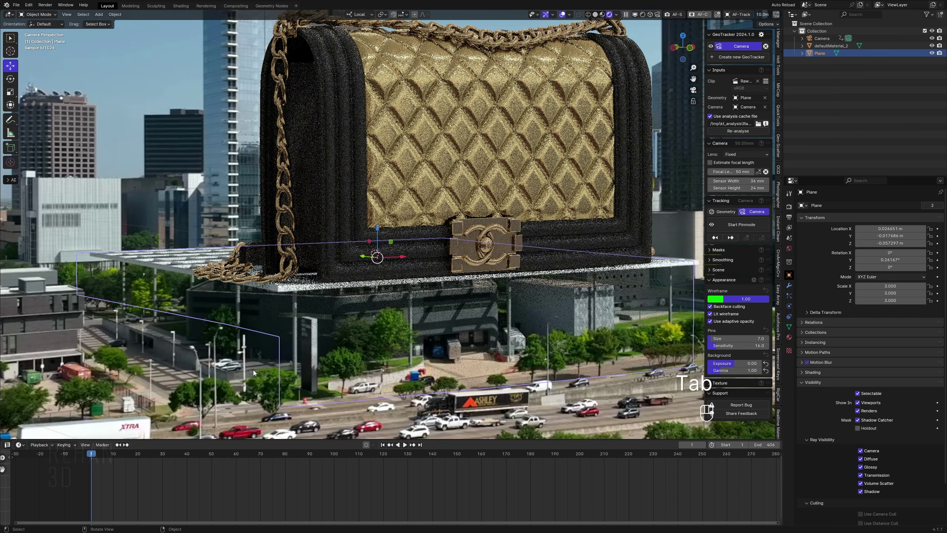
Step: Lower the bottom edge of the left side wall to match the depth of the front wall
{"action": "key", "text": "Tab"}
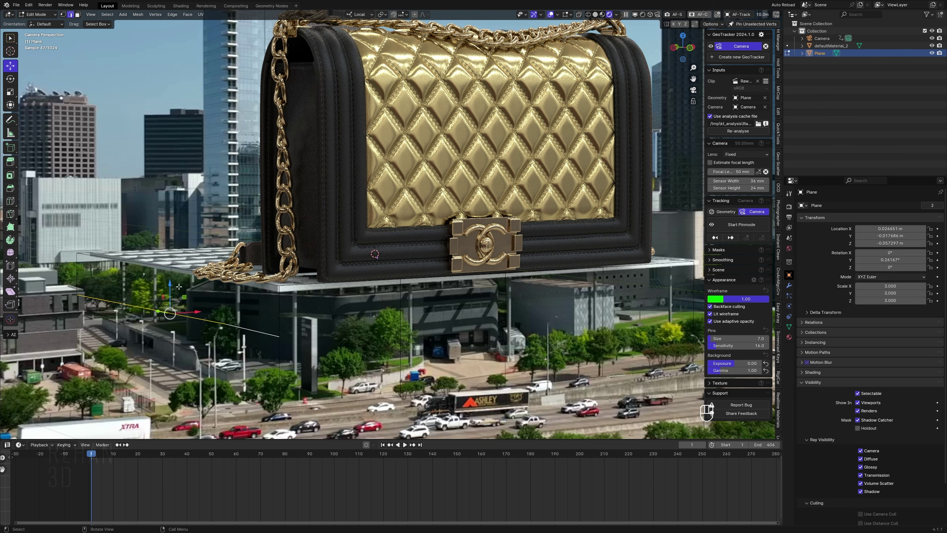
{"action": "left_click_drag", "start_coordinate": [186, 357], "coordinate": [187, 358]}
{"action": "key", "text": "Tab"}
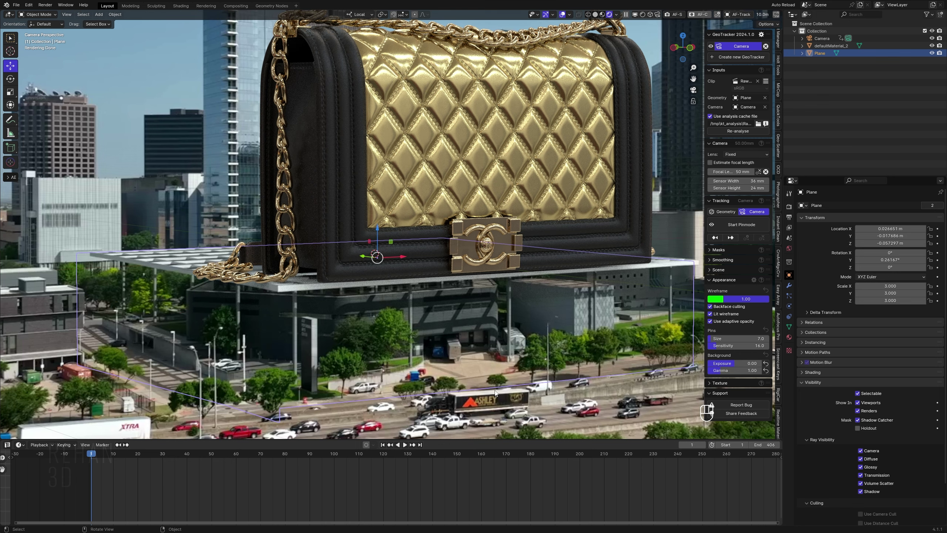
Step: Move the purse back along its local Y axis to a Y location of about -1.289 m
{"action": "left_click", "coordinate": [499, 394]}
{"action": "scroll", "coordinate": [499, 394], "scroll_direction": "down", "scroll_amount": 2}
{"action": "middle_click_drag", "start_coordinate": [470, 384], "coordinate": [454, 385], "text": "shift"}
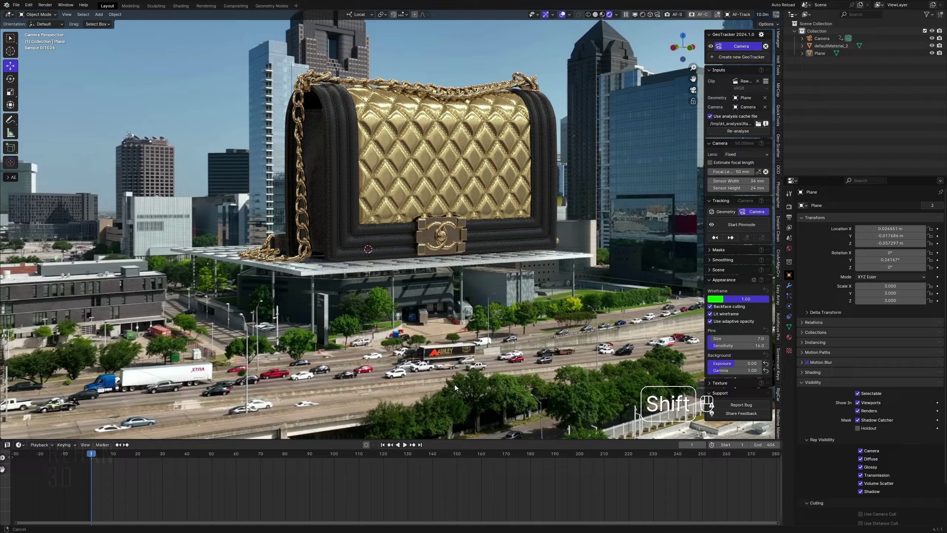
{"action": "scroll", "coordinate": [455, 386], "scroll_direction": "up", "scroll_amount": 3, "text": "shift"}
{"action": "left_click", "coordinate": [435, 281]}
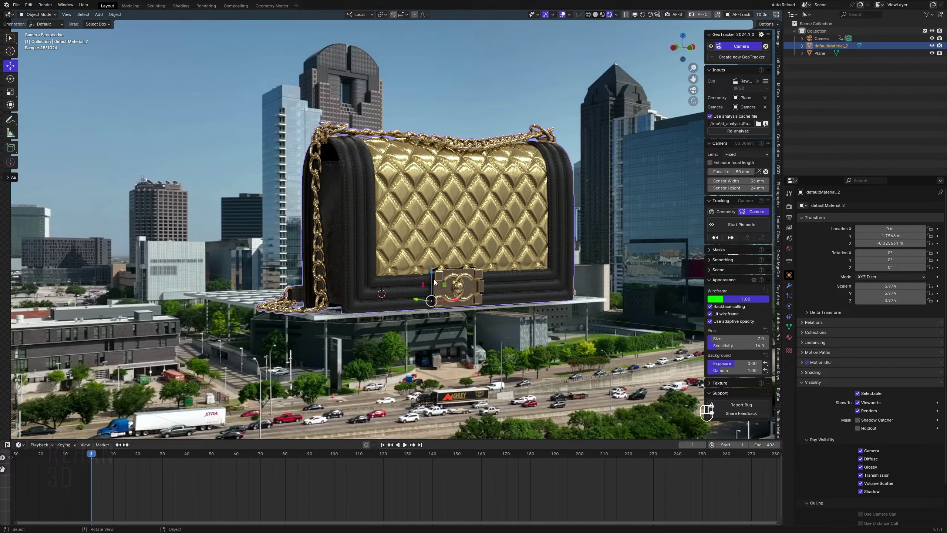
{"action": "left_click_drag", "start_coordinate": [424, 303], "coordinate": [407, 295]}
{"action": "left_click", "coordinate": [403, 394]}
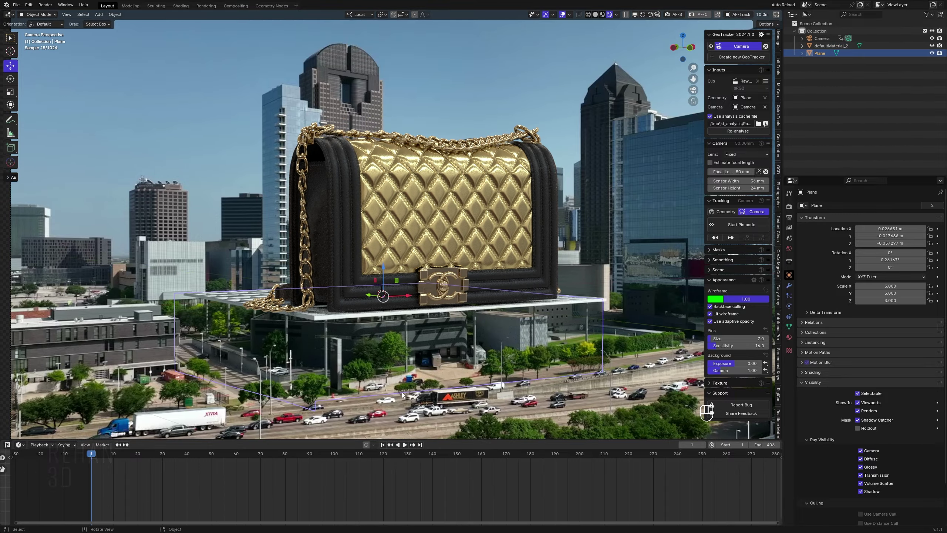
Step: Lower the purse along Z to a Z location of about -0.066 m so its base sits on the roof
{"action": "left_click", "coordinate": [419, 303]}
{"action": "scroll", "coordinate": [419, 303], "scroll_direction": "up", "scroll_amount": 6}
{"action": "middle_click_drag", "start_coordinate": [537, 346], "coordinate": [378, 222], "text": "shift"}
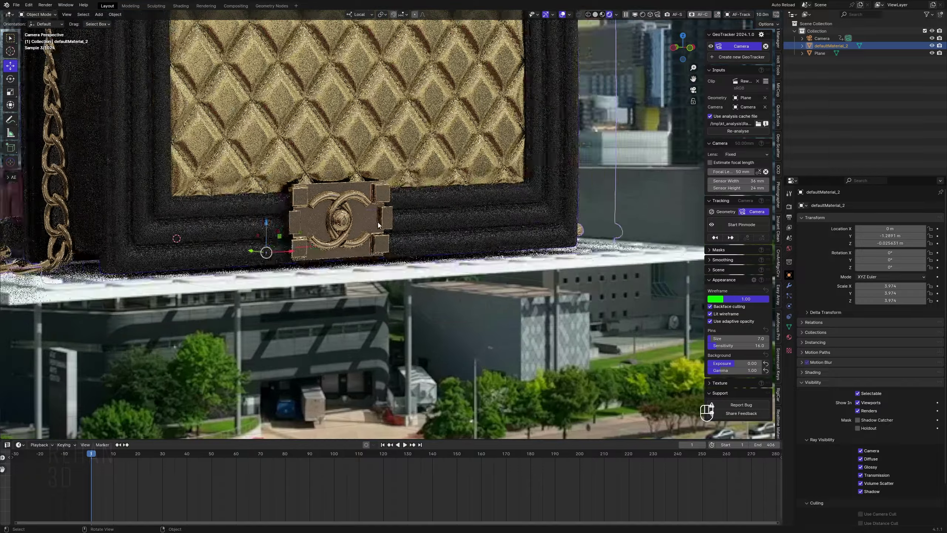
{"action": "key", "text": "g"}
{"action": "key", "text": "z"}
{"action": "left_click", "coordinate": [384, 324], "text": "shift"}
{"action": "left_click", "coordinate": [337, 327]}
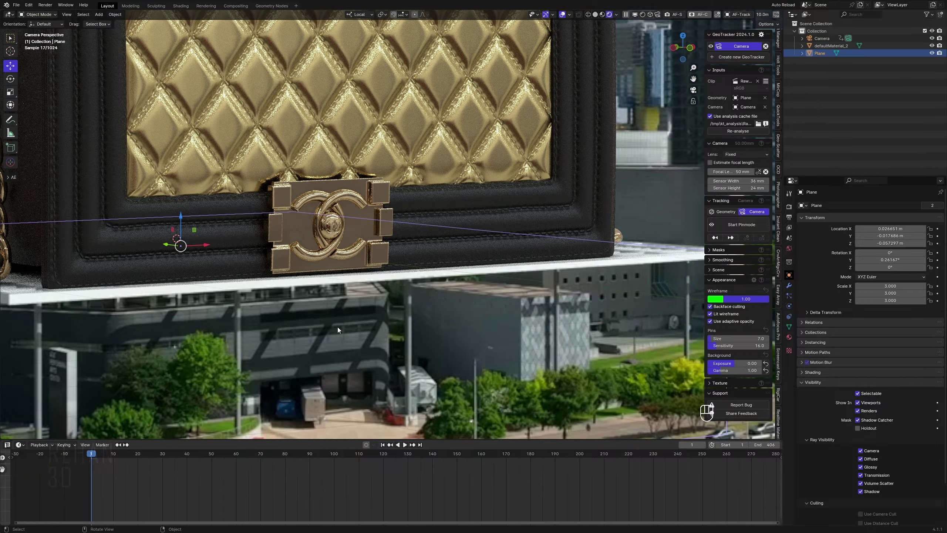
Step: Rotate the purse about 0.17° around its local Y axis to align its base with the roof
{"action": "left_click", "coordinate": [247, 229]}
{"action": "key", "text": "r"}
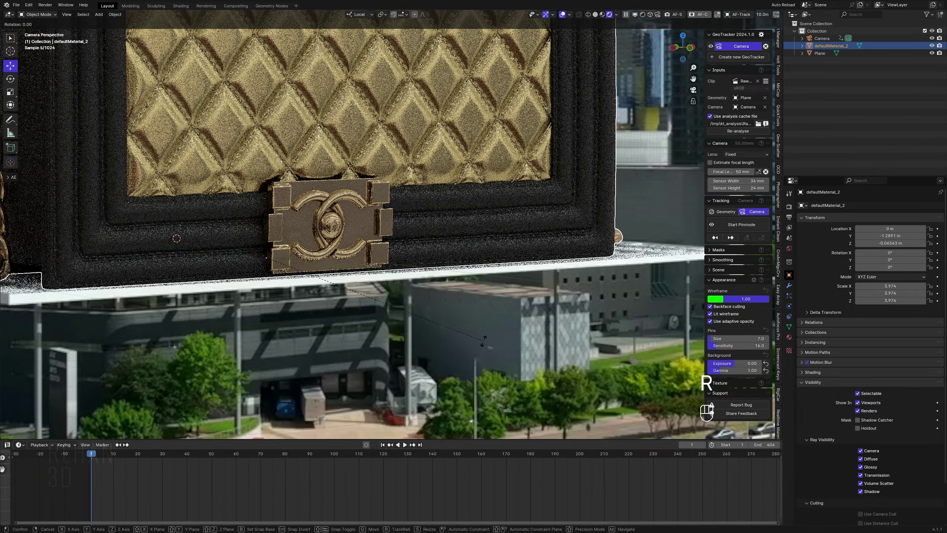
{"action": "key", "text": "y"}
{"action": "key", "text": "y"}
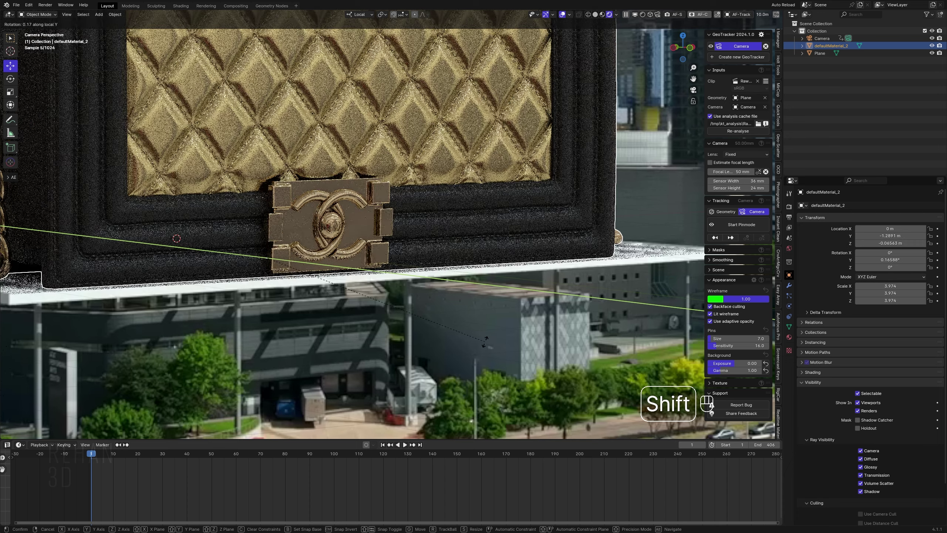
{"action": "left_click", "coordinate": [481, 358]}
Step: Bevel the roof plane's front top edge about 0.008 m wide with 2 segments
{"action": "left_click", "coordinate": [480, 361]}
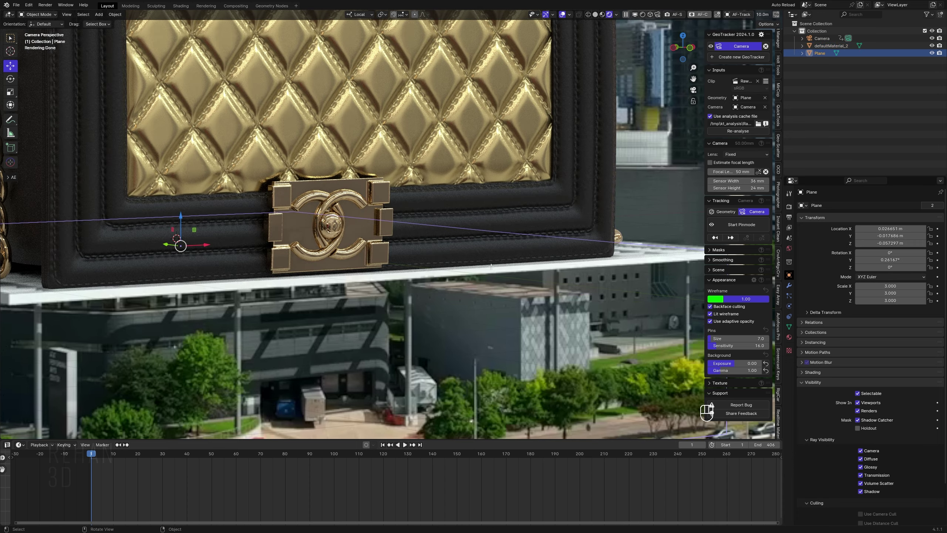
{"action": "key", "text": "Tab"}
{"action": "key", "text": "2"}
{"action": "scroll", "coordinate": [492, 268], "scroll_direction": "down", "scroll_amount": 2}
{"action": "scroll", "coordinate": [458, 294], "scroll_direction": "up", "scroll_amount": 1}
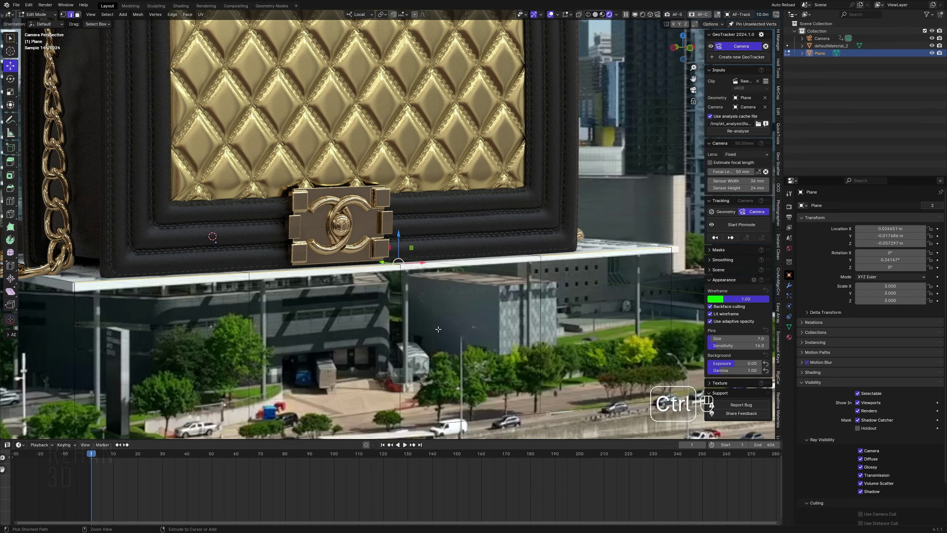
{"action": "key", "text": "ctrl+b"}
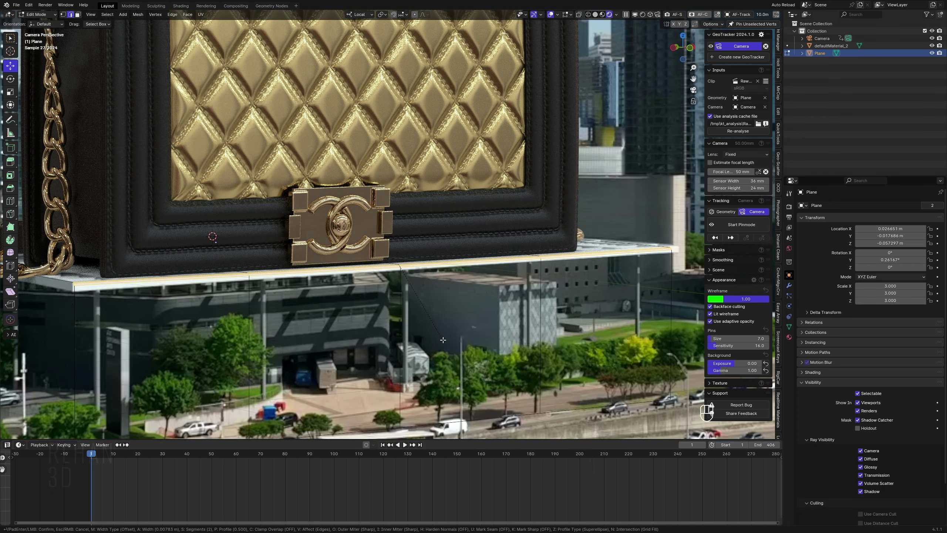
{"action": "left_click", "coordinate": [444, 342]}
{"action": "key", "text": "Tab"}
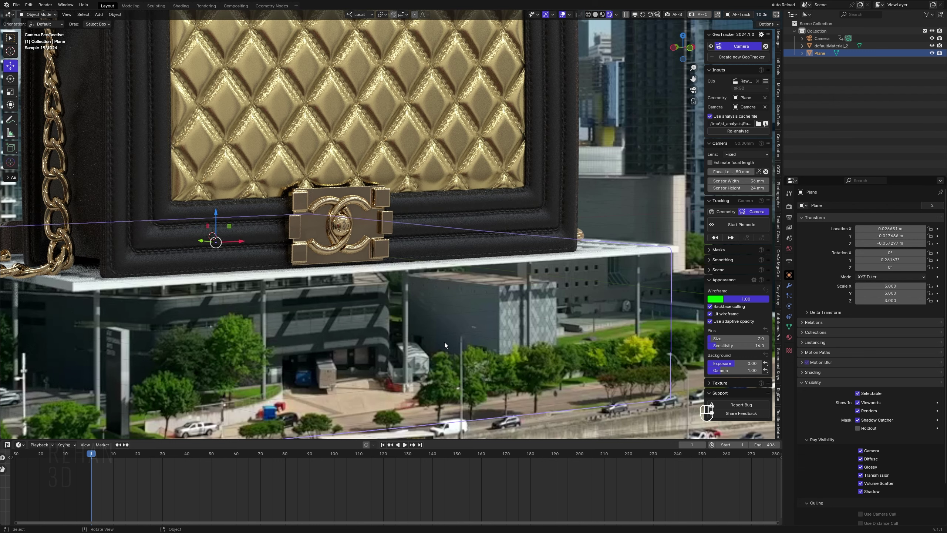
Step: Examine the beveled roof edge beneath the purse up close, and review the whole composite with nothing selected
{"action": "scroll", "coordinate": [280, 297], "scroll_direction": "up", "scroll_amount": 2}
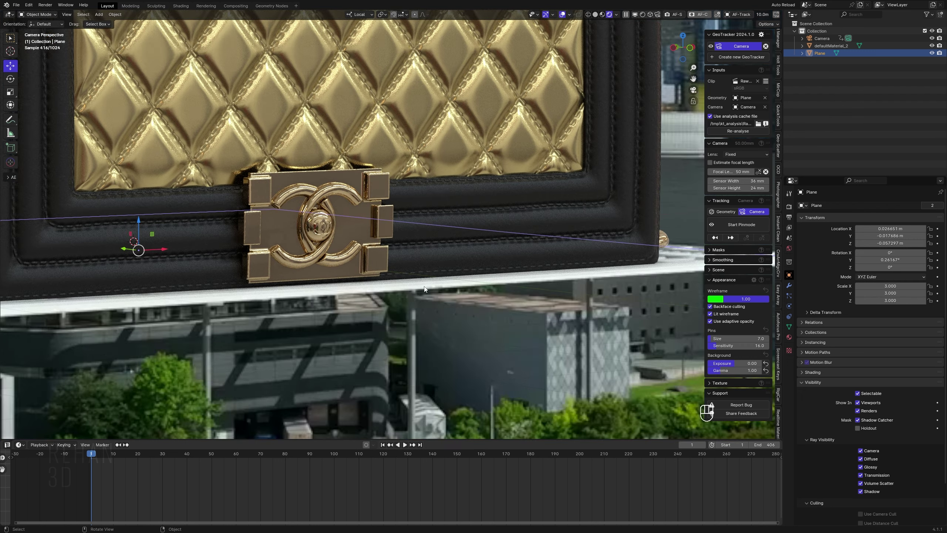
{"action": "scroll", "coordinate": [417, 301], "scroll_direction": "down", "scroll_amount": 5}
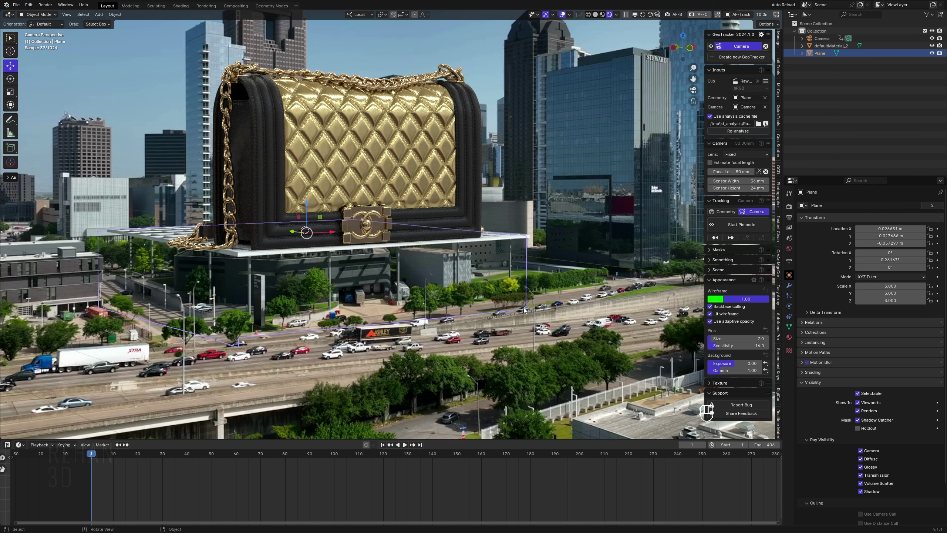
{"action": "middle_click_drag", "start_coordinate": [421, 369], "coordinate": [441, 392], "text": "shift"}
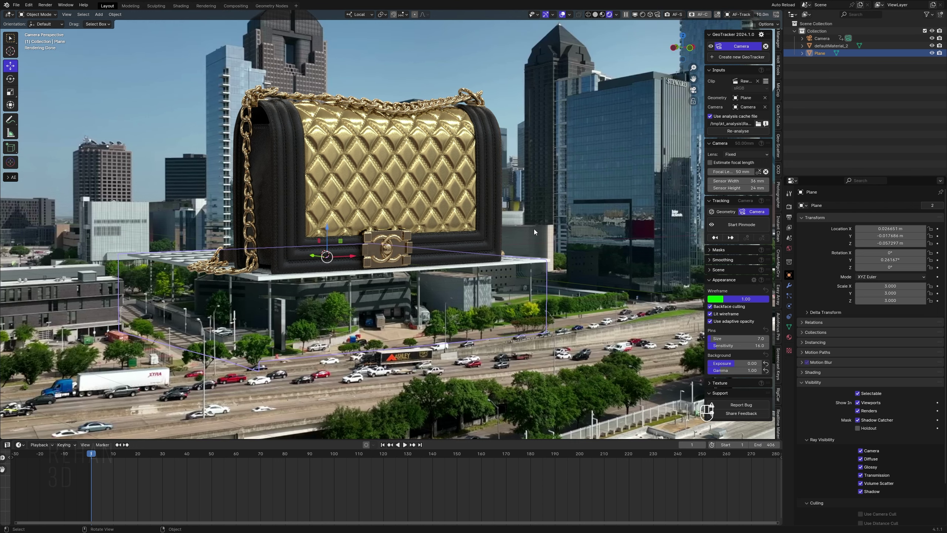
{"action": "left_click", "coordinate": [544, 233]}
{"action": "scroll", "coordinate": [544, 233], "scroll_direction": "down", "scroll_amount": 2}
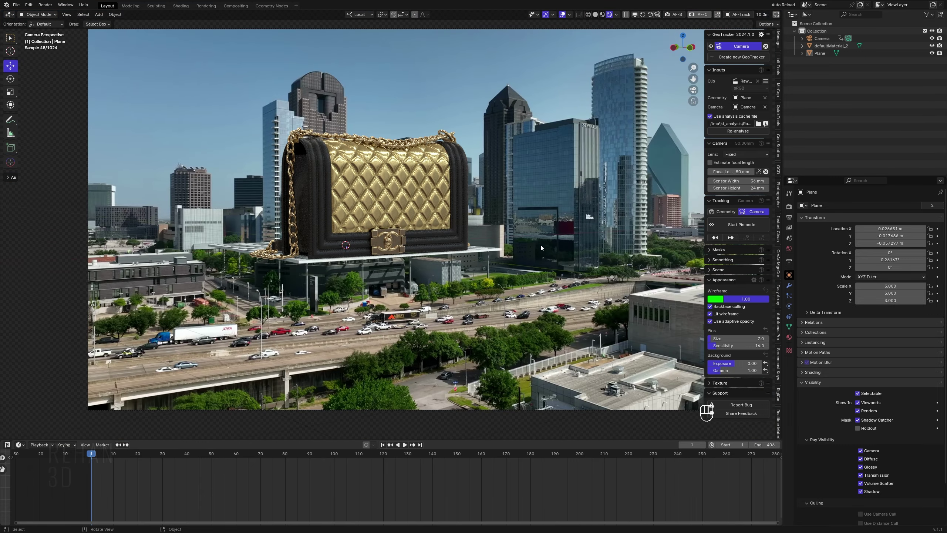
{"action": "middle_click_drag", "start_coordinate": [523, 219], "coordinate": [505, 231], "text": "shift"}
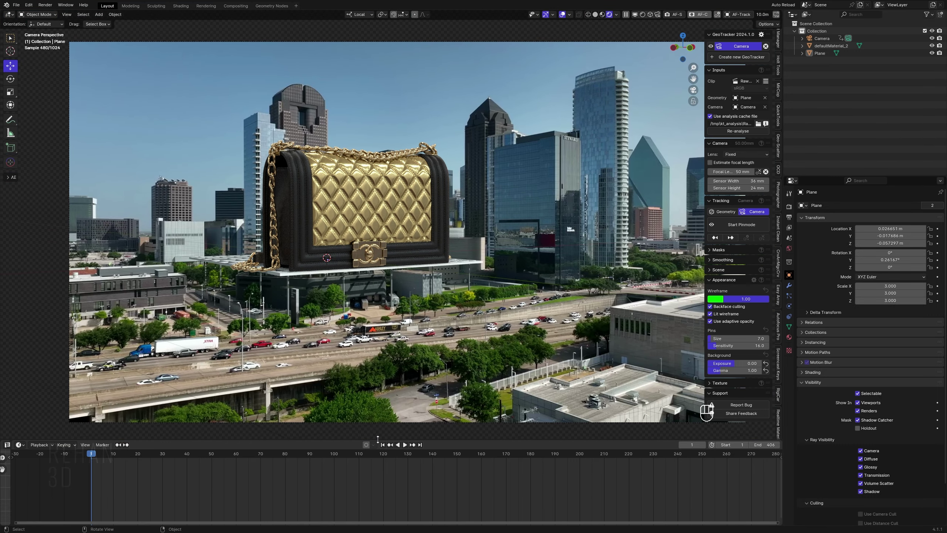
Step: Enlarge and split the timeline area, and open a widened Shader Editor in the new area showing the World nodes
{"action": "left_click_drag", "start_coordinate": [378, 439], "coordinate": [377, 398]}
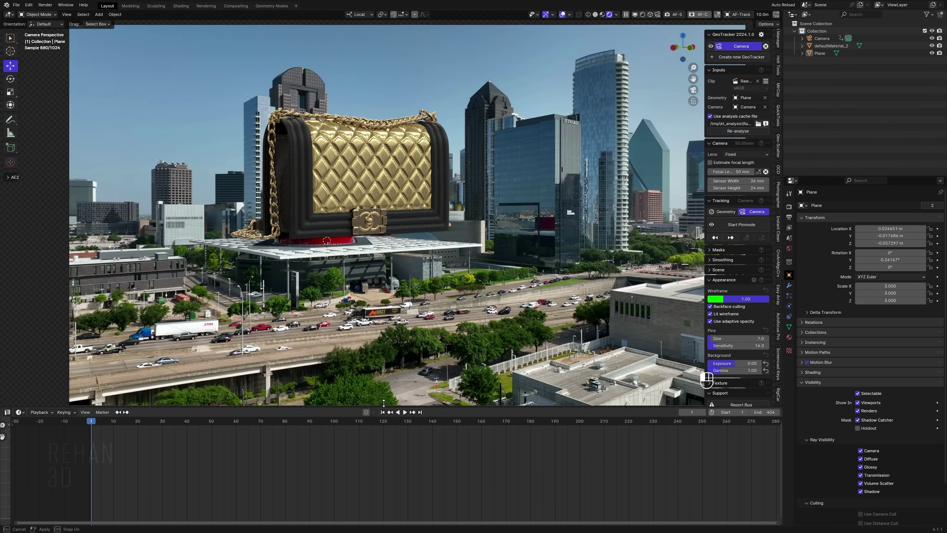
{"action": "left_click_drag", "start_coordinate": [9, 434], "coordinate": [233, 433]}
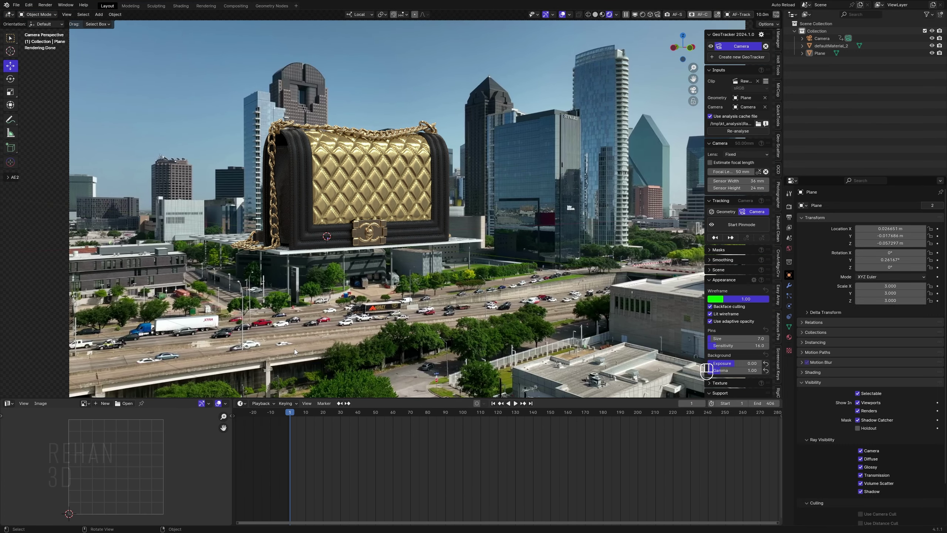
{"action": "left_click", "coordinate": [8, 404]}
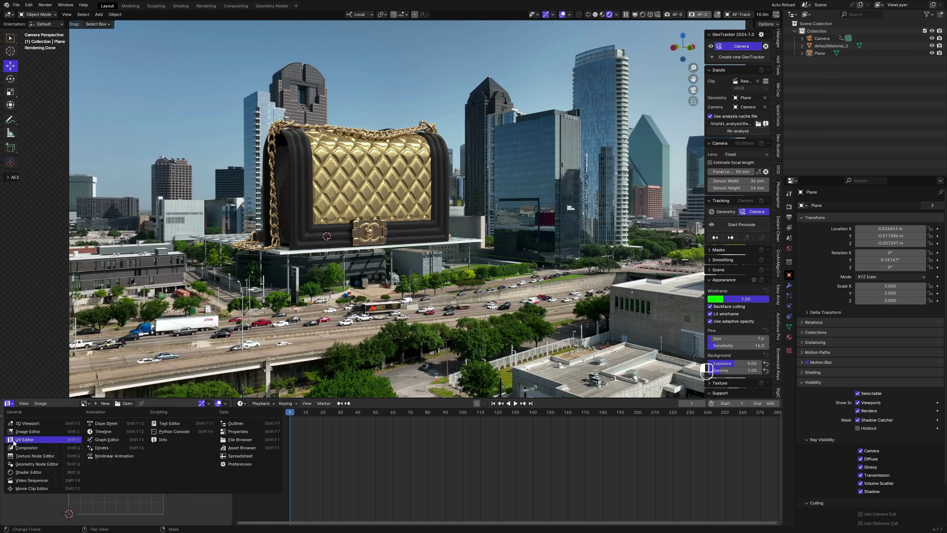
{"action": "left_click", "coordinate": [42, 473]}
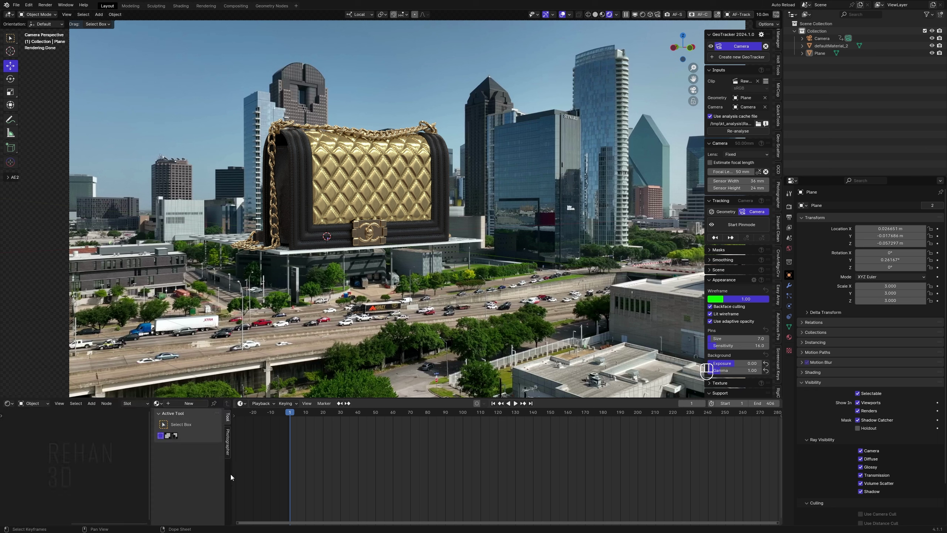
{"action": "left_click_drag", "start_coordinate": [231, 473], "coordinate": [383, 472]}
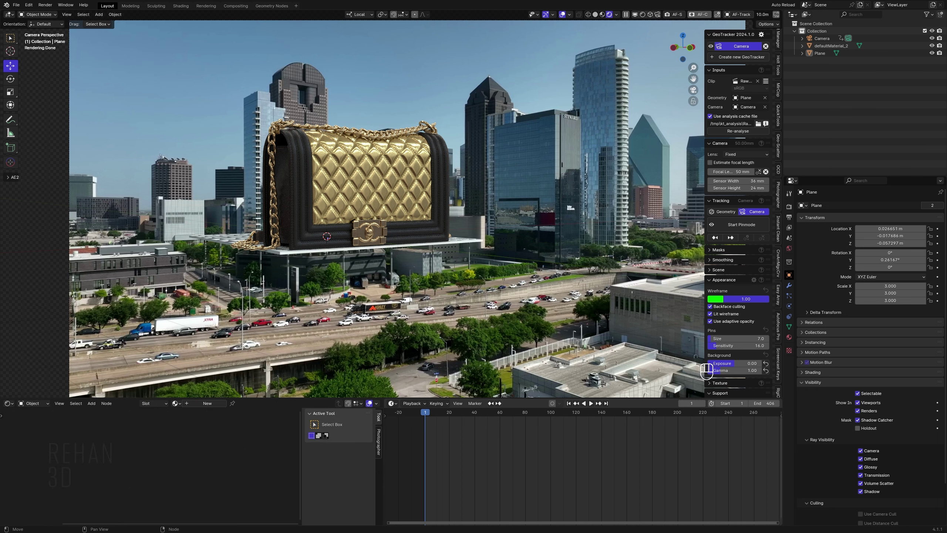
{"action": "left_click", "coordinate": [37, 403]}
{"action": "left_click", "coordinate": [41, 431]}
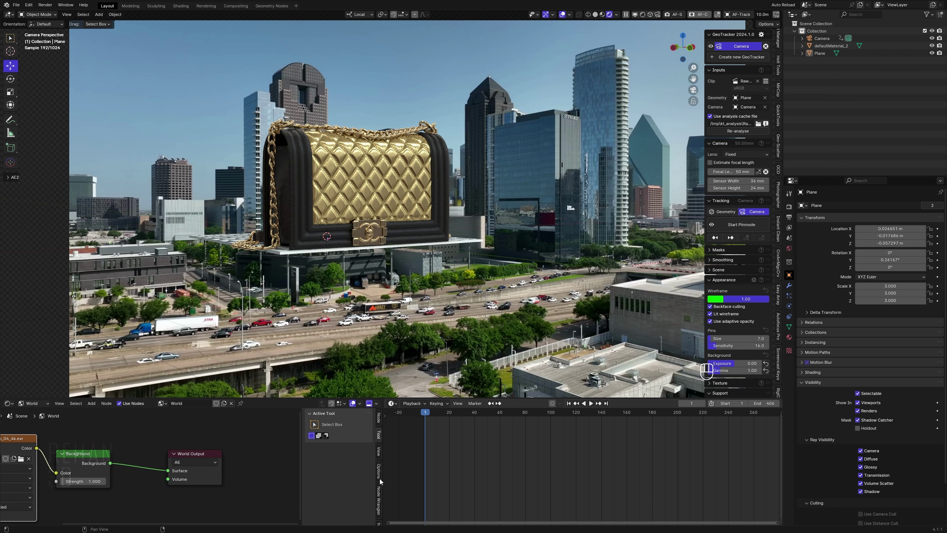
Step: Widen the Shader Editor area at the timeline's expense and make both taller by shrinking the 3D viewport
{"action": "left_click_drag", "start_coordinate": [383, 464], "coordinate": [432, 460]}
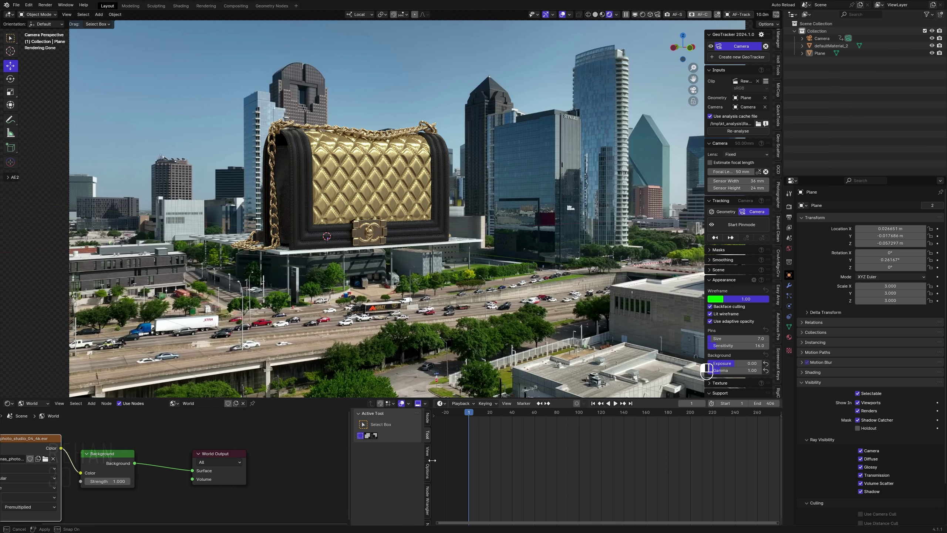
{"action": "left_click", "coordinate": [324, 397]}
{"action": "left_click_drag", "start_coordinate": [325, 399], "coordinate": [323, 345]}
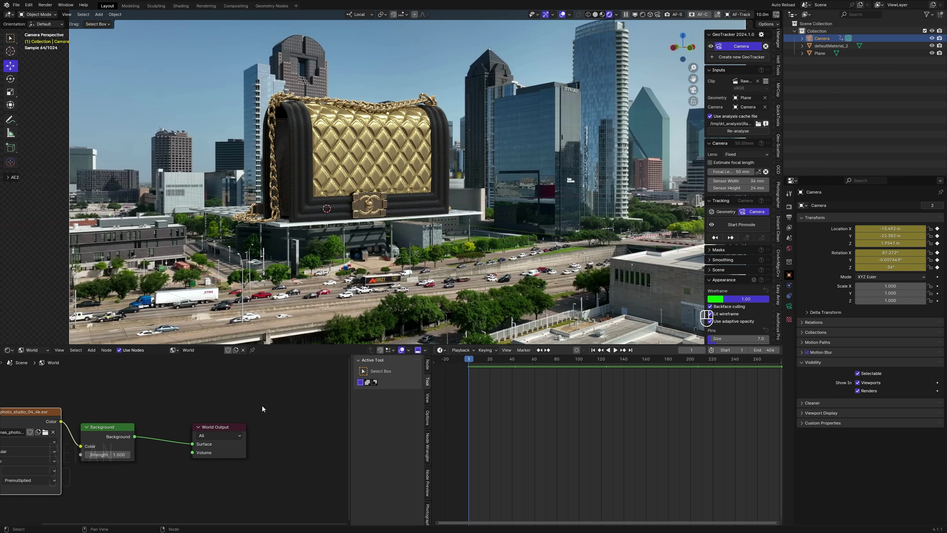
Step: Delete the christmas_photo_studio_04_4k.exr environment texture node from the World shader
{"action": "middle_click_drag", "start_coordinate": [204, 397], "coordinate": [306, 398]}
{"action": "scroll", "coordinate": [284, 400], "scroll_direction": "up", "scroll_amount": 1}
{"action": "middle_click_drag", "start_coordinate": [101, 397], "coordinate": [161, 388]}
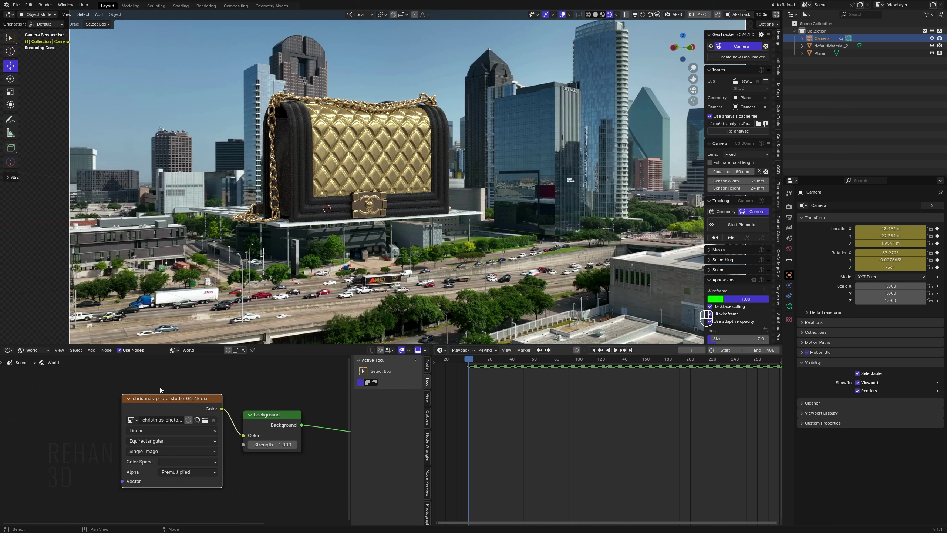
{"action": "key", "text": "Delete"}
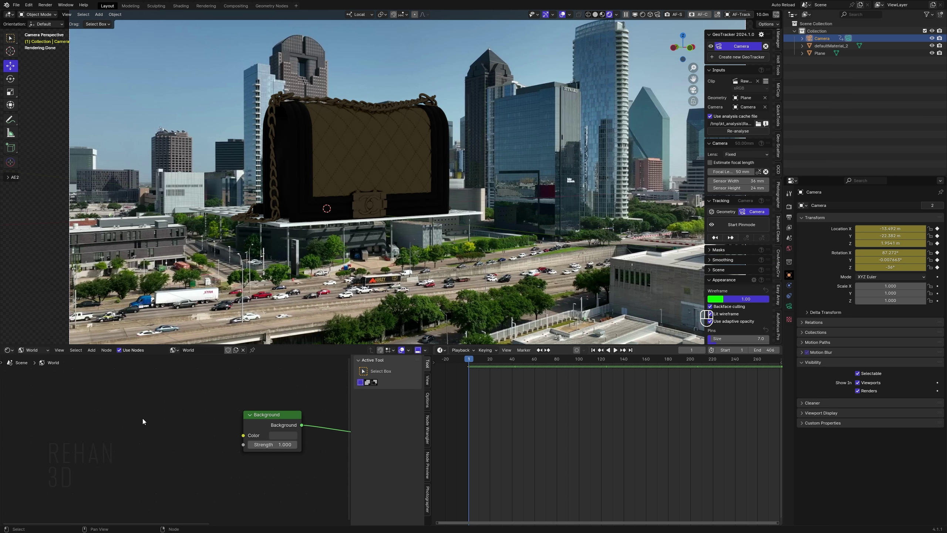
Step: Show the Asset Browser in place of the Shader Editor, search the Poly Haven library for urban_alley and select the matching HDRI
{"action": "left_click", "coordinate": [8, 350]}
{"action": "left_click", "coordinate": [240, 395]}
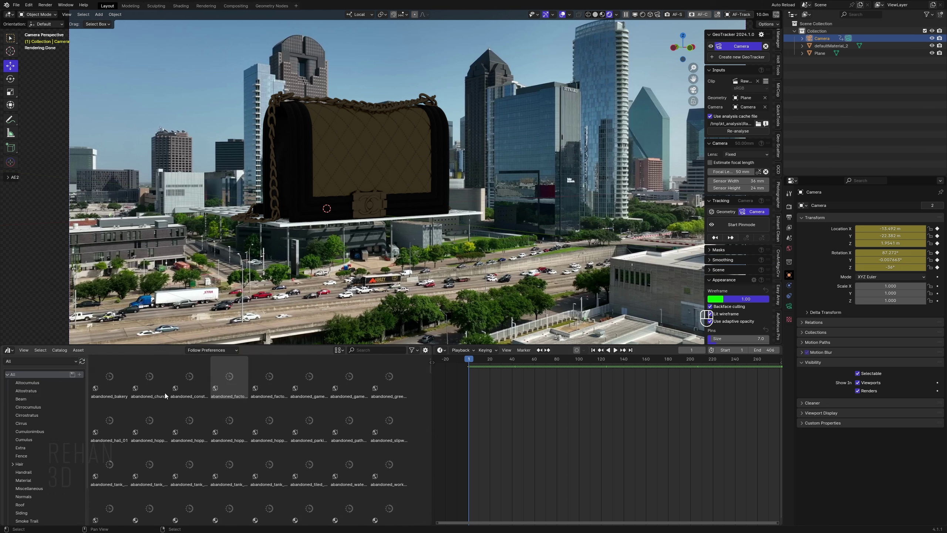
{"action": "left_click", "coordinate": [36, 361]}
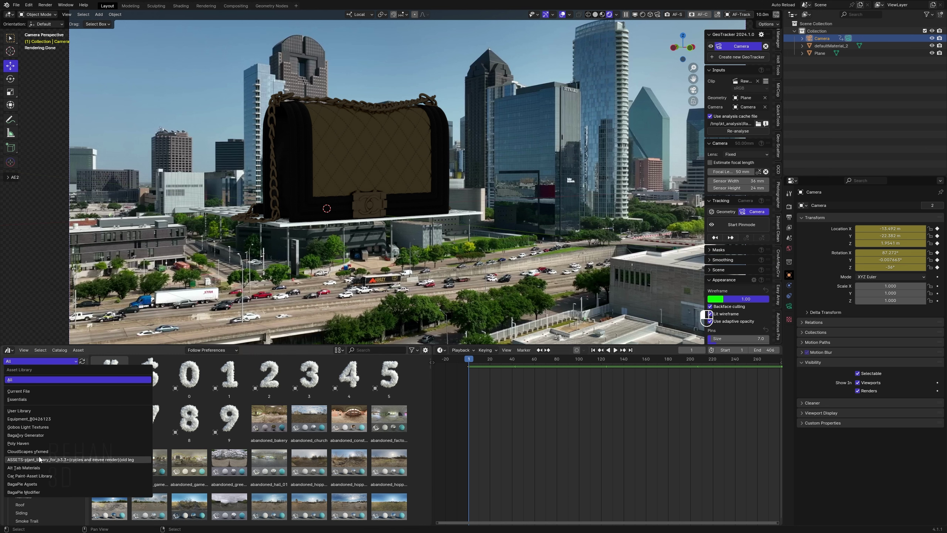
{"action": "left_click", "coordinate": [18, 443]}
{"action": "type", "text": "urban_alley"}
{"action": "key", "text": "Return"}
{"action": "left_click", "coordinate": [121, 385]}
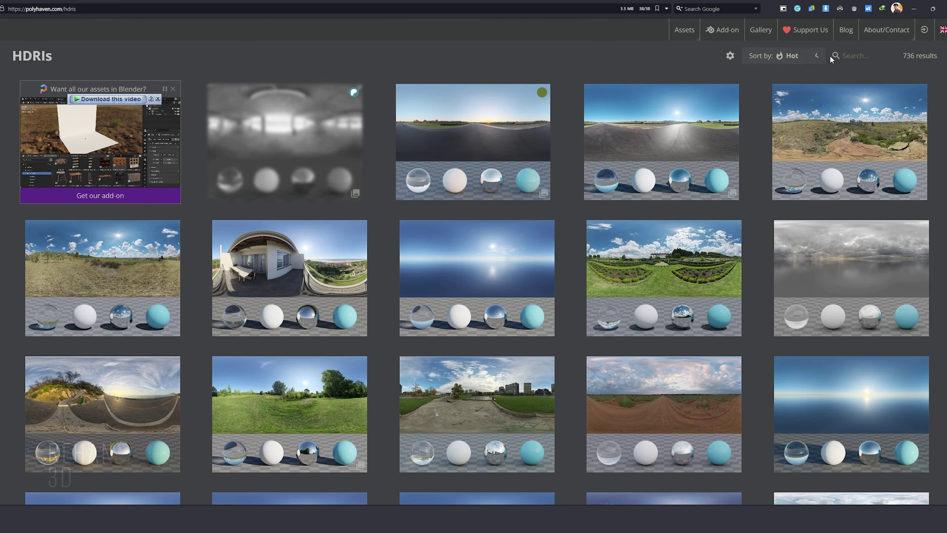
Step: In the web browser, search Poly Haven's HDRIs for urban_alley and open the Urban Alley 01 page
{"action": "left_click", "coordinate": [851, 56]}
{"action": "type", "text": "urban_alley"}
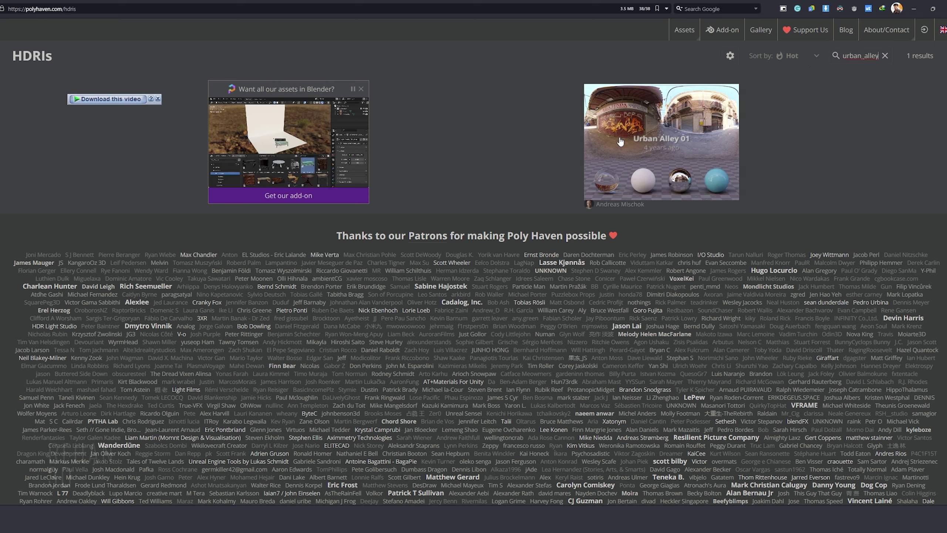
{"action": "left_click", "coordinate": [621, 139]}
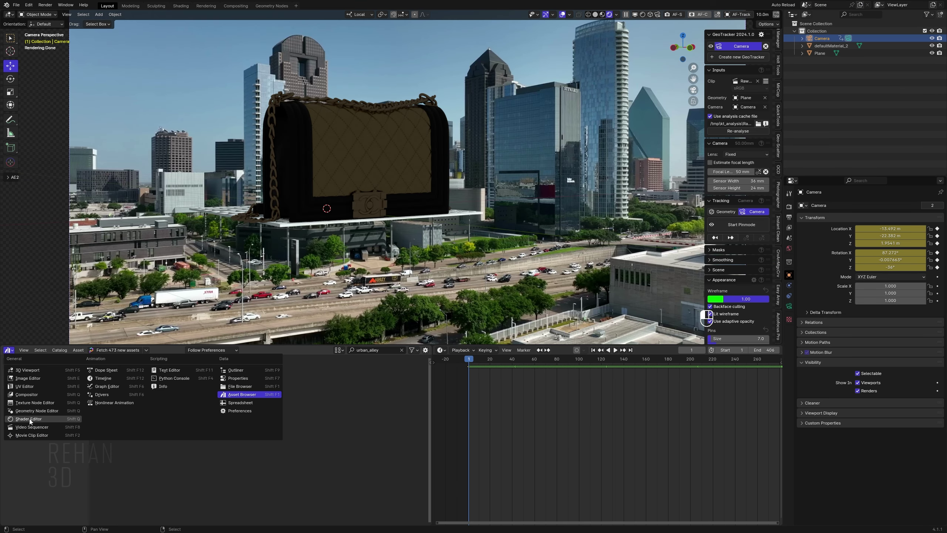
Step: Return to Blender's Shader Editor and add an Environment Texture node beside the World's Background node
{"action": "left_click", "coordinate": [29, 419]}
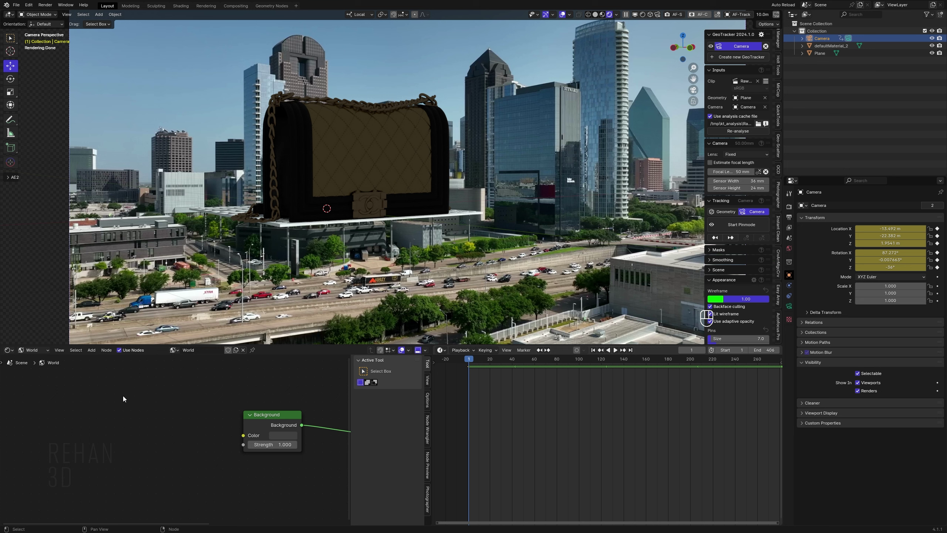
{"action": "key", "text": "shift+a"}
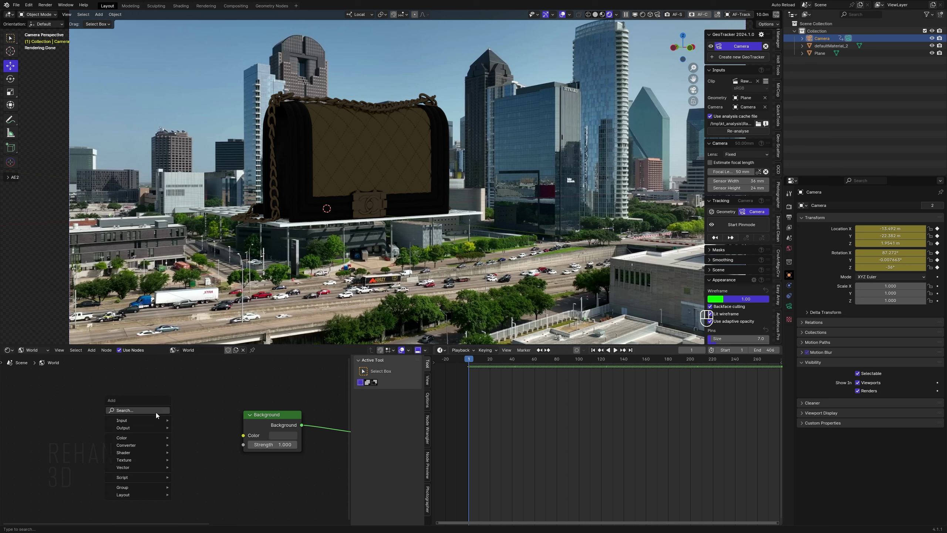
{"action": "type", "text": "ENV"}
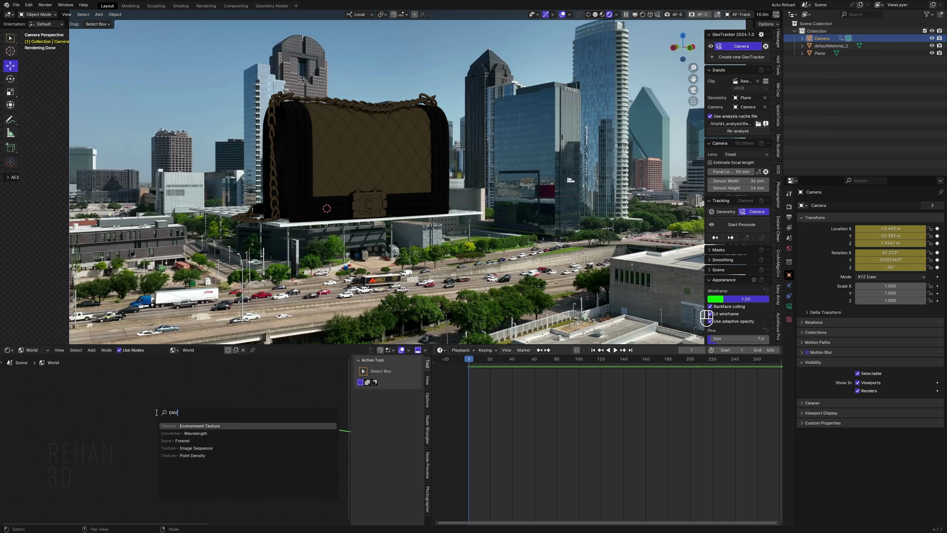
{"action": "key", "text": "Return"}
{"action": "left_click", "coordinate": [166, 430]}
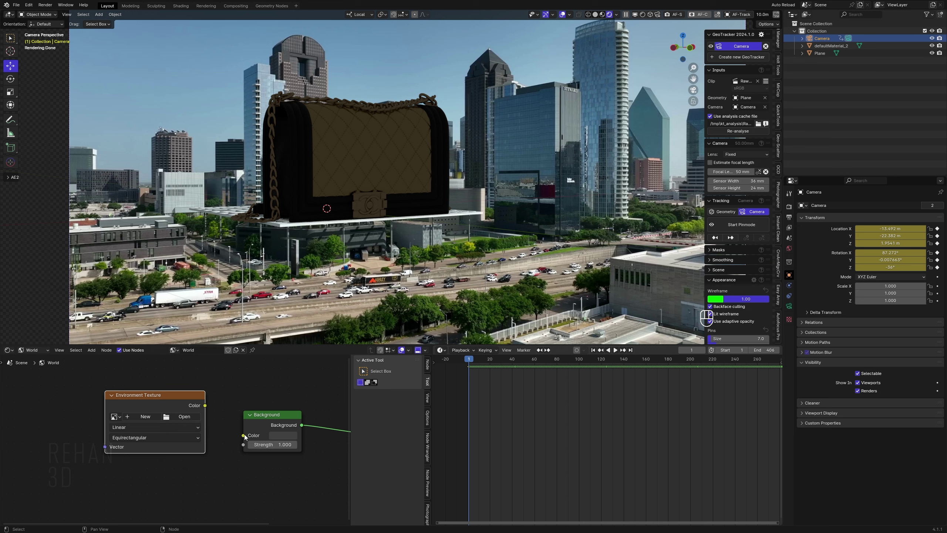
Step: Attach Texture Coordinate and Mapping nodes to the Environment Texture node using the Node Wrangler texture setup
{"action": "key", "text": "ctrl"}
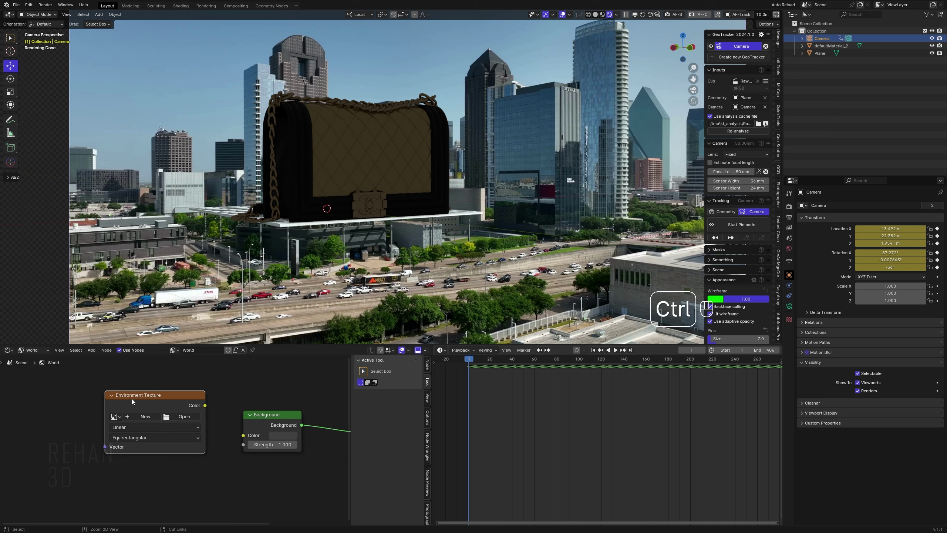
{"action": "key", "text": "ctrl+t"}
{"action": "scroll", "coordinate": [132, 402], "scroll_direction": "down", "scroll_amount": 3}
{"action": "middle_click_drag", "start_coordinate": [132, 402], "coordinate": [254, 384]}
{"action": "scroll", "coordinate": [212, 435], "scroll_direction": "up", "scroll_amount": 2}
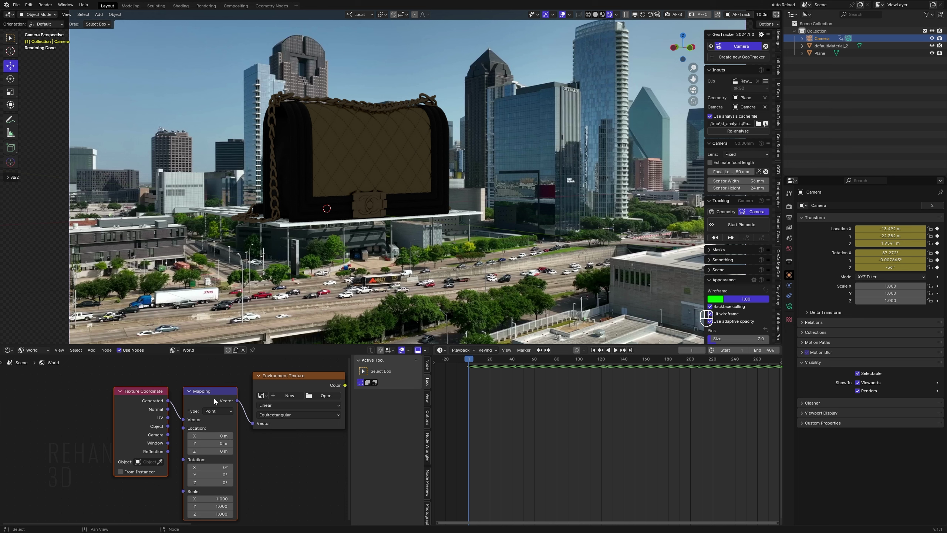
{"action": "key", "text": "shift+a"}
{"action": "type", "text": "MA"}
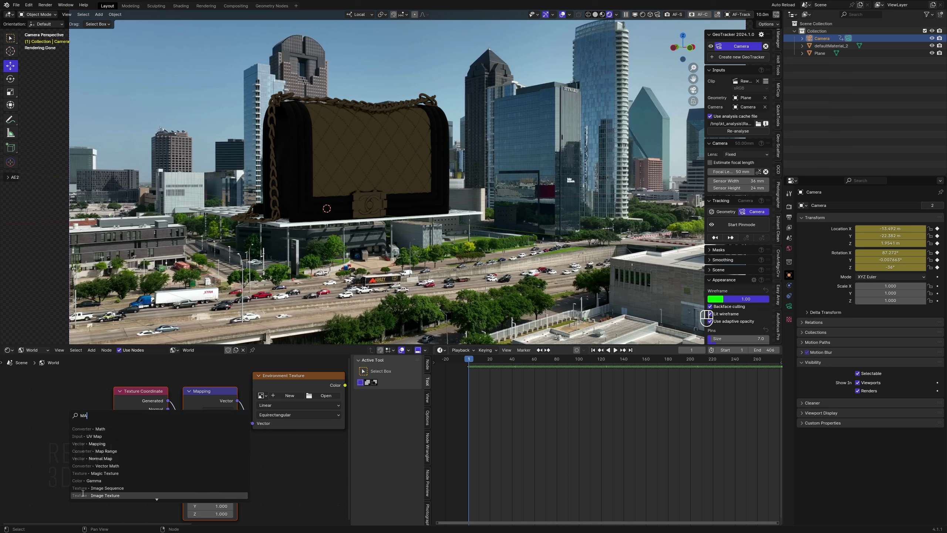
{"action": "key", "text": "Escape"}
Step: Delete the Texture Coordinate, Mapping and Environment Texture nodes, keeping the Background node
{"action": "scroll", "coordinate": [37, 420], "scroll_direction": "down", "scroll_amount": 3}
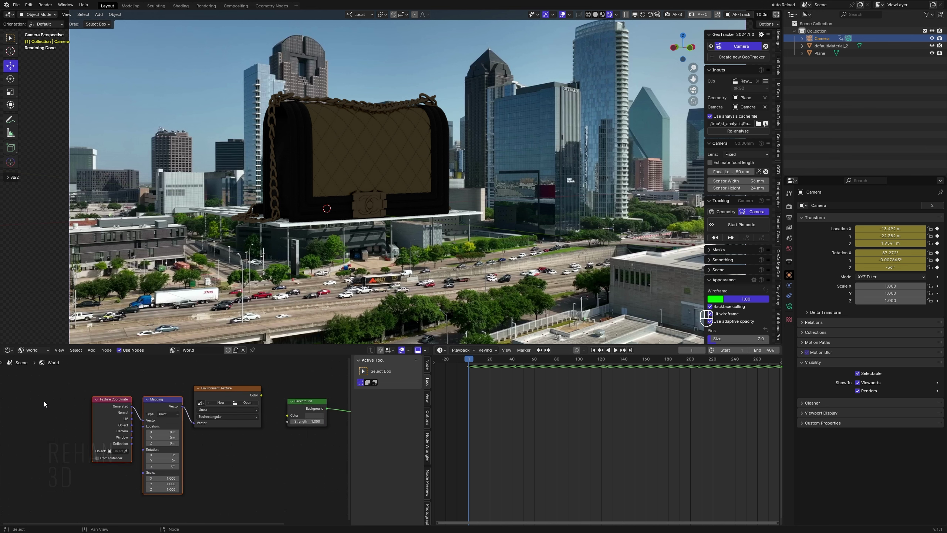
{"action": "left_click_drag", "start_coordinate": [45, 390], "coordinate": [249, 498]}
{"action": "key", "text": "Delete"}
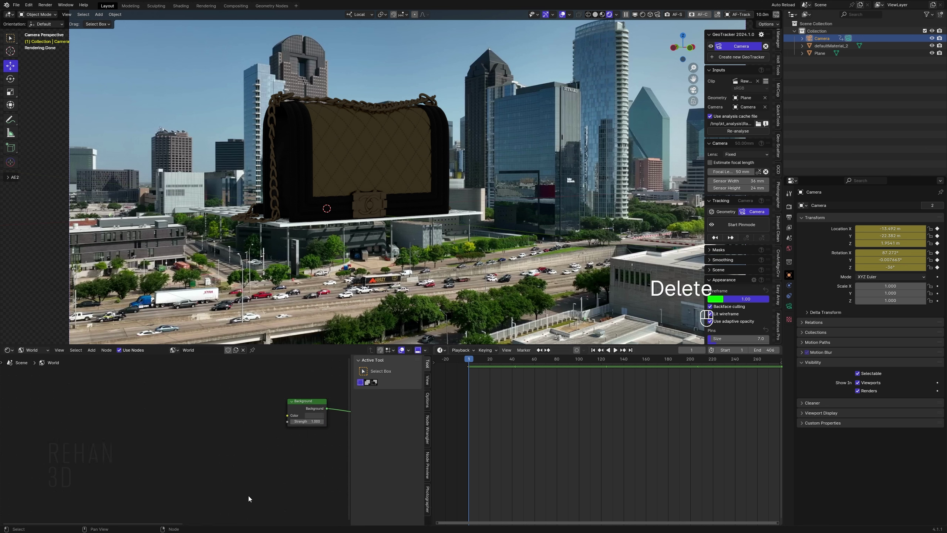
Step: Open the editor type choices for the area showing the World nodes
{"action": "left_click", "coordinate": [8, 350]}
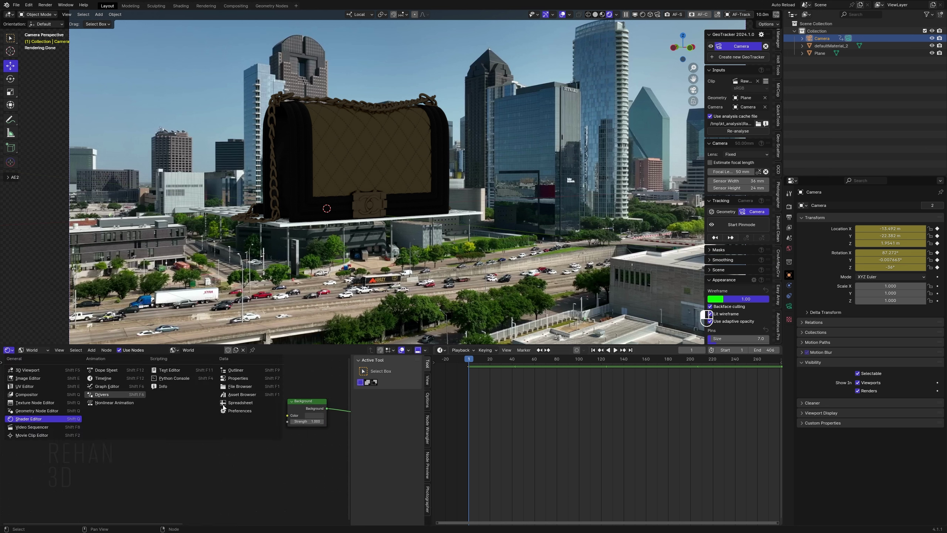
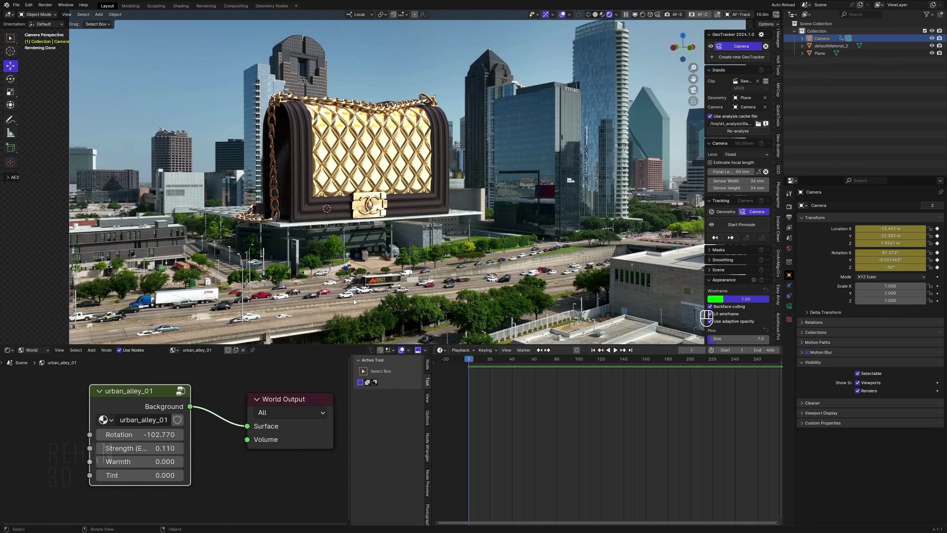
Step: Set the strength of the urban_alley_01 World environment to 0.220, comparing the purse's lighting with the city footage
{"action": "scroll", "coordinate": [324, 299], "scroll_direction": "up", "scroll_amount": 3}
{"action": "middle_click_drag", "start_coordinate": [325, 299], "coordinate": [405, 212], "text": "shift"}
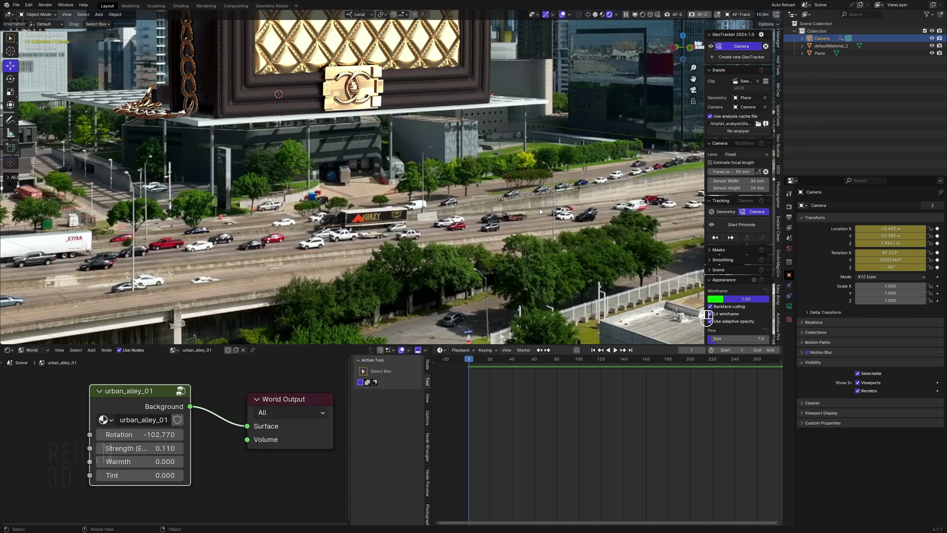
{"action": "scroll", "coordinate": [484, 149], "scroll_direction": "down", "scroll_amount": 2}
{"action": "middle_click_drag", "start_coordinate": [443, 157], "coordinate": [427, 212], "text": "shift"}
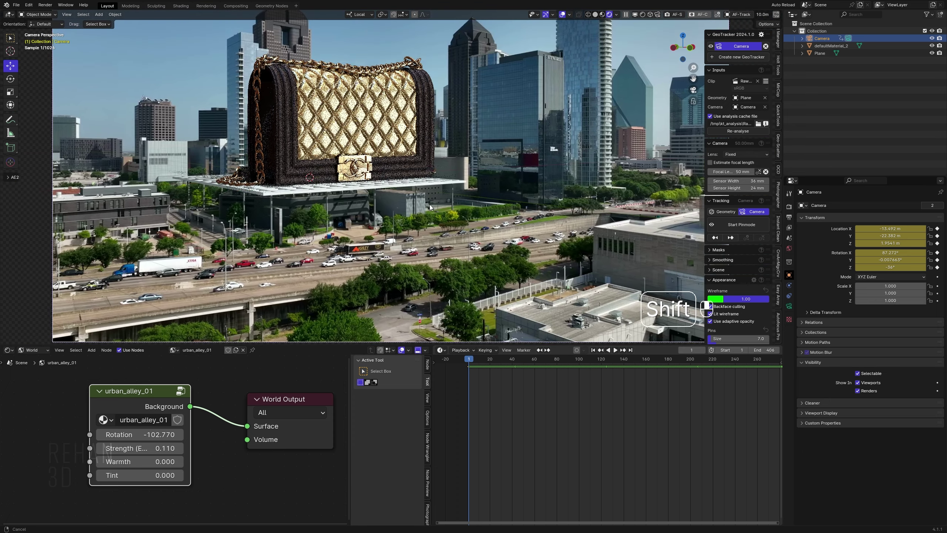
{"action": "scroll", "coordinate": [416, 167], "scroll_direction": "down", "scroll_amount": 1}
{"action": "left_click", "coordinate": [148, 448]}
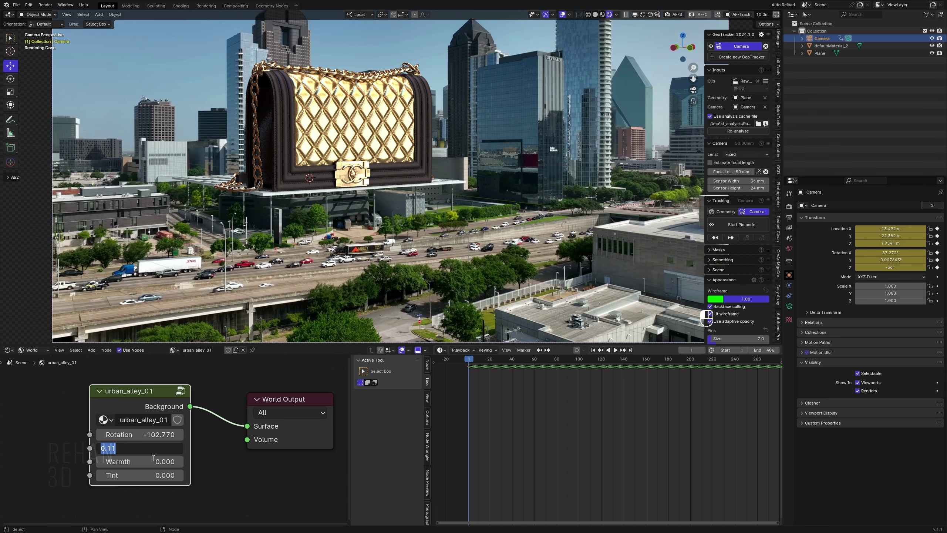
{"action": "left_click", "coordinate": [209, 464]}
{"action": "left_click_drag", "start_coordinate": [157, 448], "coordinate": [189, 448], "text": "shift"}
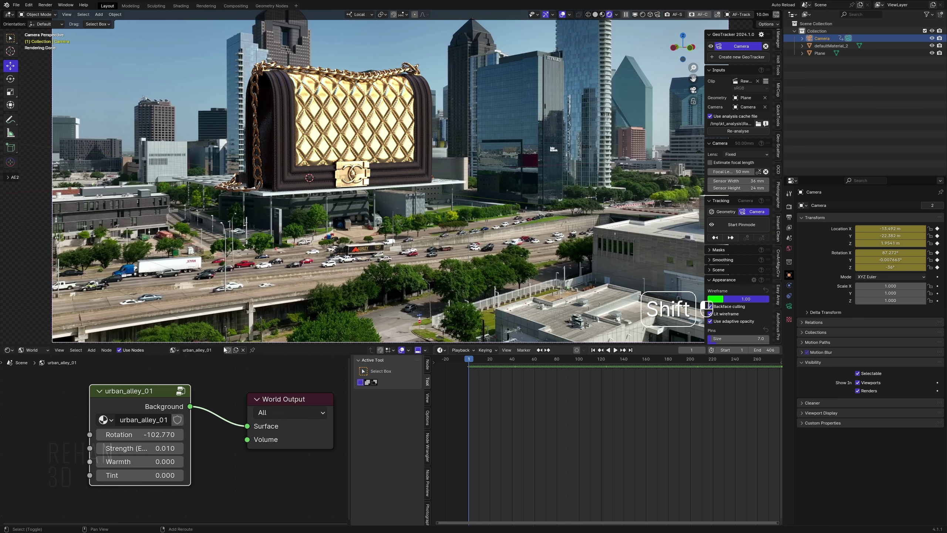
{"action": "scroll", "coordinate": [538, 161], "scroll_direction": "down", "scroll_amount": 2}
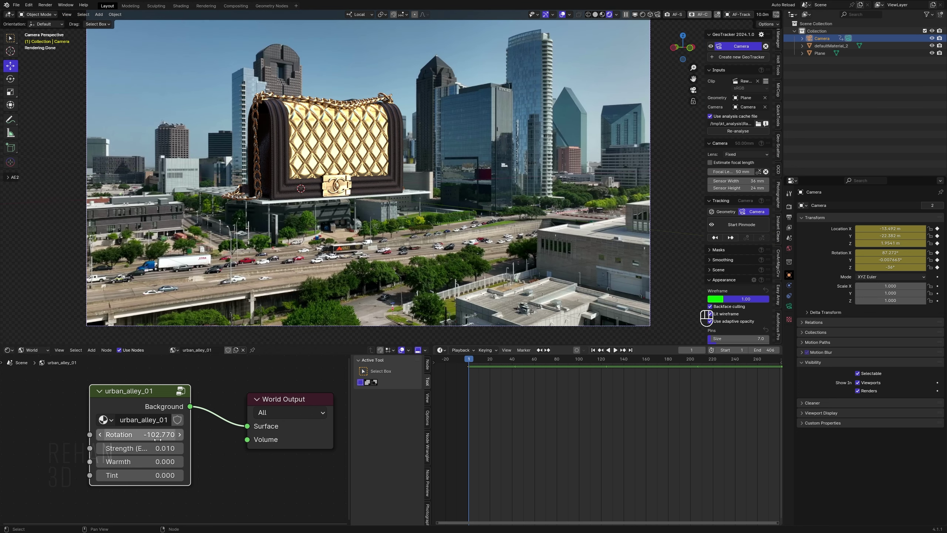
{"action": "mouse_move", "coordinate": [142, 448]}
{"action": "left_mouse_down", "text": "shift"}
{"action": "mouse_move", "coordinate": [131, 448]}
{"action": "mouse_move", "coordinate": [179, 448]}
{"action": "mouse_move", "coordinate": [149, 448]}
{"action": "left_mouse_up", "text": "shift"}
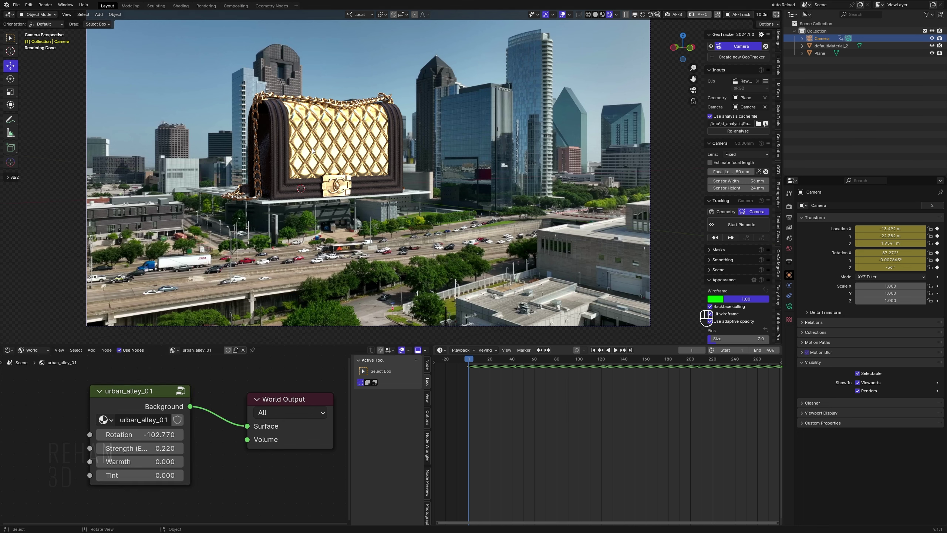
Step: Enlarge the viewport and timeline areas and play the animation to check how the purse follows the footage
{"action": "scroll", "coordinate": [311, 334], "scroll_direction": "down", "scroll_amount": 1}
{"action": "middle_click_drag", "start_coordinate": [311, 334], "coordinate": [299, 338], "text": "shift"}
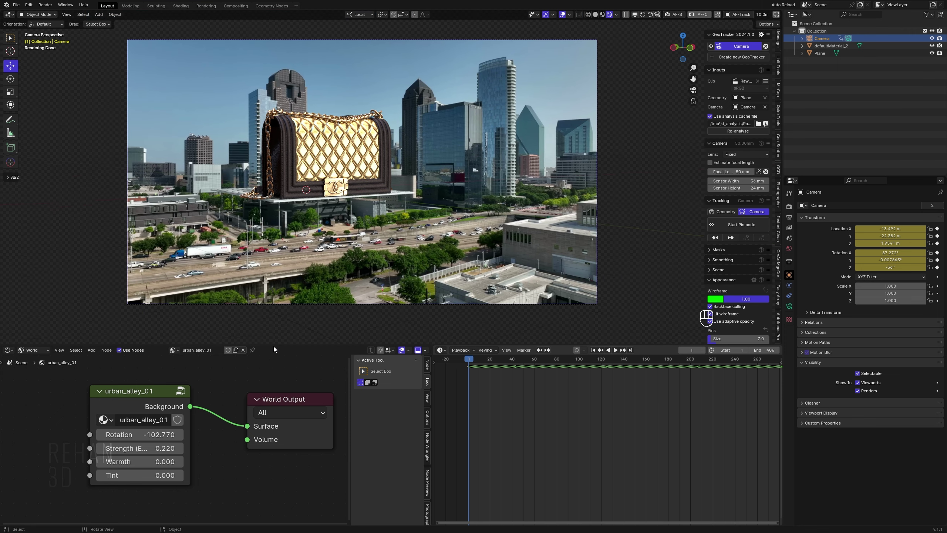
{"action": "left_click_drag", "start_coordinate": [274, 346], "coordinate": [274, 375]}
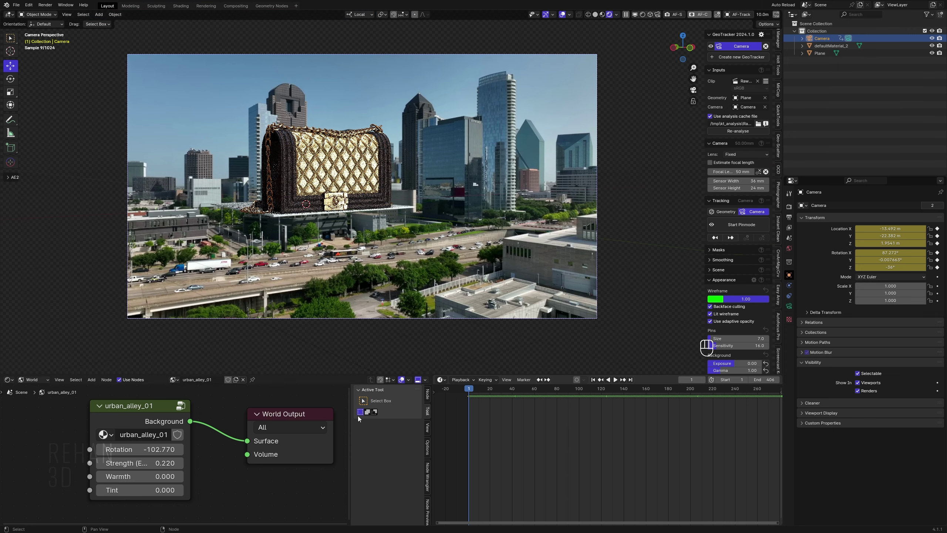
{"action": "left_click_drag", "start_coordinate": [433, 451], "coordinate": [74, 440]}
{"action": "scroll", "coordinate": [233, 447], "scroll_direction": "down", "scroll_amount": 10}
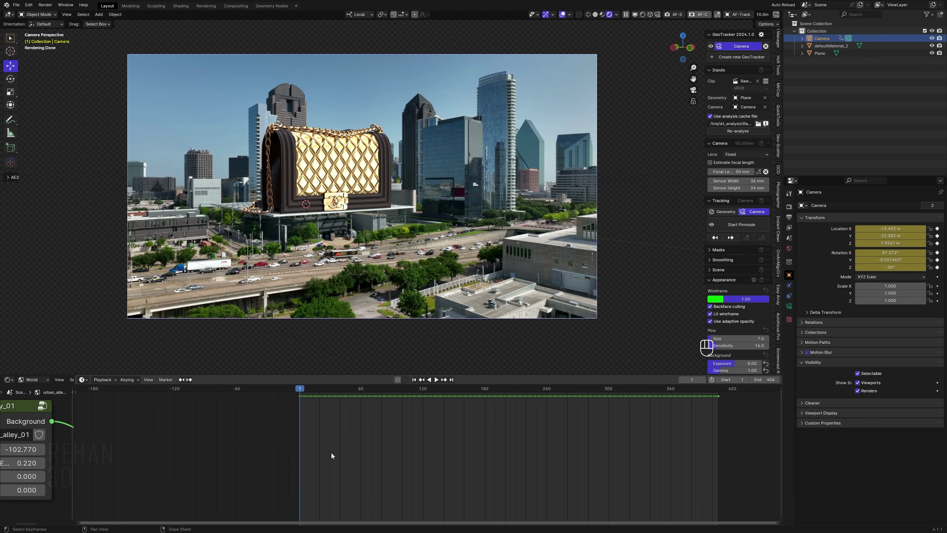
{"action": "middle_click_drag", "start_coordinate": [328, 457], "coordinate": [264, 451]}
{"action": "key", "text": "shift+space"}
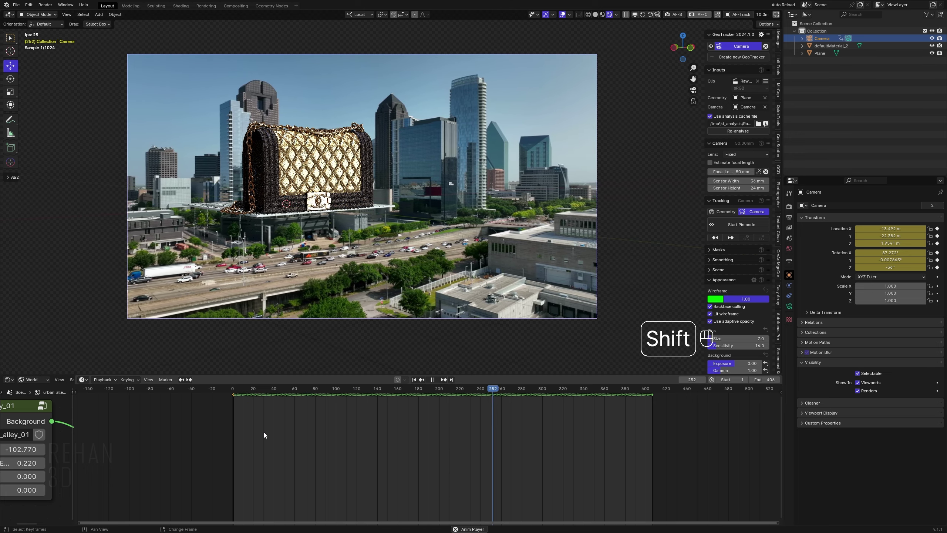
{"action": "key", "text": "shift+space"}
Step: Review the render and output settings and check the raw video's frame rate in its file details
{"action": "left_click", "coordinate": [790, 207]}
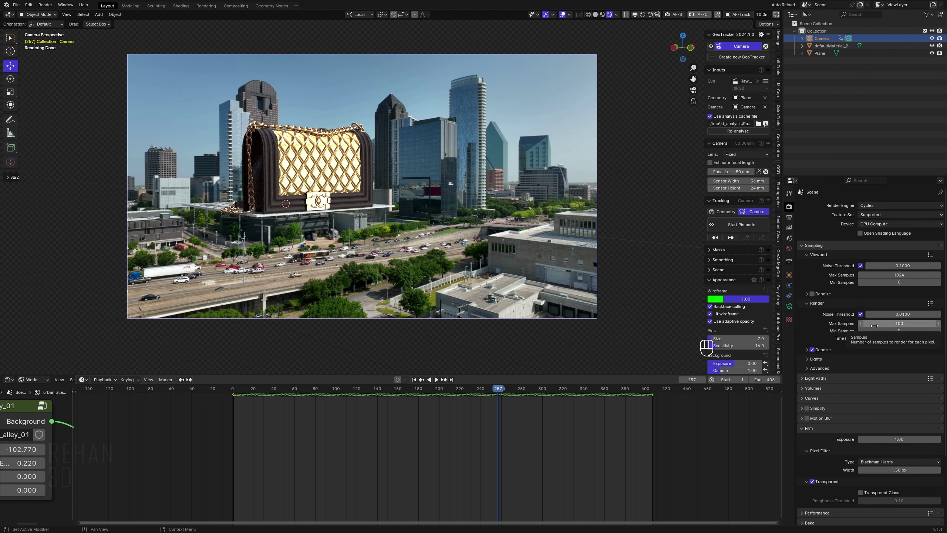
{"action": "left_click", "coordinate": [789, 217]}
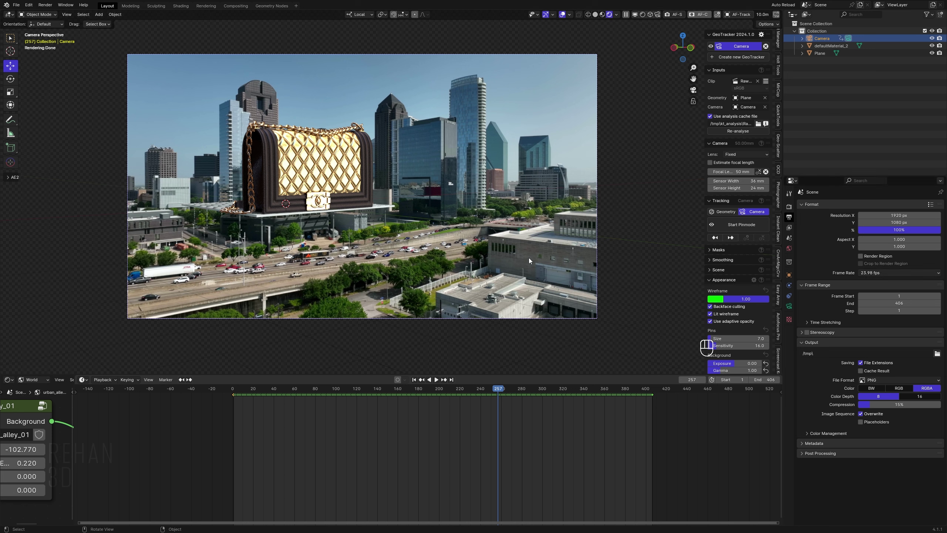
{"action": "key", "text": "alt+Tab"}
{"action": "left_click", "coordinate": [523, 221]}
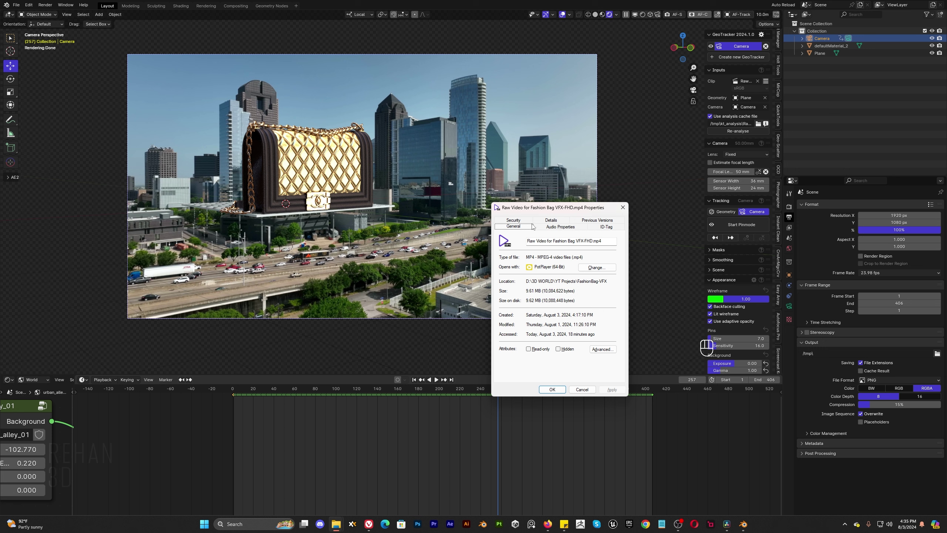
{"action": "left_click", "coordinate": [557, 221]}
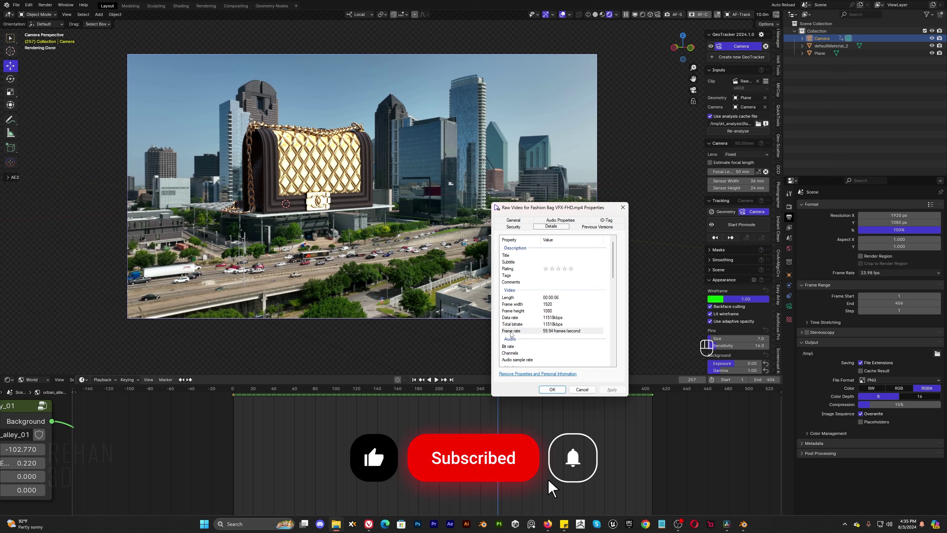
{"action": "left_click", "coordinate": [552, 332]}
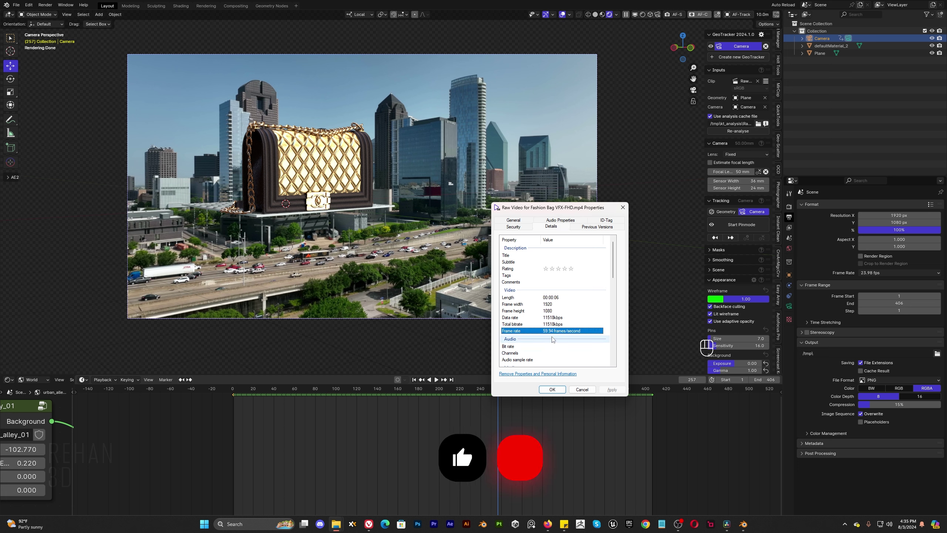
Step: Set the output frame rate to 59.94 fps and keep PNG as the format with a 16-bit color depth
{"action": "left_click", "coordinate": [889, 276]}
{"action": "left_click", "coordinate": [876, 323]}
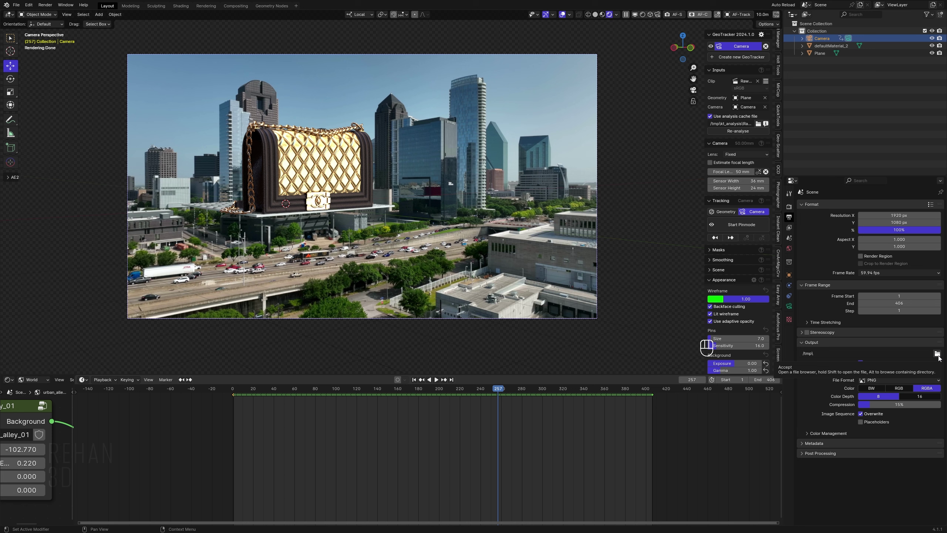
{"action": "left_click", "coordinate": [912, 380]}
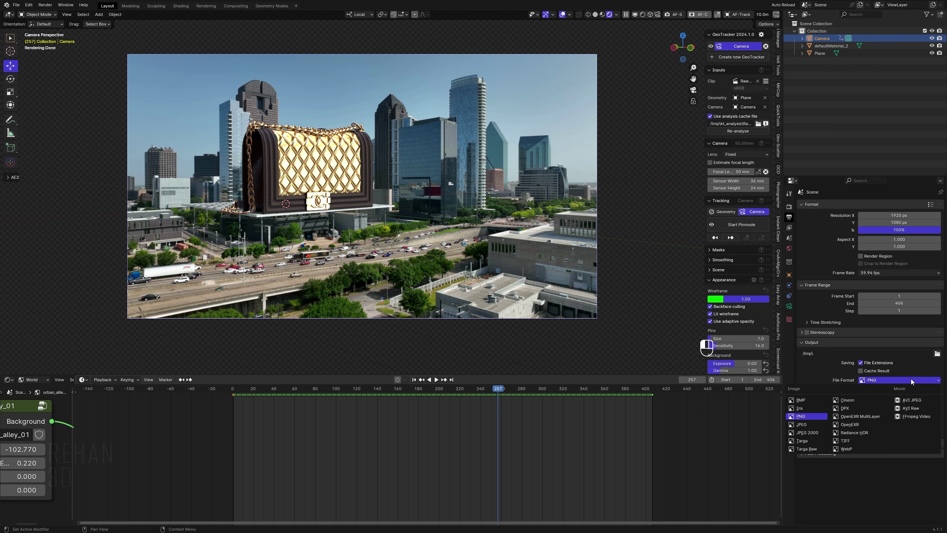
{"action": "left_click", "coordinate": [911, 379]}
{"action": "left_click", "coordinate": [919, 397]}
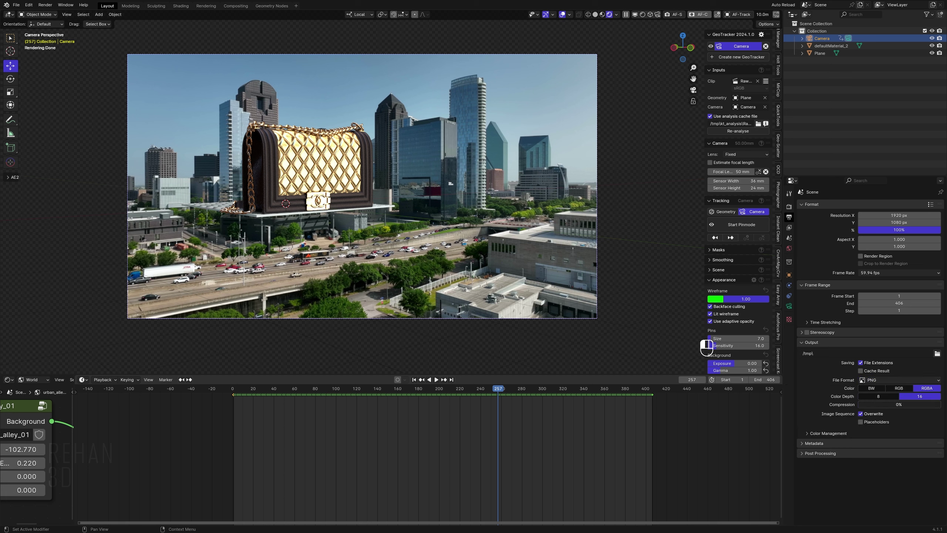
Step: Review the Cycles render sampling settings and open the render commands
{"action": "left_click", "coordinate": [789, 206]}
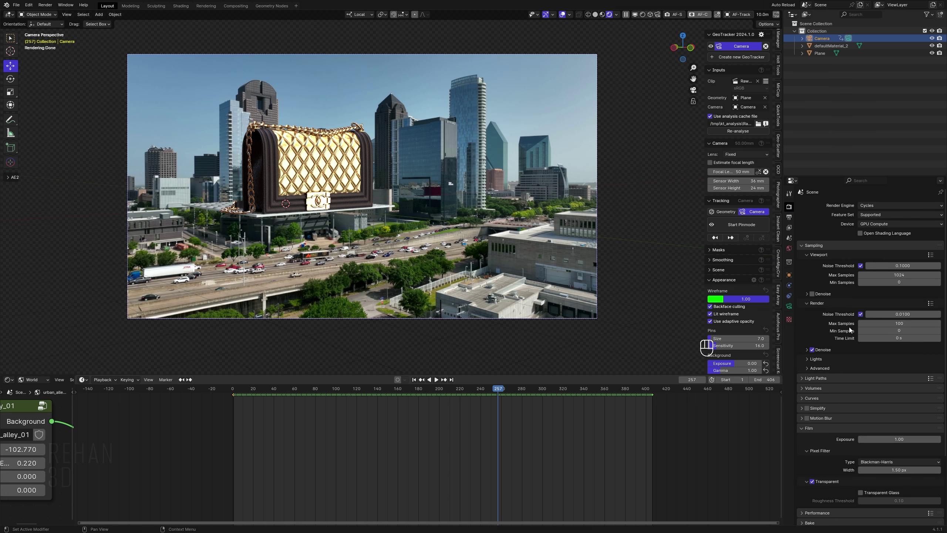
{"action": "left_click", "coordinate": [48, 7]}
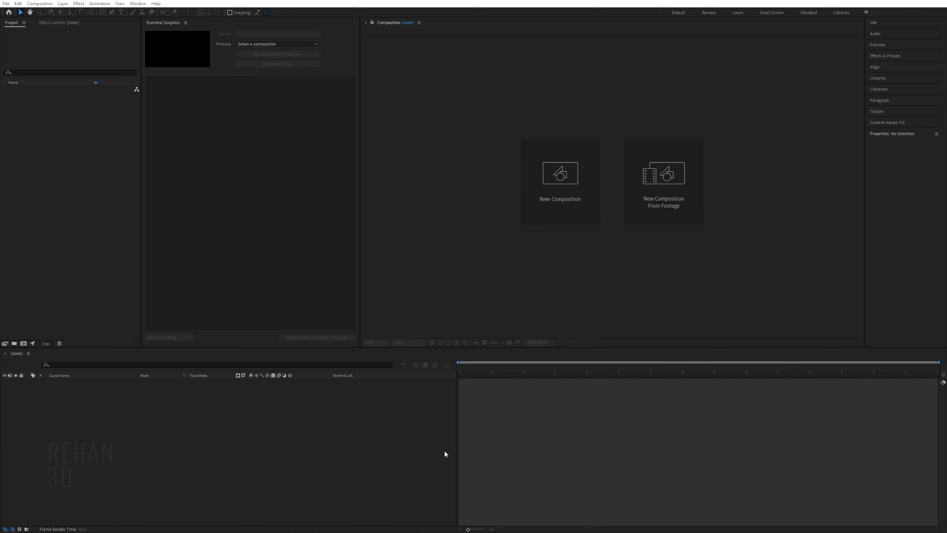
Step: In After Effects, import Raw Video for Fashion Bag VFX-FHD.mp4 as footage with a composition created from it
{"action": "double_click", "coordinate": [30, 145]}
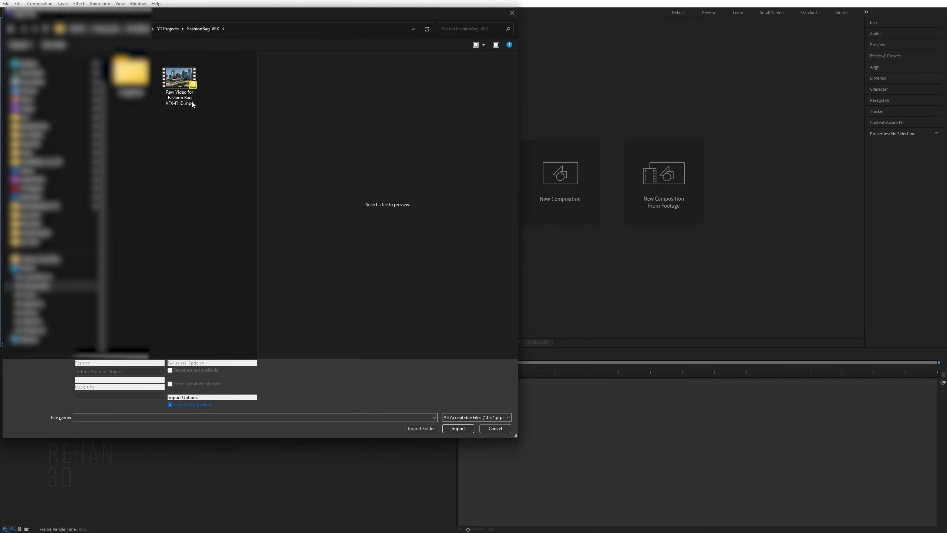
{"action": "left_click", "coordinate": [180, 80]}
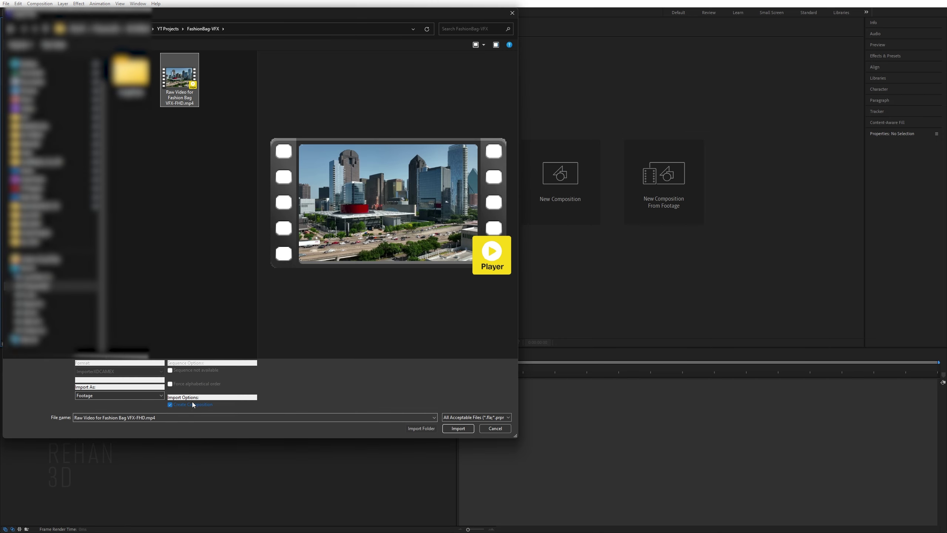
{"action": "left_click", "coordinate": [457, 429]}
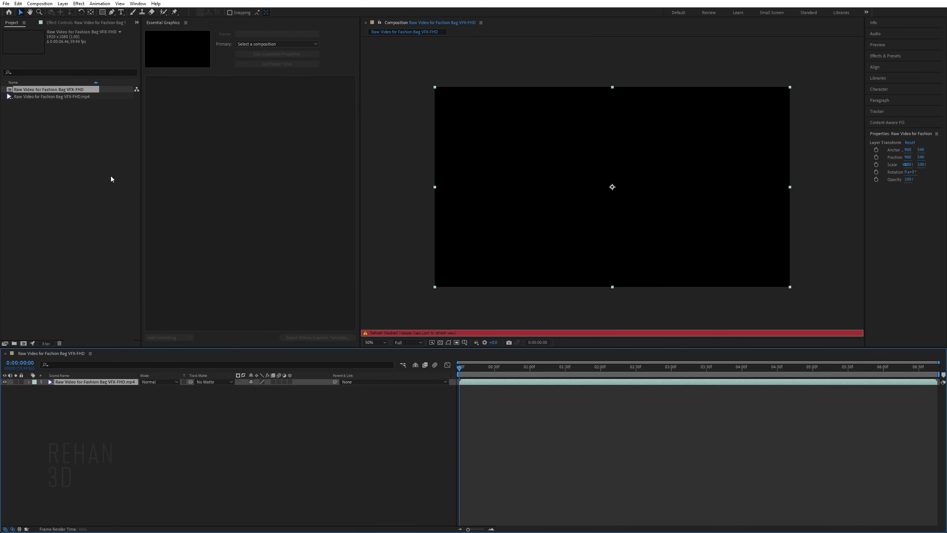
Step: Re-enable the composition's view refresh and scrub through the first second of the drone footage
{"action": "key", "text": "Caps_Lock"}
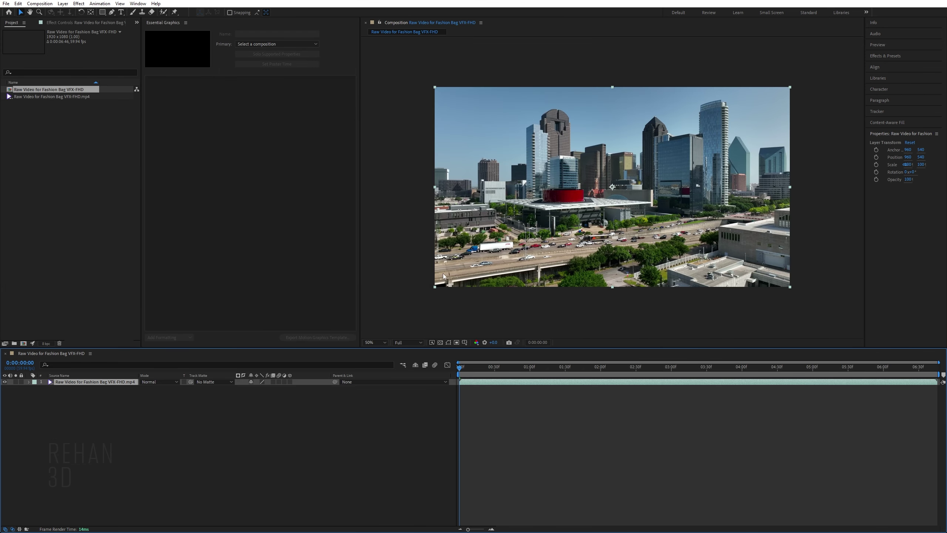
{"action": "left_click", "coordinate": [495, 375]}
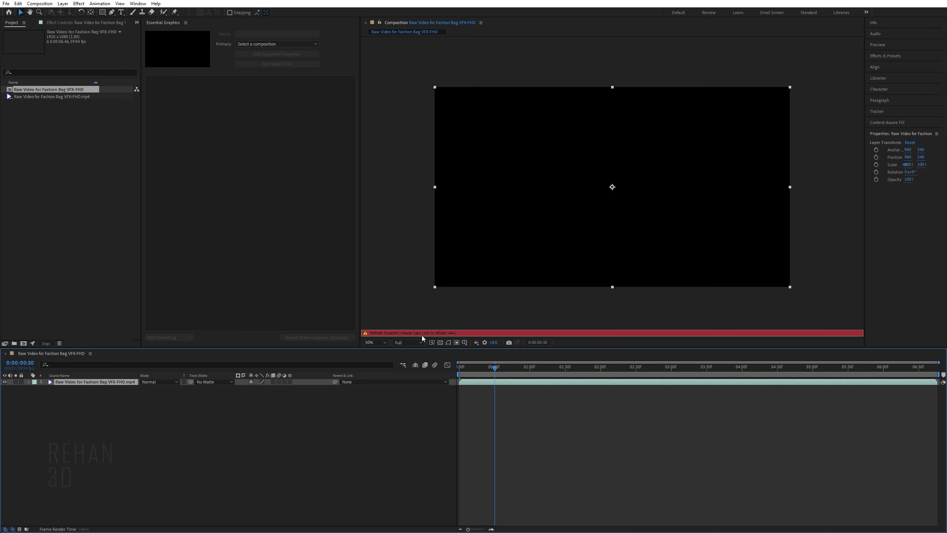
{"action": "key", "text": "Caps_Lock"}
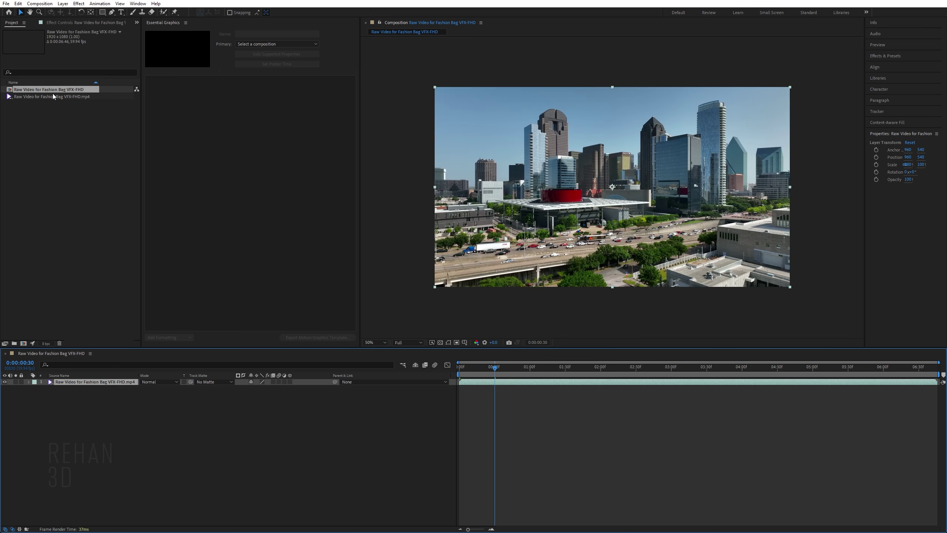
{"action": "left_click_drag", "start_coordinate": [493, 370], "coordinate": [509, 403]}
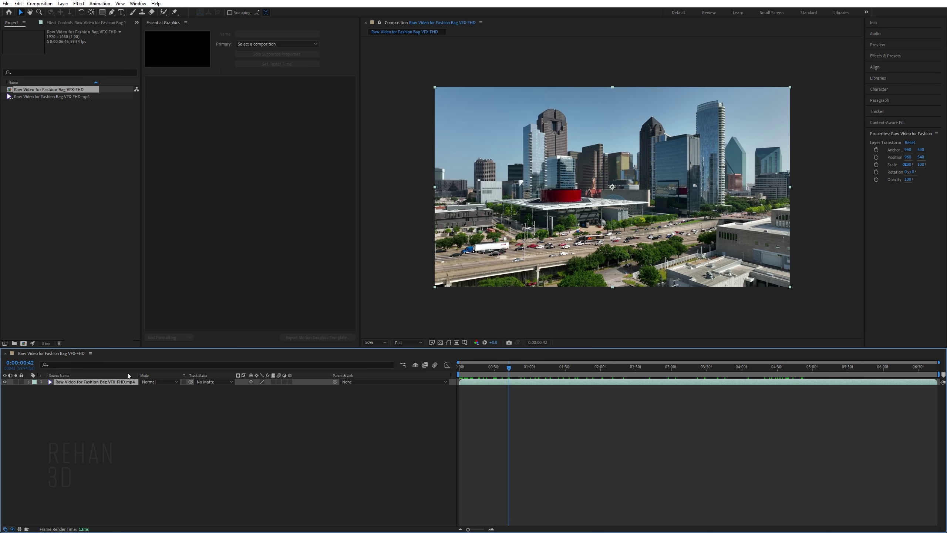
Step: Check the frame rate of the raw video composition in its Composition Settings
{"action": "right_click", "coordinate": [77, 90]}
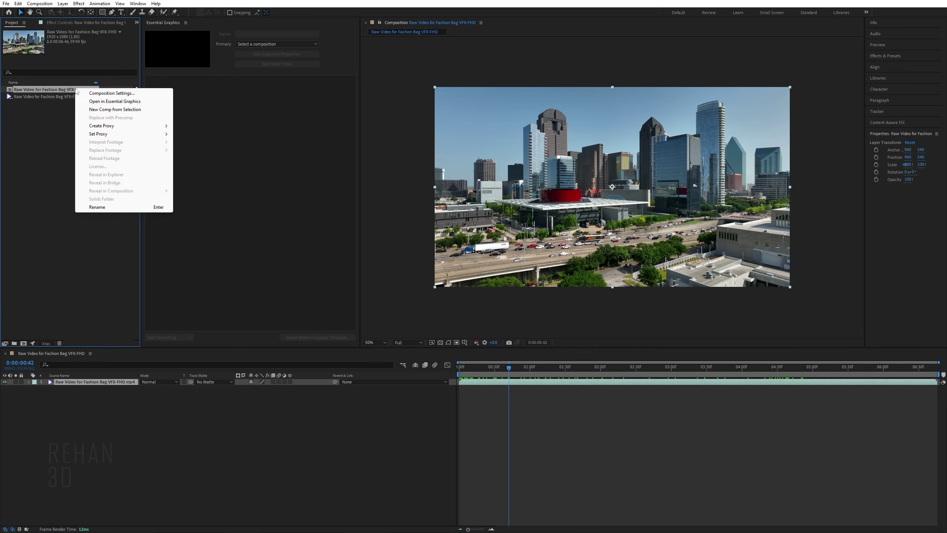
{"action": "left_click", "coordinate": [102, 94]}
{"action": "left_click", "coordinate": [429, 331]}
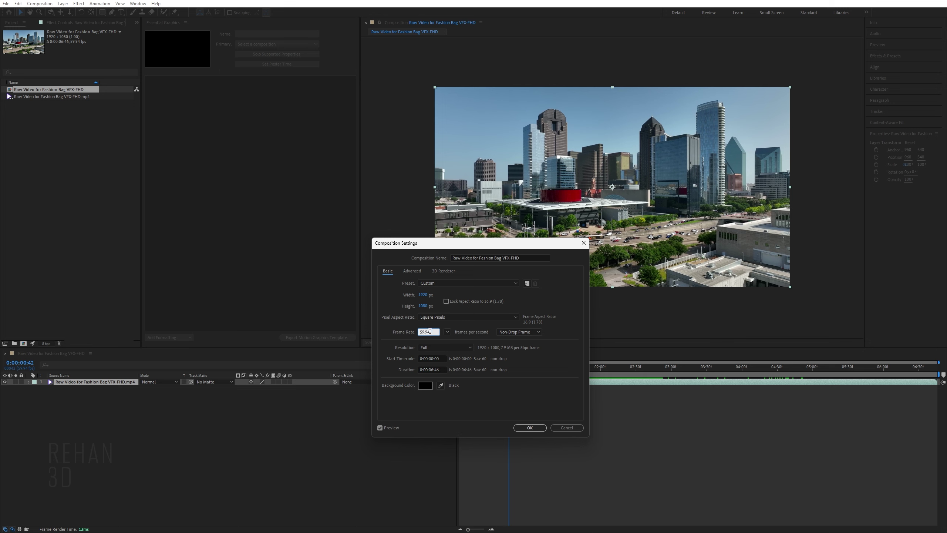
{"action": "left_click", "coordinate": [527, 428]}
Step: Import the rendered purse frames starting at 0001.png as a PNG sequence and place it above the raw video layer
{"action": "left_click", "coordinate": [38, 181]}
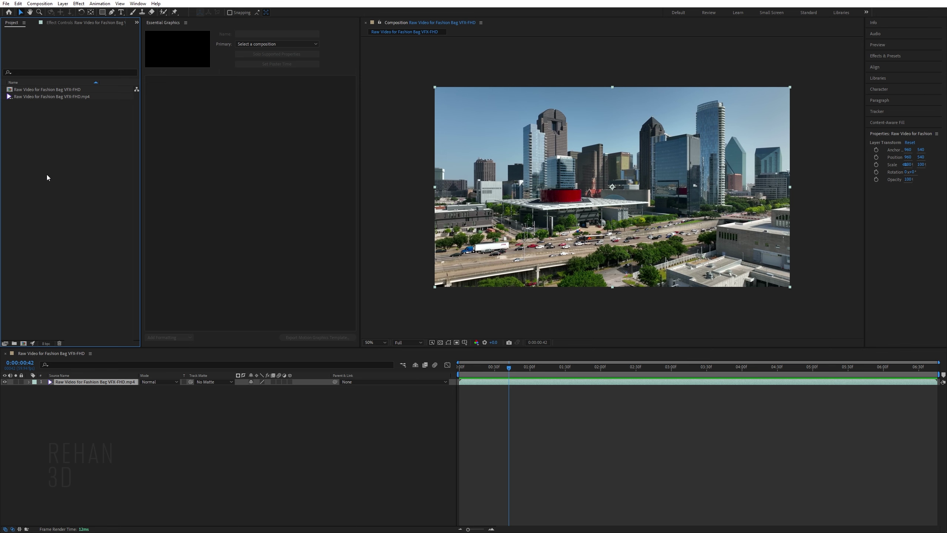
{"action": "double_click", "coordinate": [47, 174]}
{"action": "left_click", "coordinate": [149, 66]}
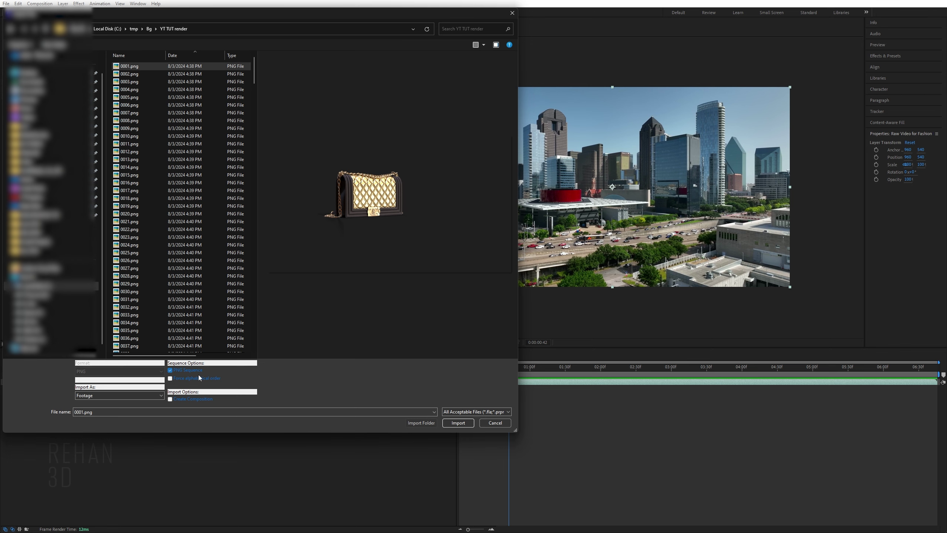
{"action": "left_click", "coordinate": [458, 423]}
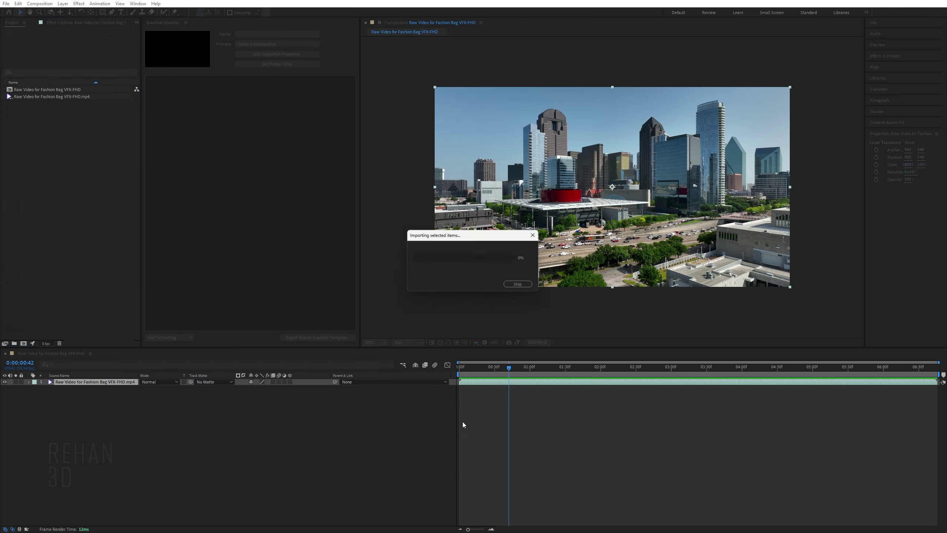
{"action": "left_click_drag", "start_coordinate": [55, 88], "coordinate": [89, 384]}
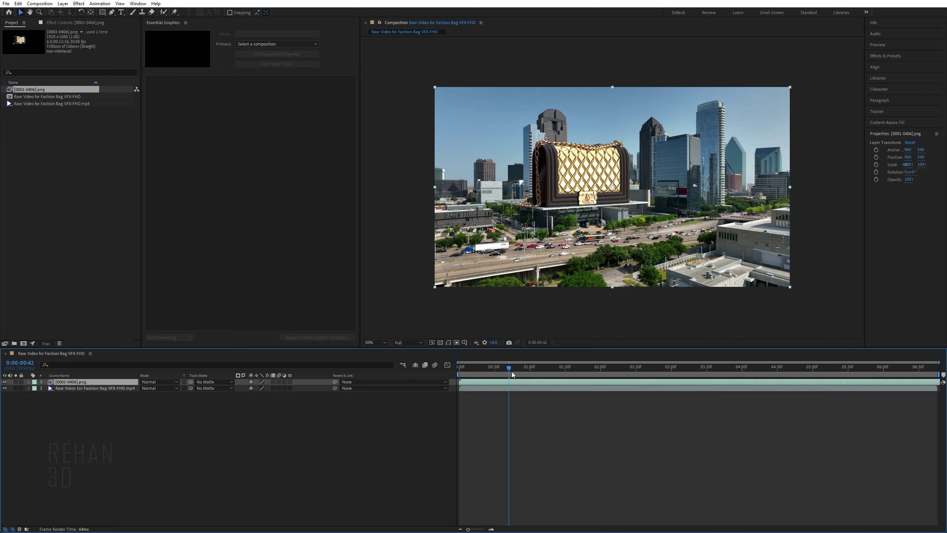
{"action": "left_click_drag", "start_coordinate": [483, 367], "coordinate": [523, 385]}
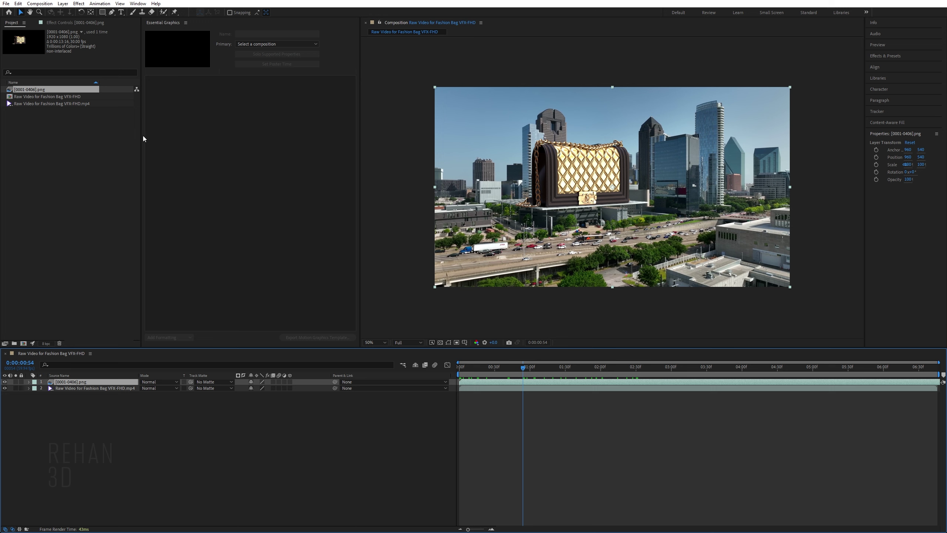
Step: Widen the Project panel and show the Frame Rate column for the project items
{"action": "left_click_drag", "start_coordinate": [142, 138], "coordinate": [225, 138]}
{"action": "right_click", "coordinate": [82, 80]}
{"action": "mouse_move", "coordinate": [101, 108]}
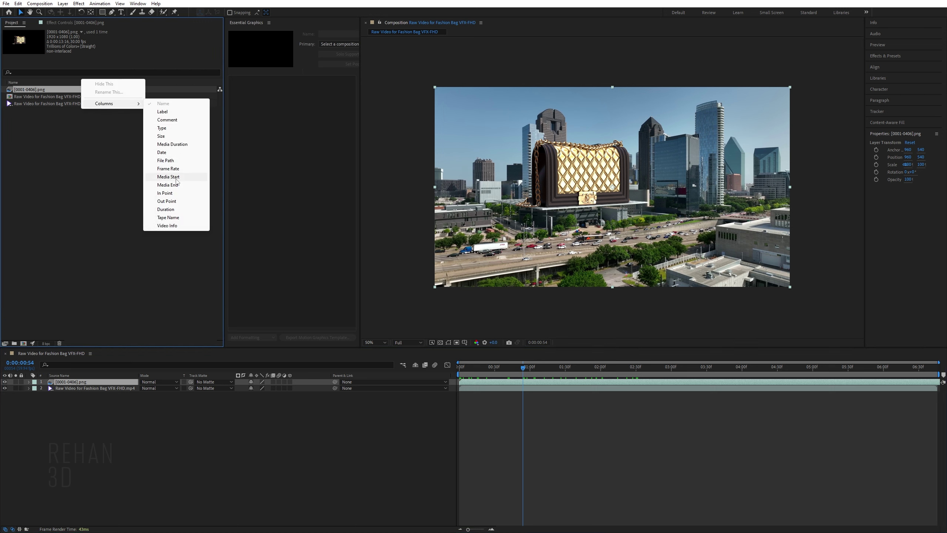
{"action": "left_click", "coordinate": [168, 168]}
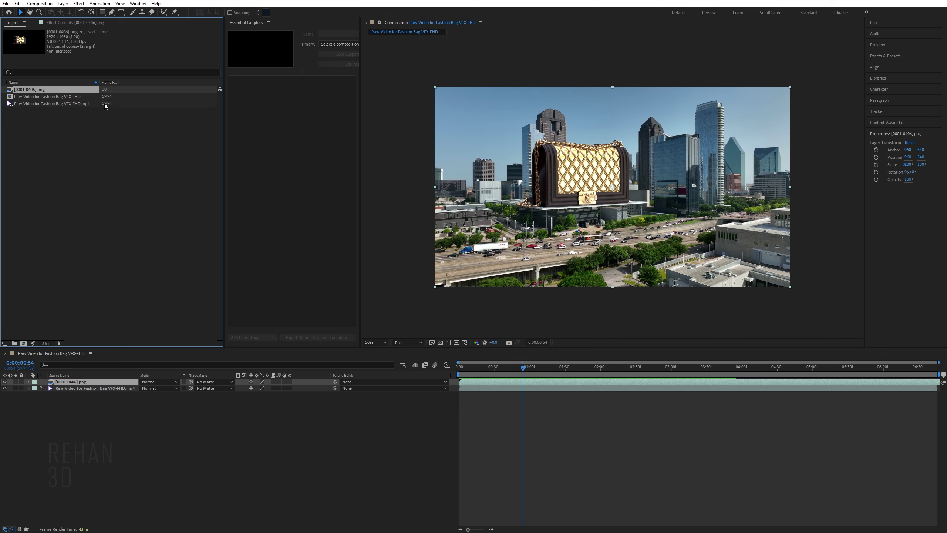
Step: Interpret the purse PNG sequence footage at 59.94 frames per second
{"action": "right_click", "coordinate": [82, 89]}
{"action": "right_click", "coordinate": [44, 88]}
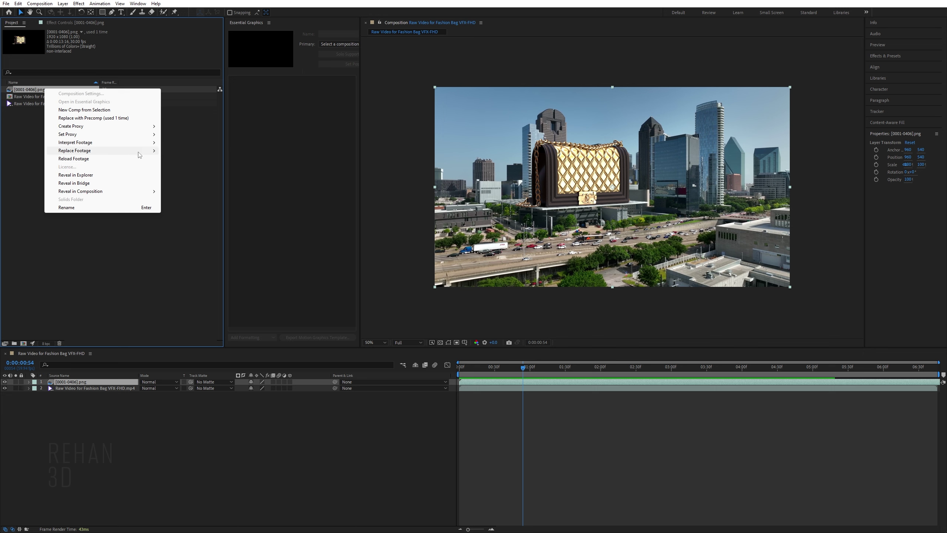
{"action": "mouse_move", "coordinate": [142, 143]}
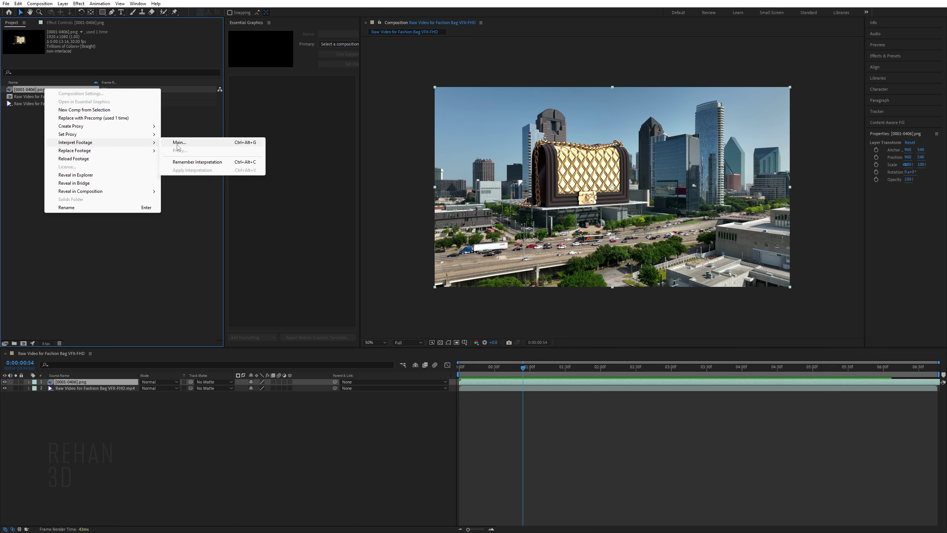
{"action": "left_click", "coordinate": [179, 142]}
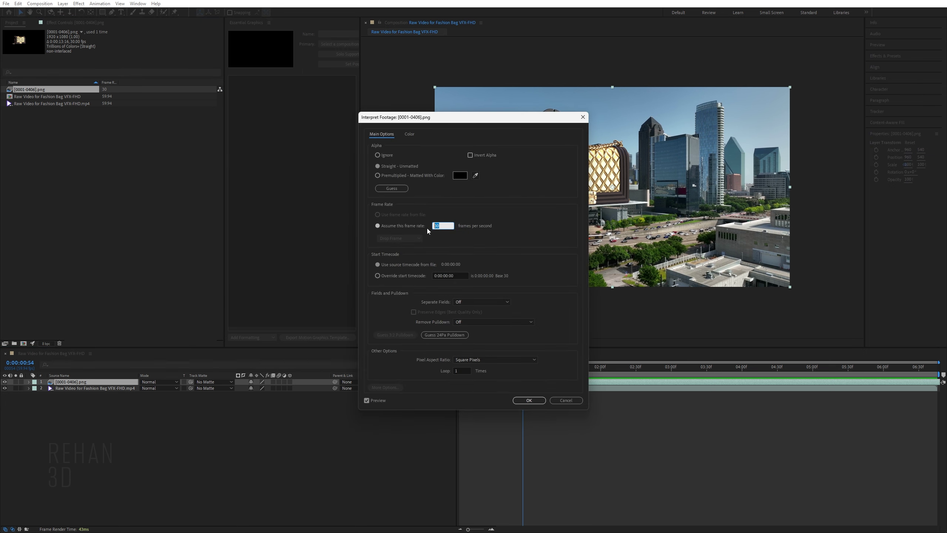
{"action": "type", "text": "59.94"}
{"action": "key", "text": "Return"}
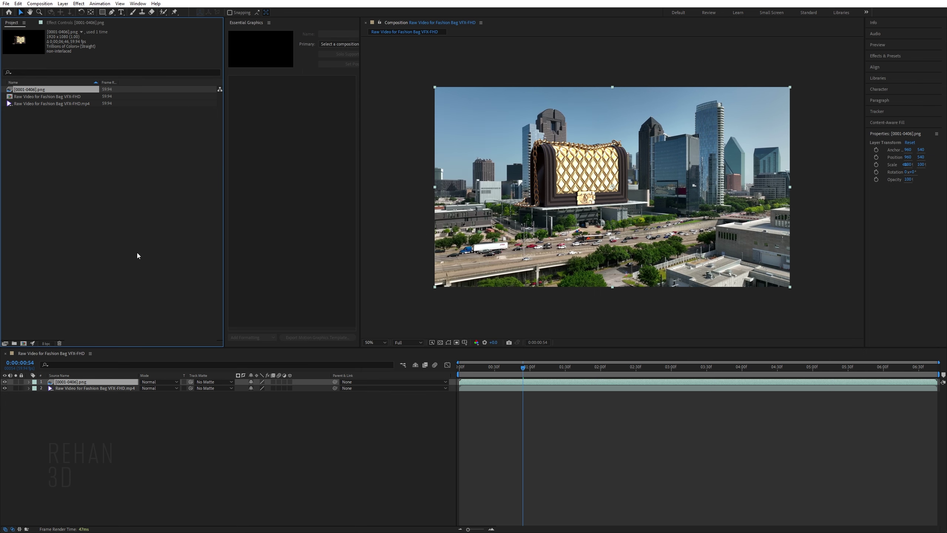
Step: Replace the old purse sequence layer with the reinterpreted footage above the raw video and return the playhead to the start
{"action": "key", "text": "Delete"}
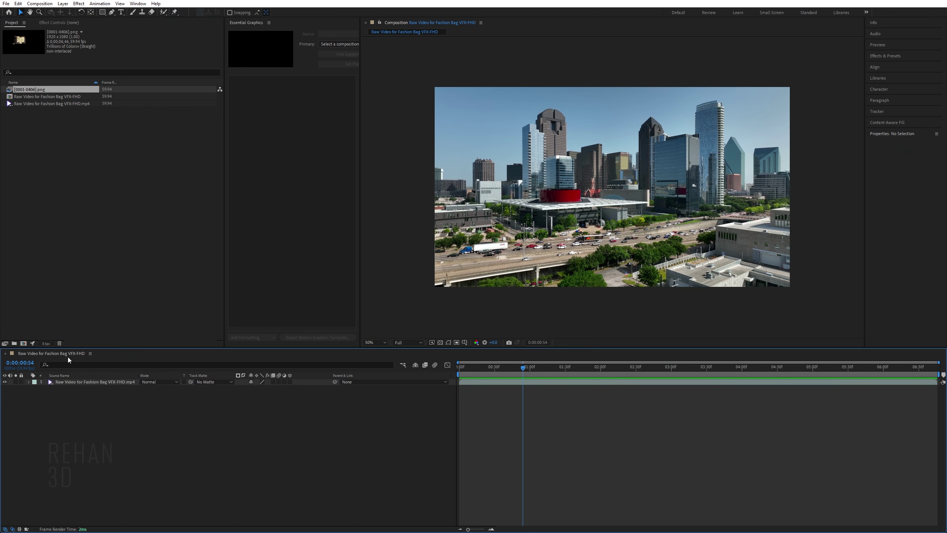
{"action": "left_click_drag", "start_coordinate": [41, 93], "coordinate": [89, 384]}
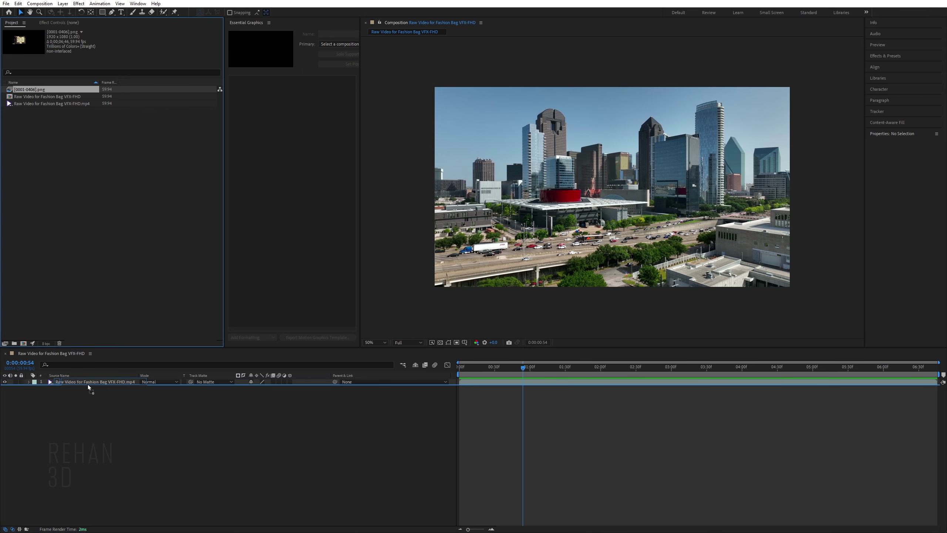
{"action": "left_click_drag", "start_coordinate": [523, 368], "coordinate": [446, 395]}
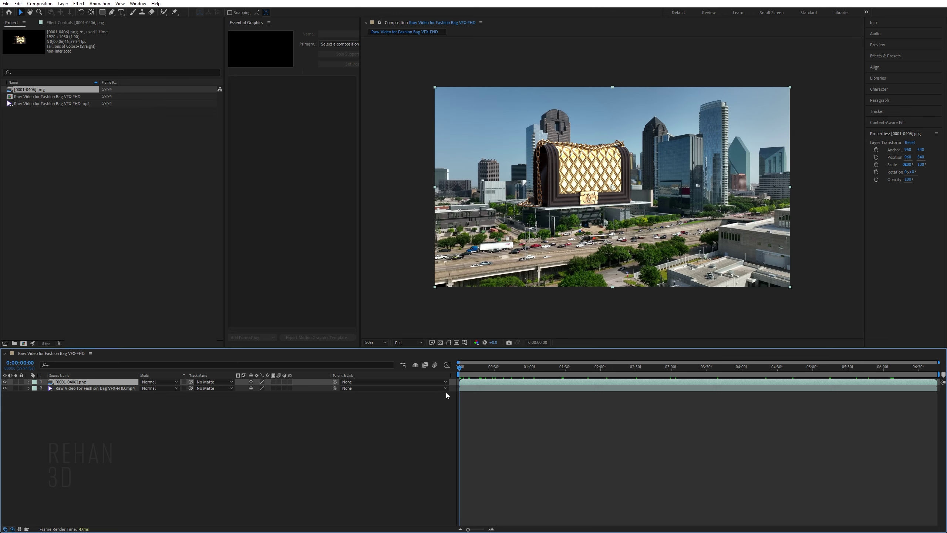
Step: Close the Essential Graphics panel and set the composition view to Fit up to 100%
{"action": "left_click", "coordinate": [269, 23]}
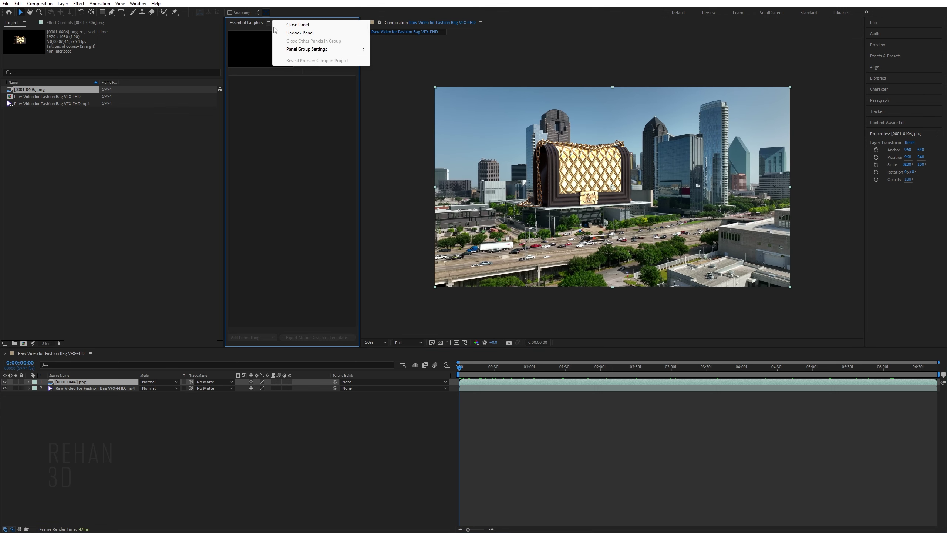
{"action": "left_click", "coordinate": [283, 26]}
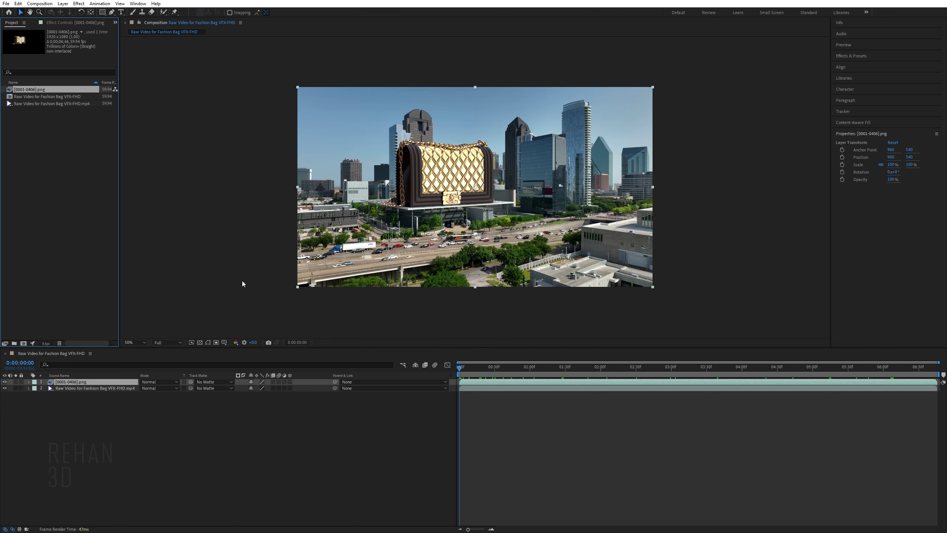
{"action": "left_click", "coordinate": [135, 342]}
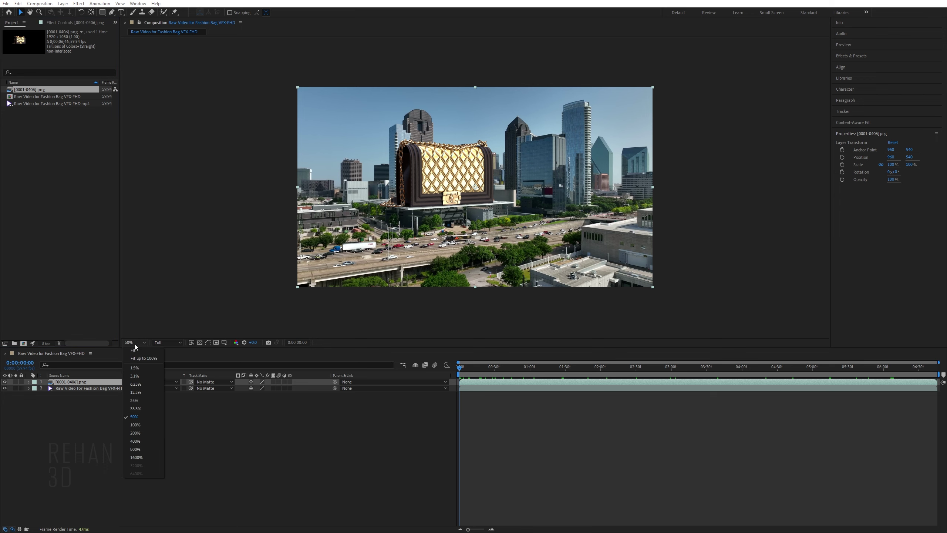
{"action": "left_click", "coordinate": [136, 360]}
Step: Play the composite from the start to check how the purse tracks with the city footage
{"action": "key", "text": "space"}
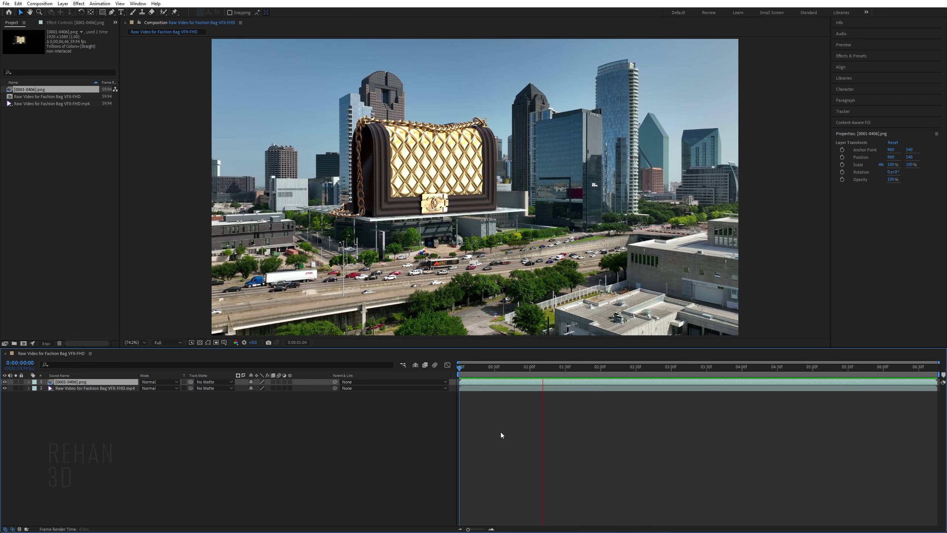
{"action": "key", "text": "space"}
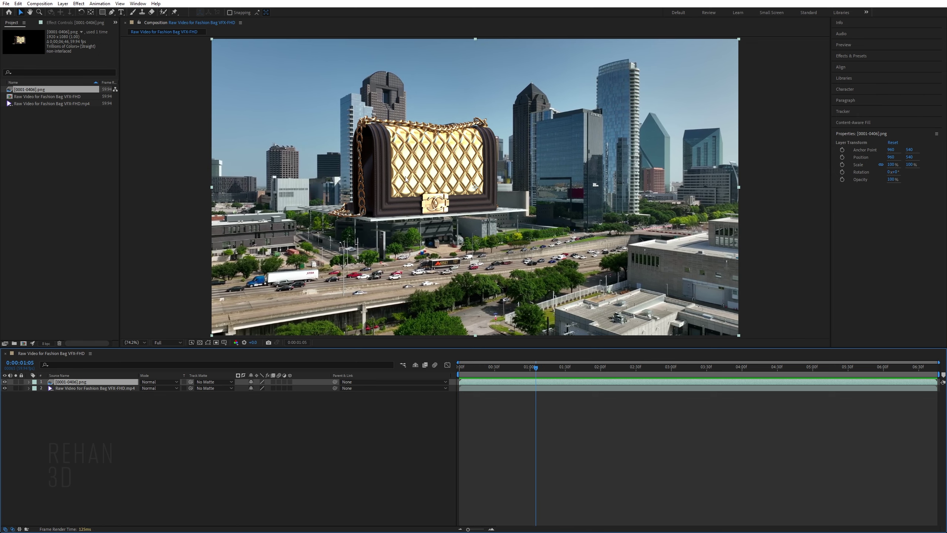
{"action": "left_click_drag", "start_coordinate": [528, 375], "coordinate": [458, 368]}
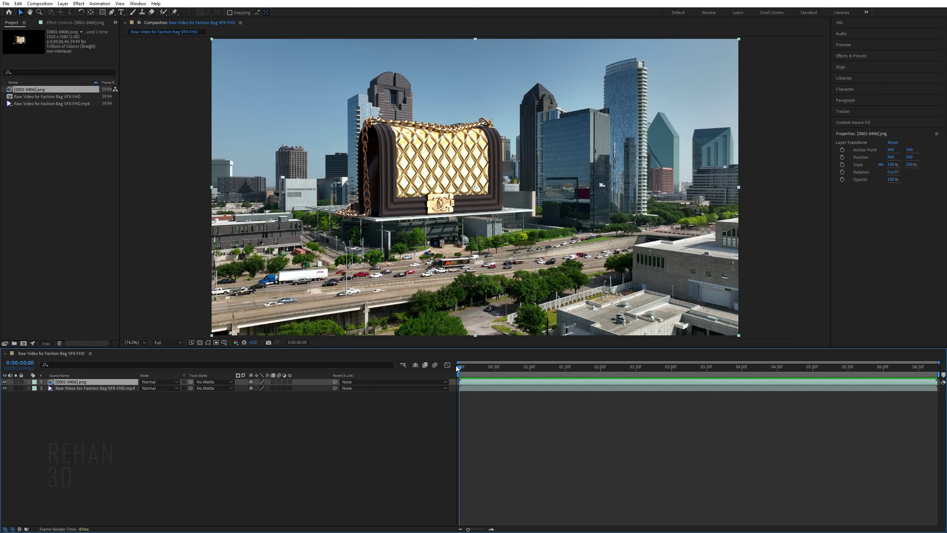
{"action": "key", "text": "space"}
{"action": "left_click", "coordinate": [560, 463]}
{"action": "left_click", "coordinate": [558, 370]}
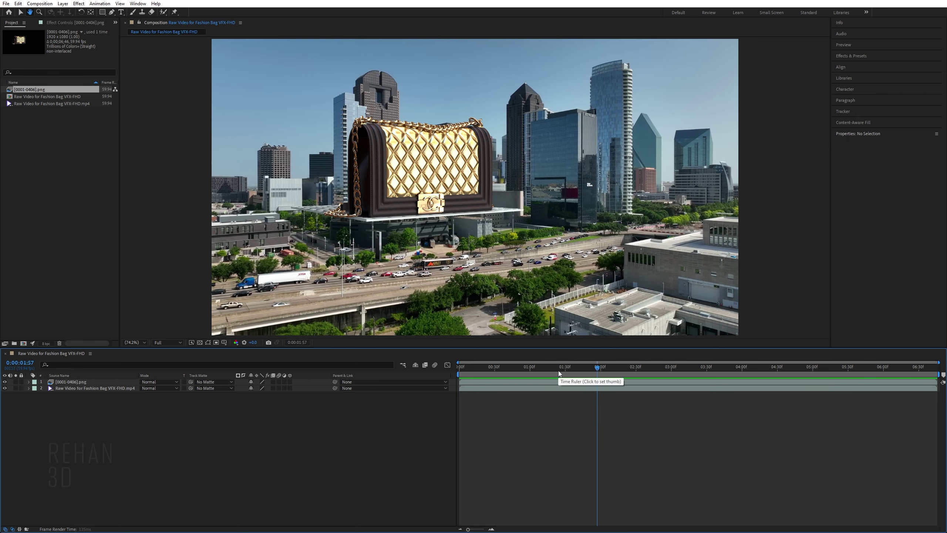
Step: Create an adjustment layer above the purse and video layers and apply the Lumetri Color effect to it
{"action": "right_click", "coordinate": [79, 403]}
{"action": "mouse_move", "coordinate": [112, 407]}
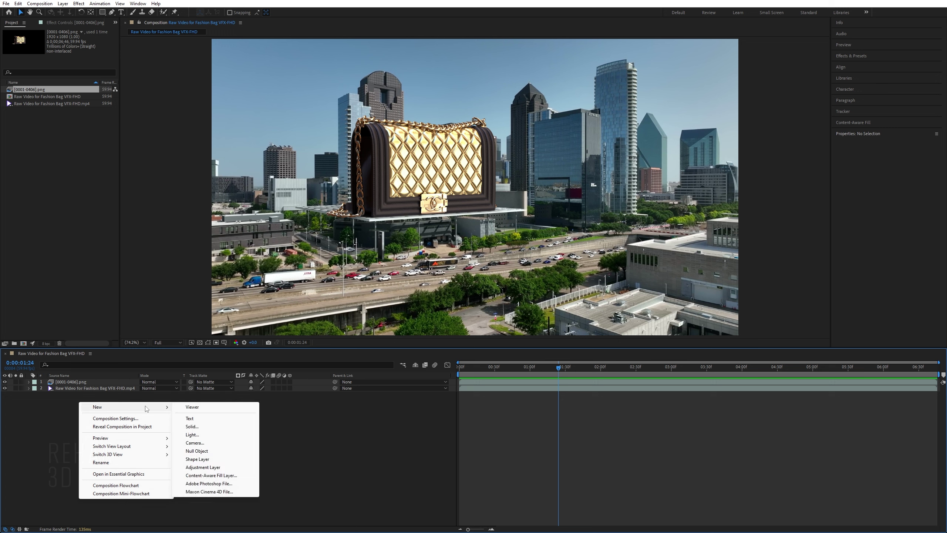
{"action": "left_click", "coordinate": [216, 466]}
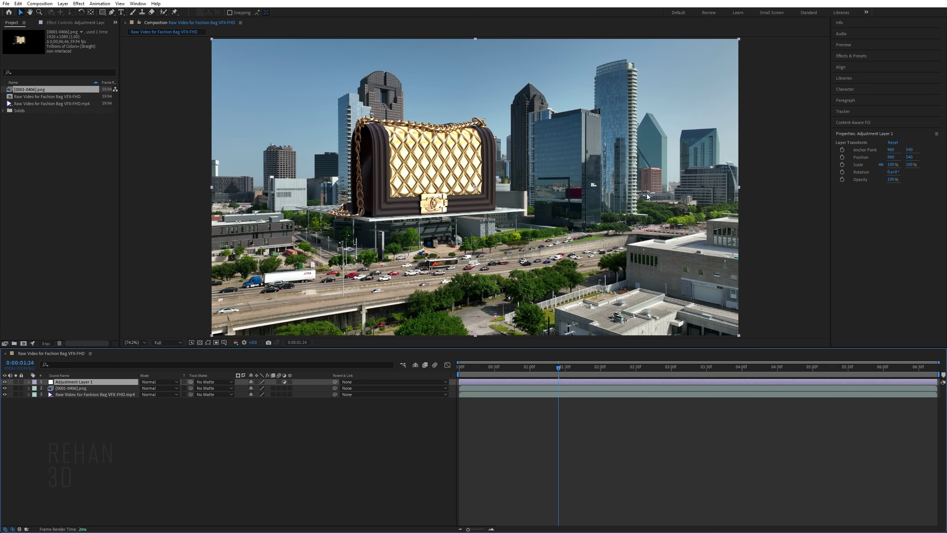
{"action": "left_click", "coordinate": [851, 56]}
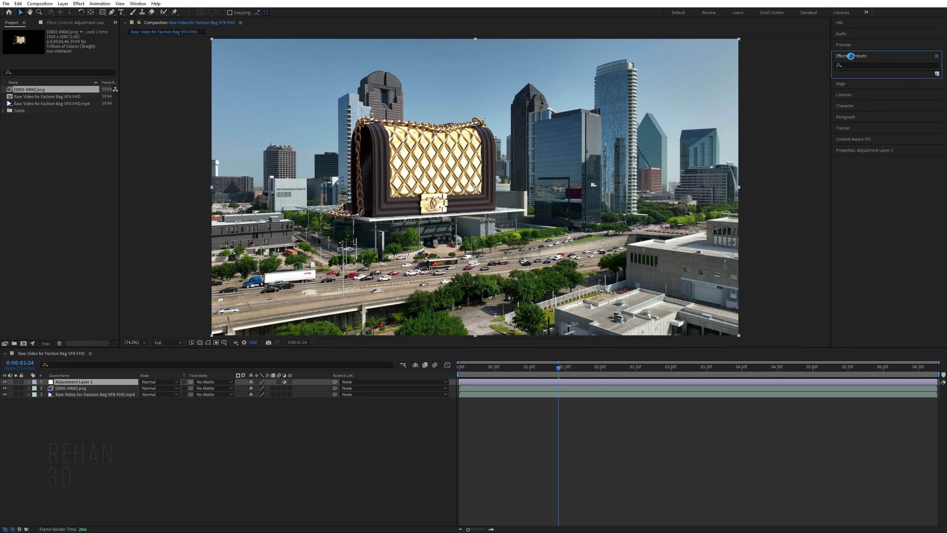
{"action": "type", "text": "lumetri"}
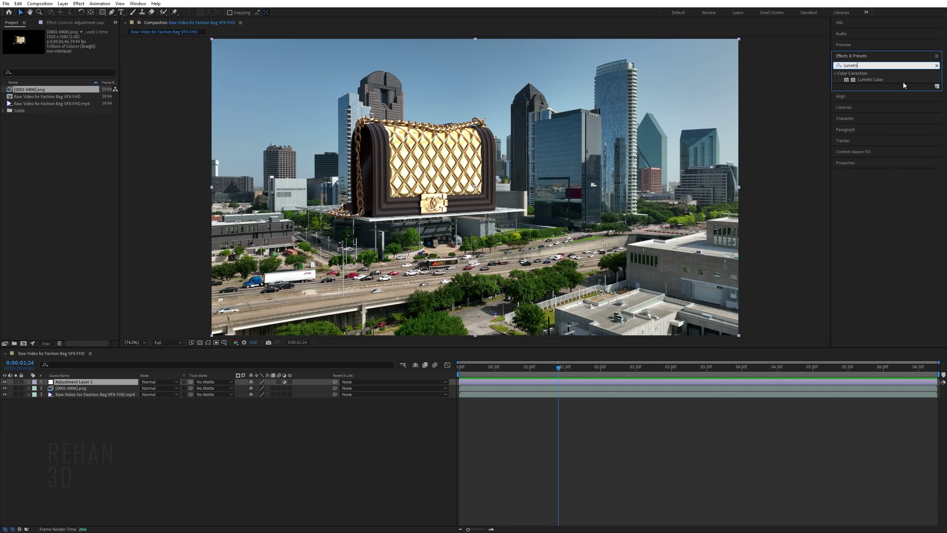
{"action": "double_click", "coordinate": [890, 80]}
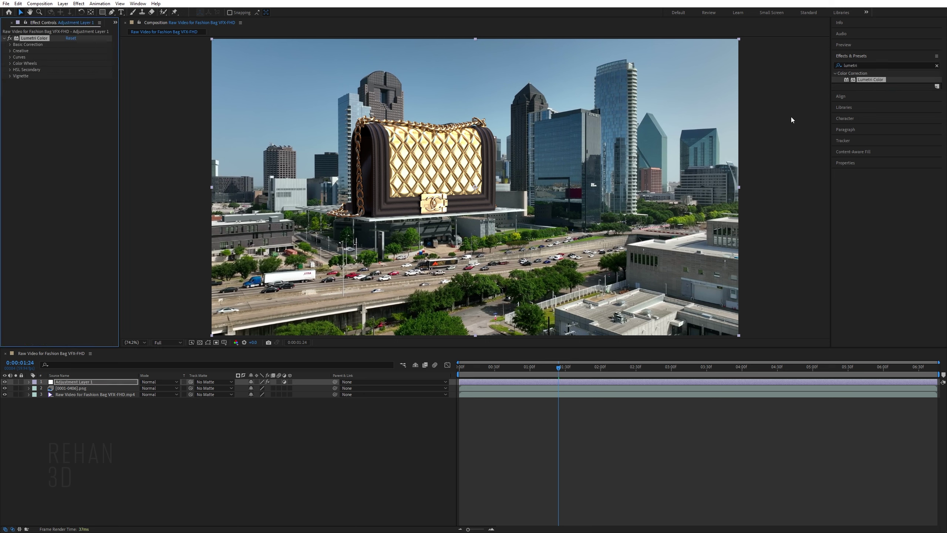
Step: Expand Lumetri Color's Creative and Basic Correction settings and raise the exposure to 1.0
{"action": "left_click", "coordinate": [9, 52]}
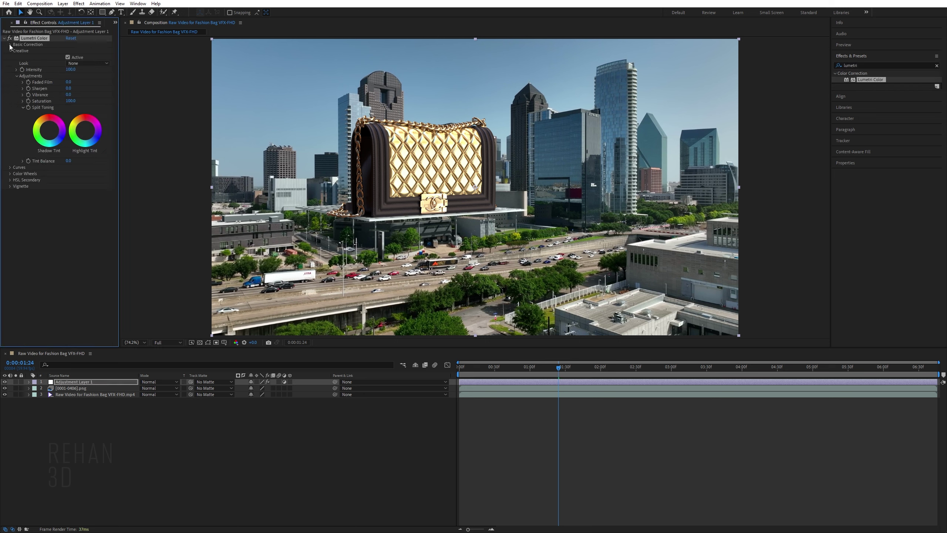
{"action": "left_click", "coordinate": [10, 44]}
{"action": "left_click", "coordinate": [68, 100]}
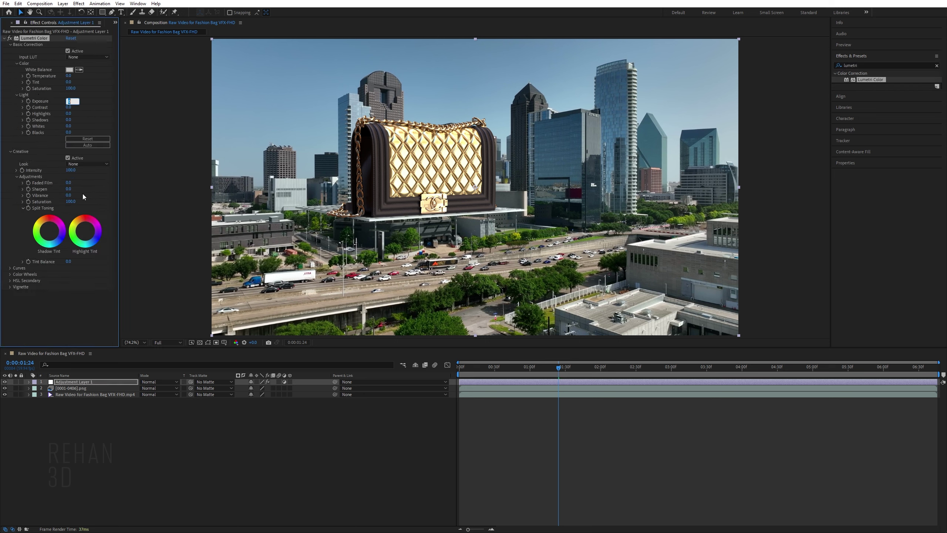
{"action": "key", "text": "Up"}
{"action": "key", "text": "Up"}
{"action": "key", "text": "Up"}
{"action": "key", "text": "Up"}
{"action": "key", "text": "Up"}
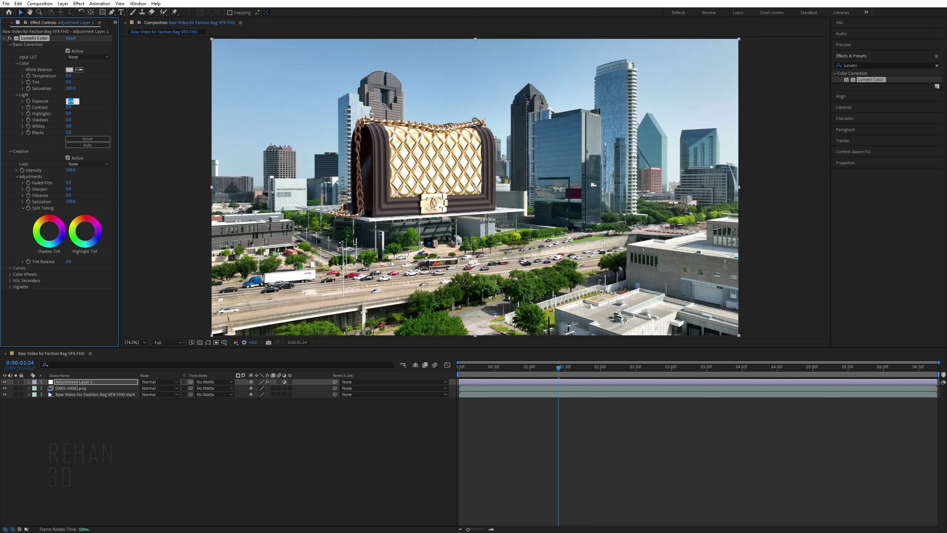
{"action": "key", "text": "Return"}
Step: Set the Lumetri contrast to about -57 and the creative vibrance to about 45, and play back the graded clip
{"action": "mouse_move", "coordinate": [67, 107]}
{"action": "left_mouse_down"}
{"action": "mouse_move", "coordinate": [40, 112]}
{"action": "mouse_move", "coordinate": [55, 120]}
{"action": "left_mouse_up"}
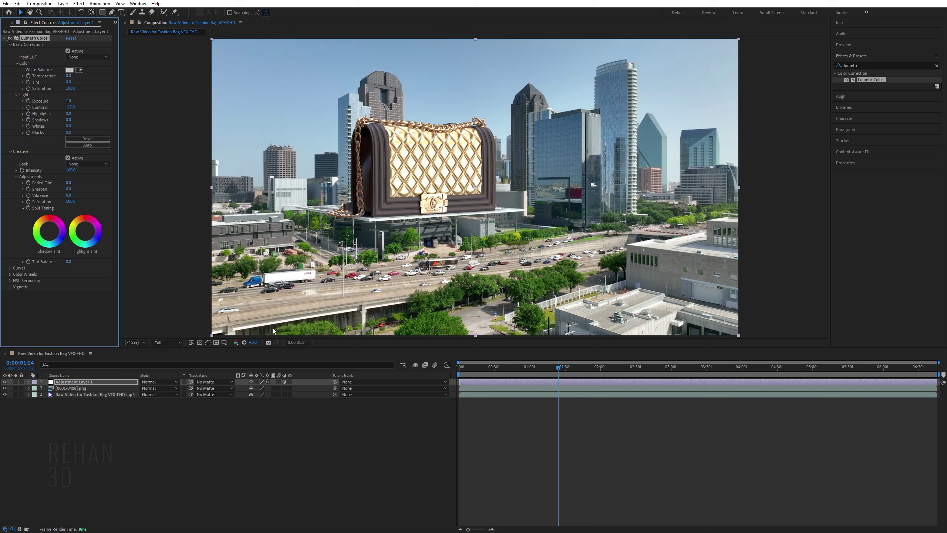
{"action": "left_click_drag", "start_coordinate": [68, 195], "coordinate": [97, 207]}
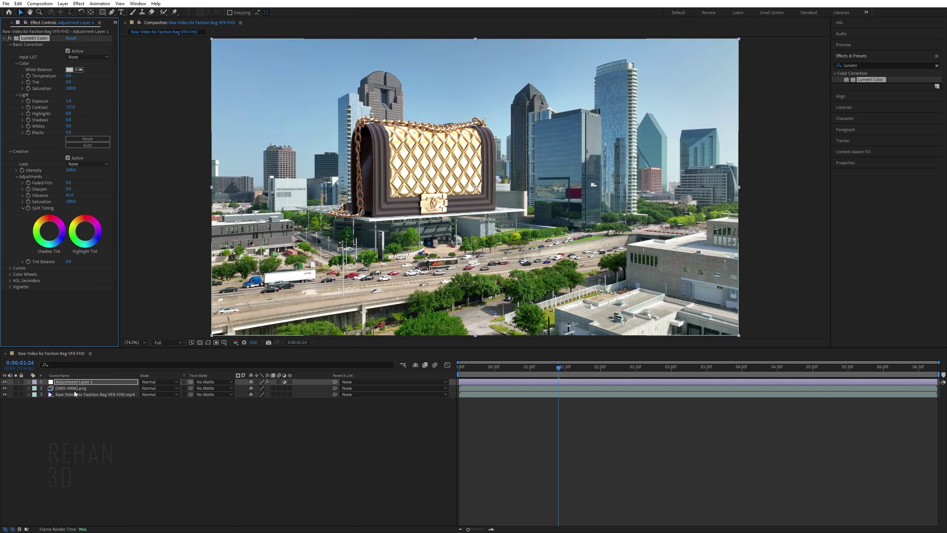
{"action": "key", "text": "space"}
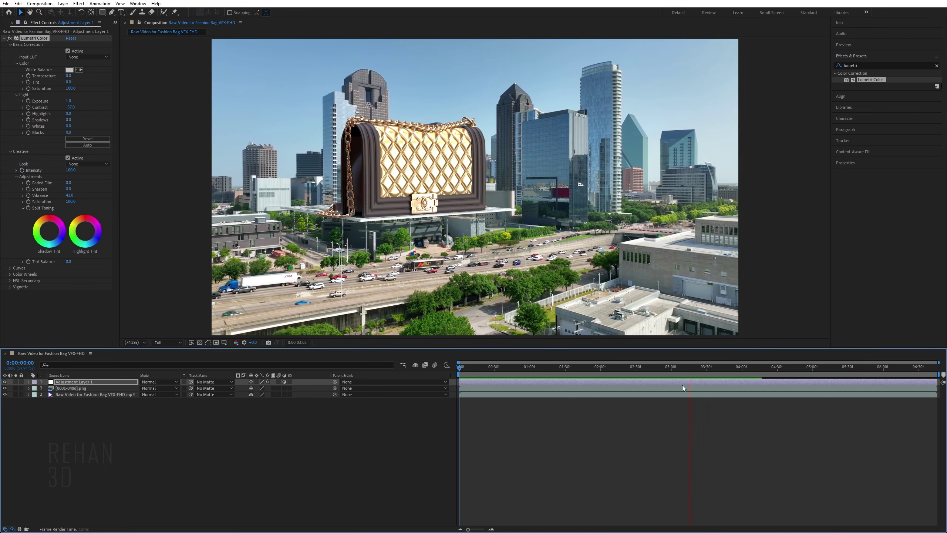
{"action": "left_click", "coordinate": [777, 366]}
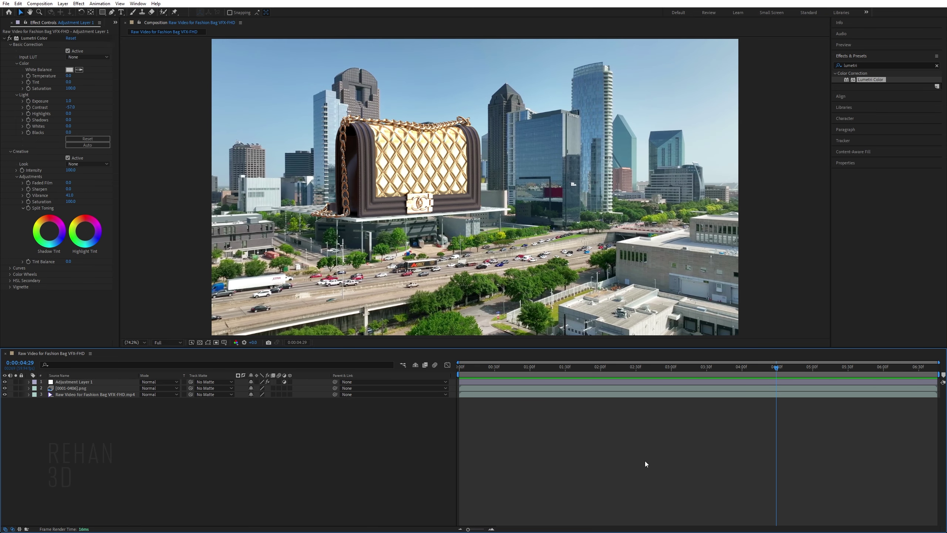
Step: Add the composition to the Render Queue and set its output module to QuickTime format with RGB channels
{"action": "key", "text": "ctrl+m"}
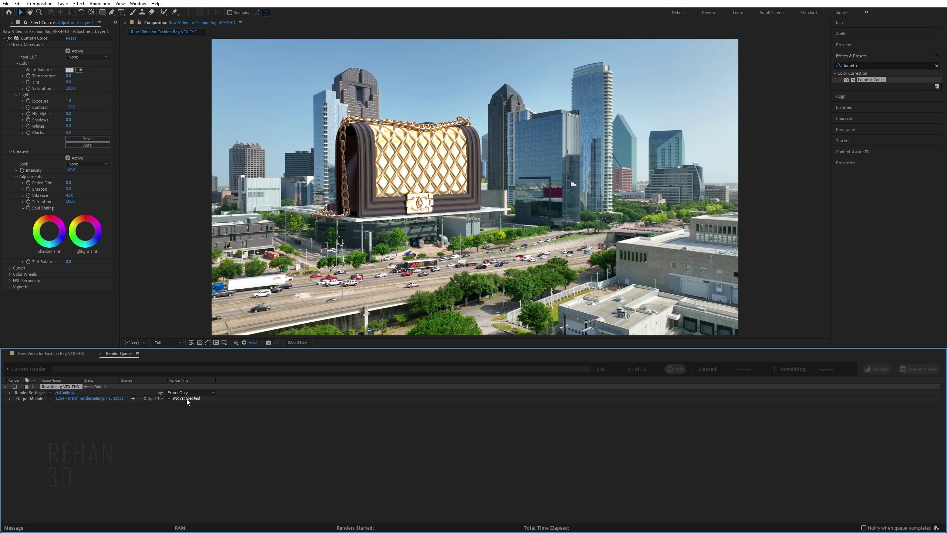
{"action": "left_click", "coordinate": [110, 399]}
{"action": "left_click", "coordinate": [455, 167]}
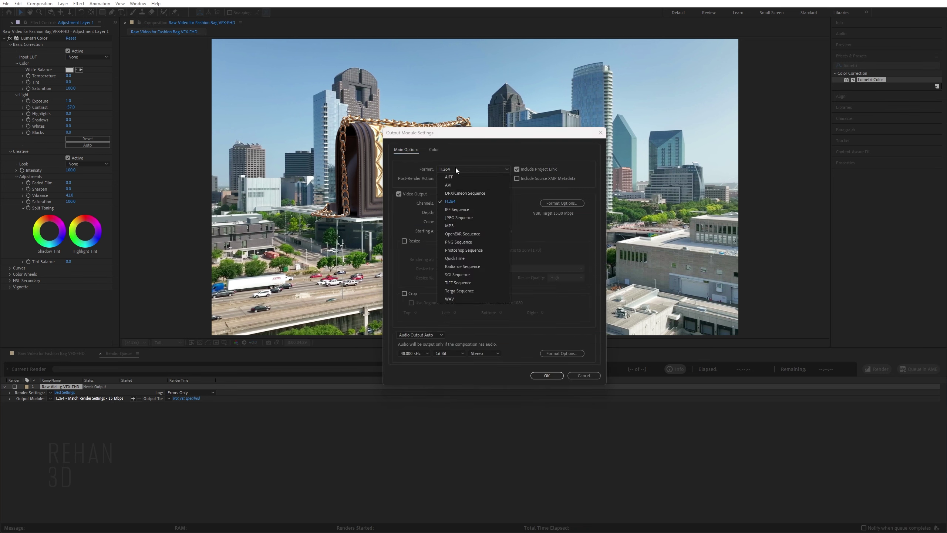
{"action": "left_click", "coordinate": [453, 259]}
{"action": "left_click", "coordinate": [460, 202]}
{"action": "left_click", "coordinate": [461, 203]}
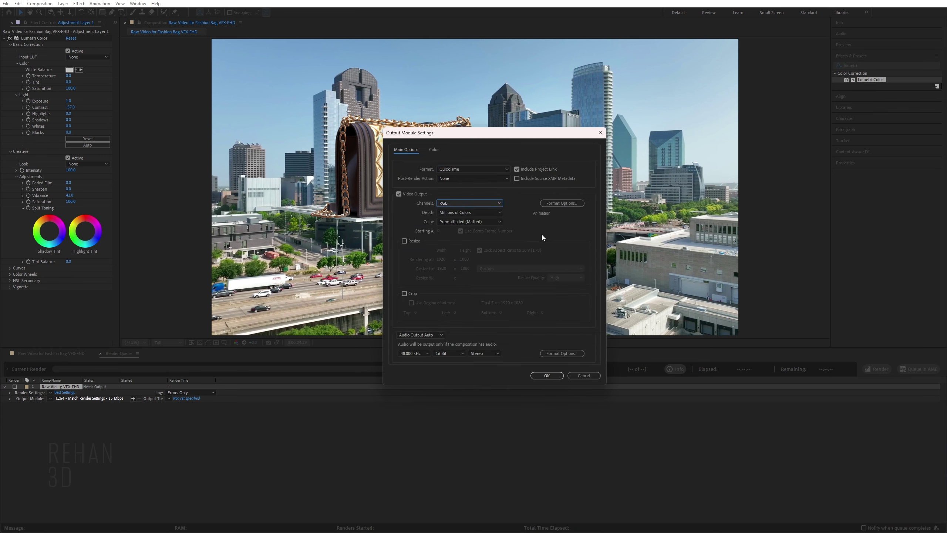
{"action": "left_click", "coordinate": [552, 378]}
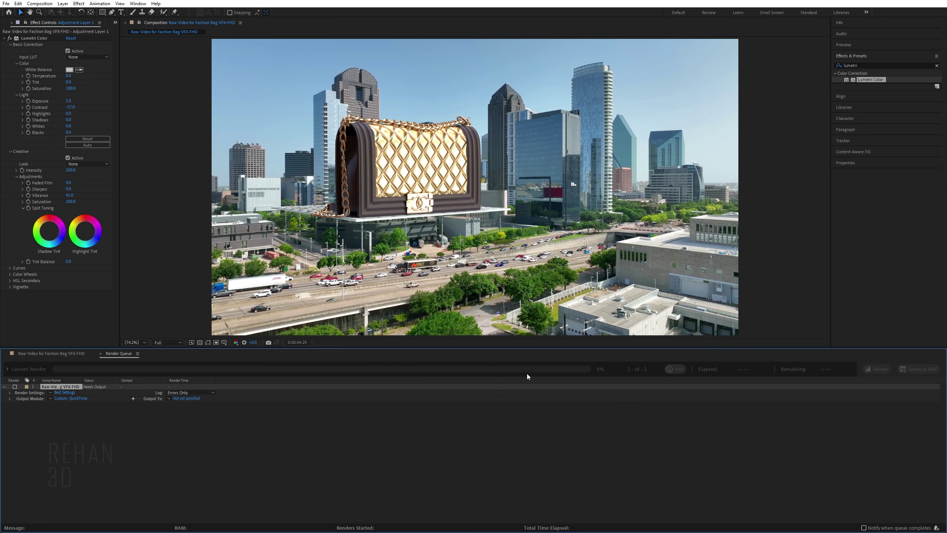
Step: Set the render output file to Raw Video for Fashion Bag VFX-FHD.mov and return to the composition's timeline
{"action": "left_click", "coordinate": [191, 398]}
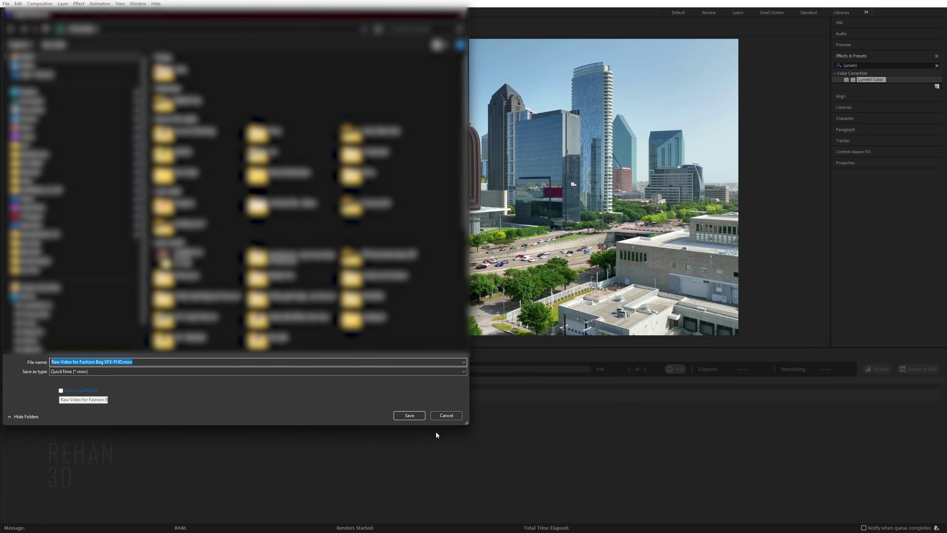
{"action": "left_click", "coordinate": [409, 415]}
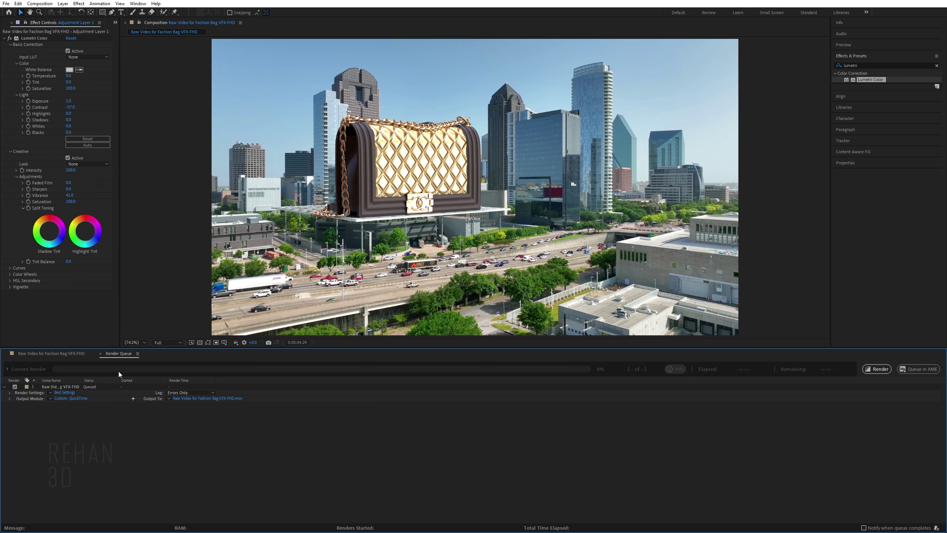
{"action": "left_click", "coordinate": [51, 353]}
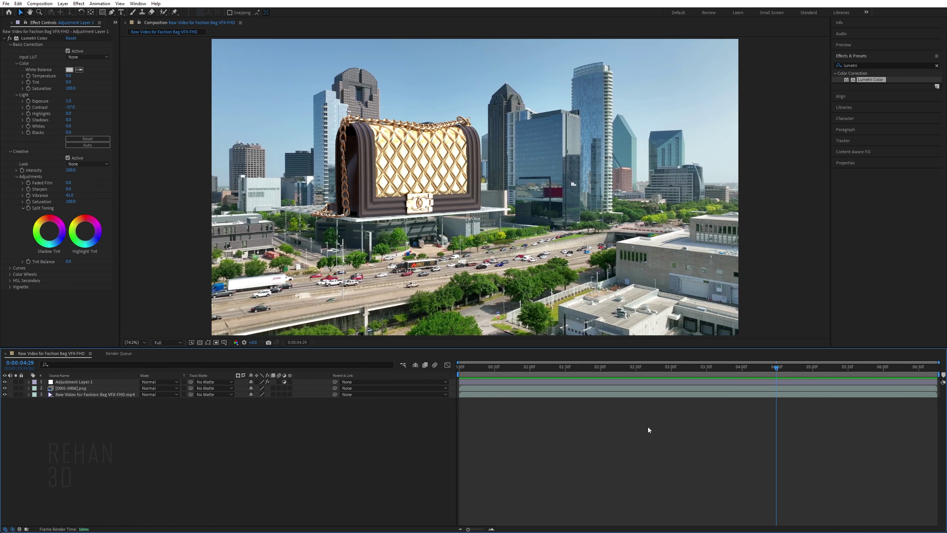